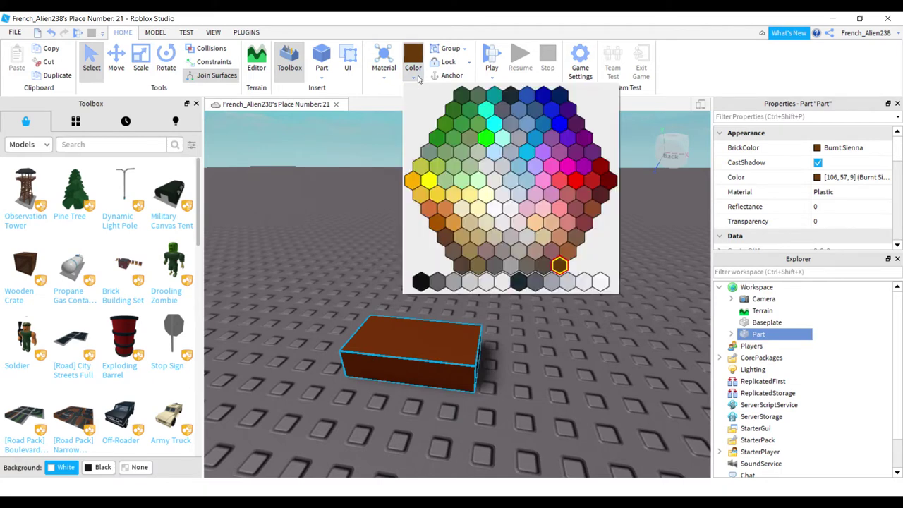
Set the brown part's material to Wood and scale it into a longer, wider slab.
click(384, 76)
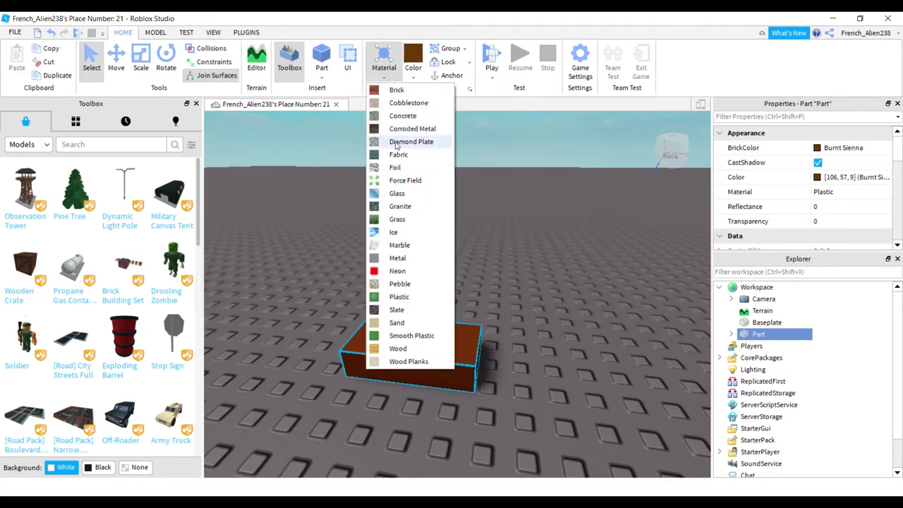
click(397, 348)
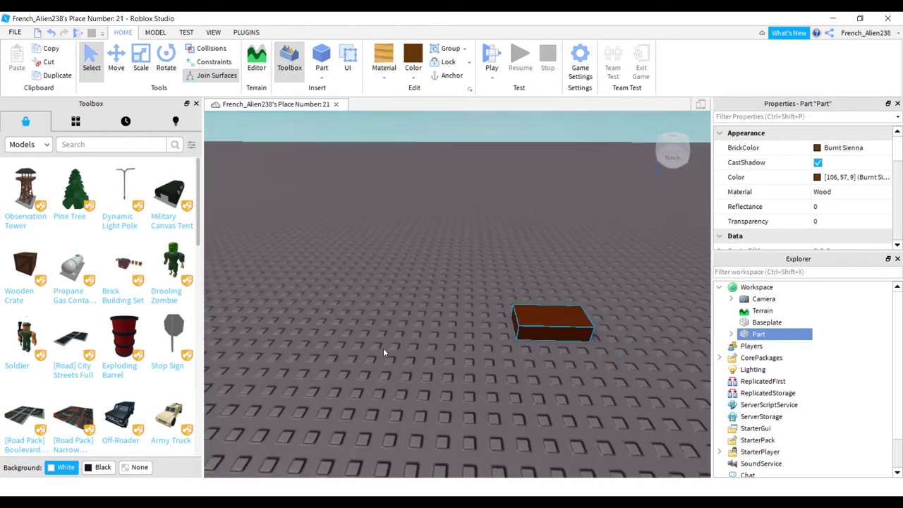
click(166, 59)
click(140, 59)
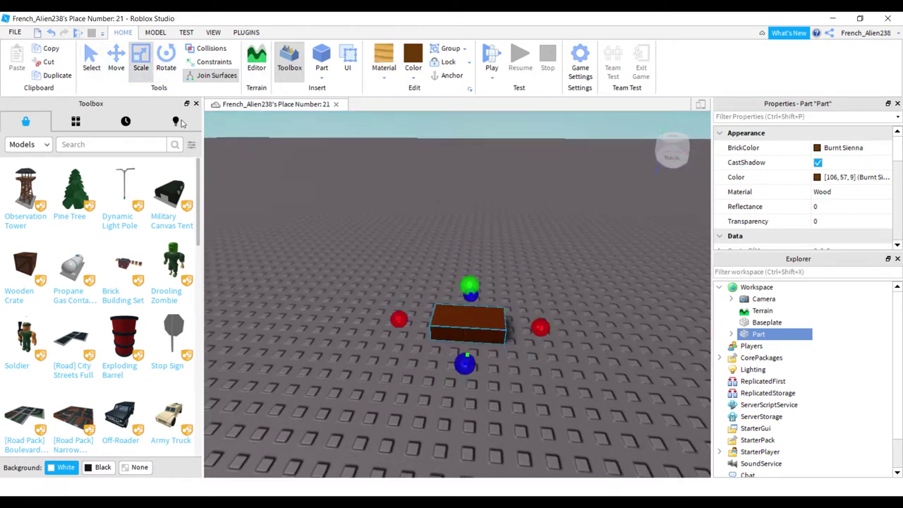
drag(394, 315, 347, 312)
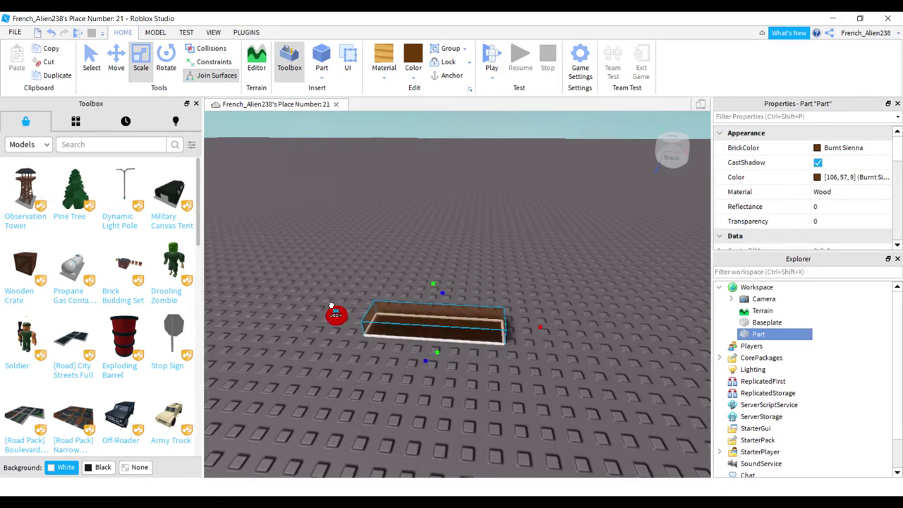
right_drag(342, 322, 338, 343)
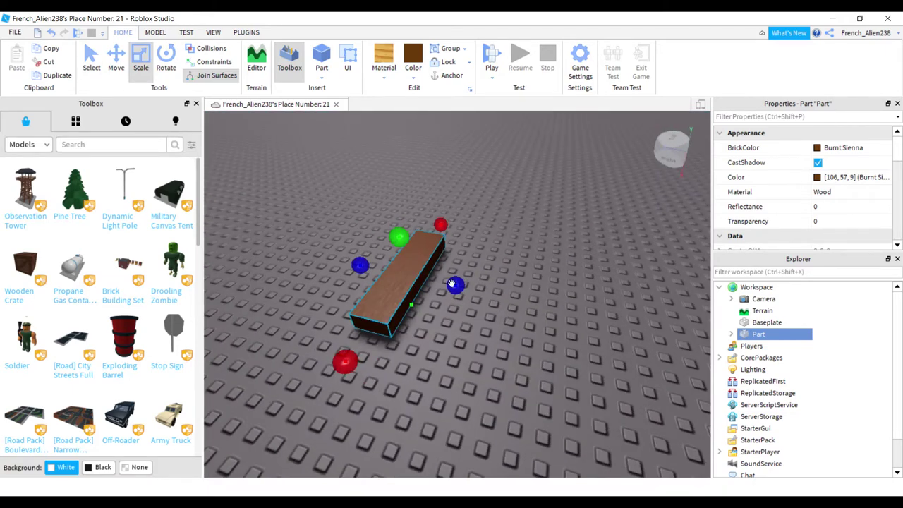
drag(455, 285, 494, 306)
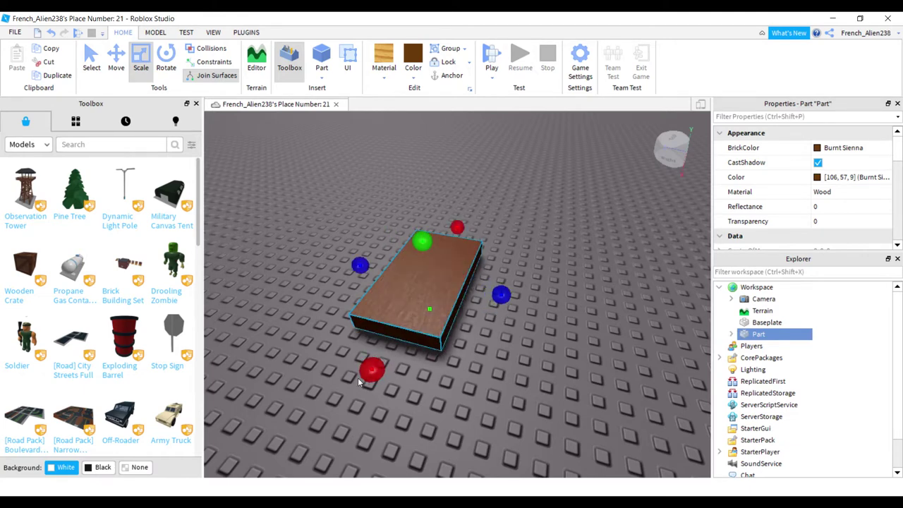
drag(367, 372, 363, 384)
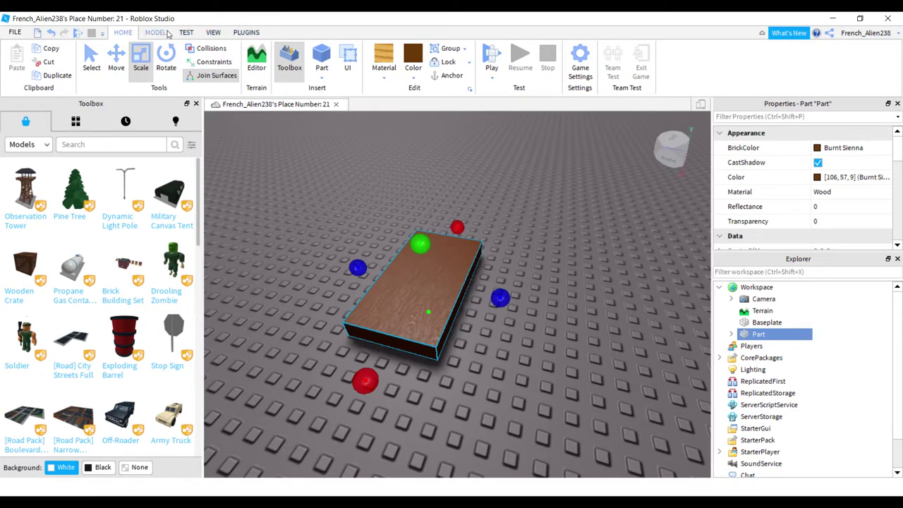
Turn on the grid material display on parts.
click(166, 33)
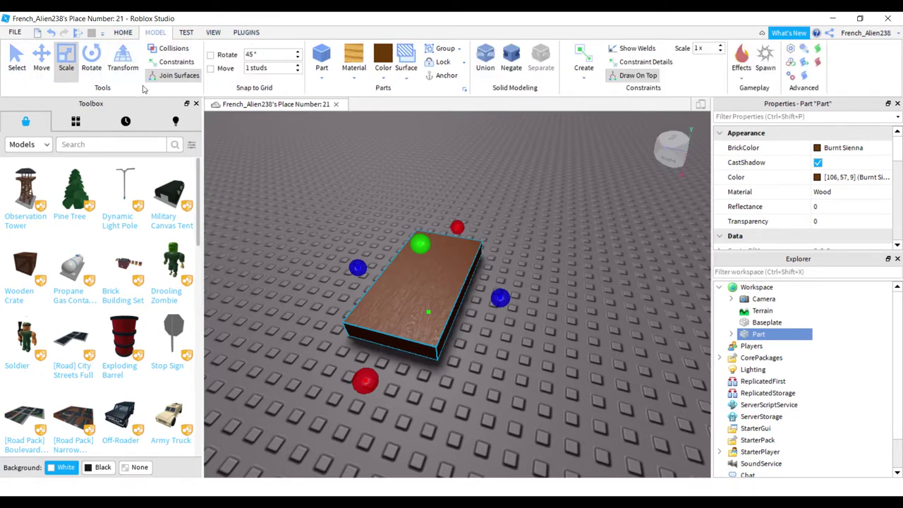
click(187, 32)
click(213, 33)
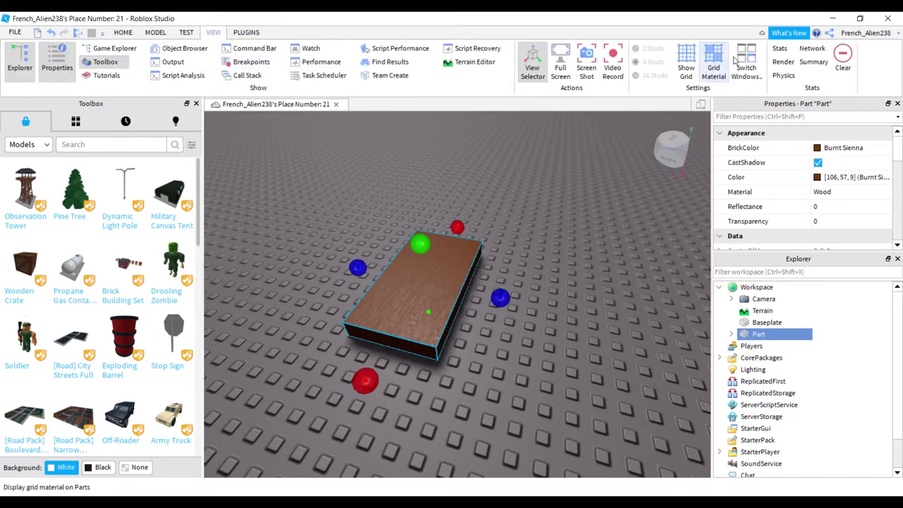
click(686, 62)
right_drag(569, 163, 572, 163)
click(712, 68)
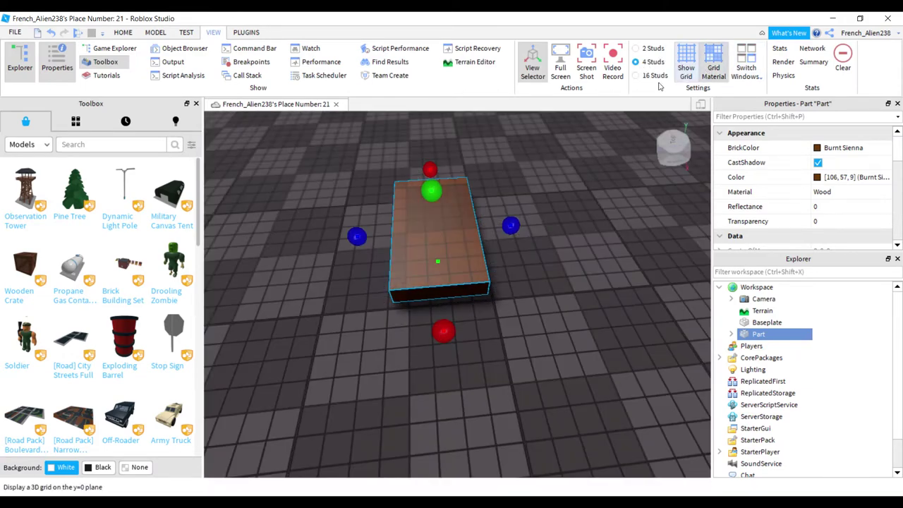
Lengthen the wooden part slightly at both ends, using the grid squares as a guide.
right_drag(558, 200, 556, 201)
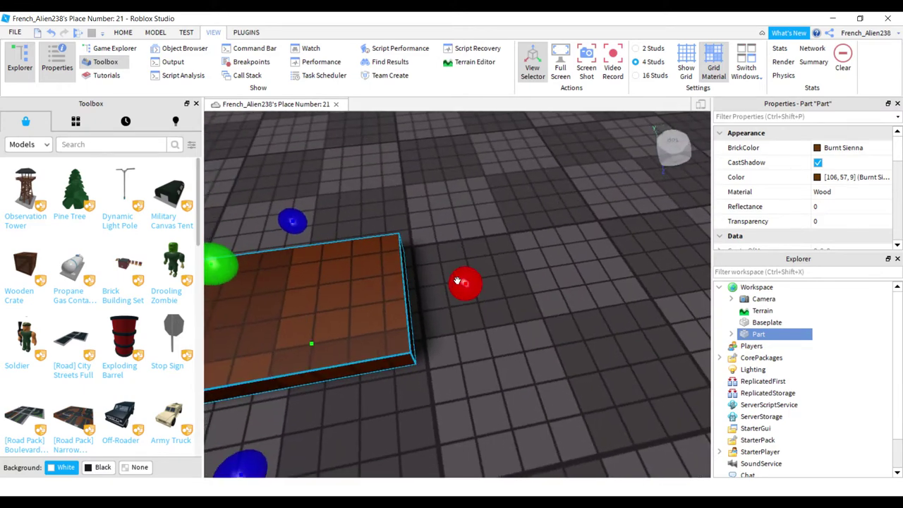
drag(457, 281, 466, 284)
right_drag(466, 284, 465, 284)
key(a)
drag(463, 355, 462, 362)
right_drag(434, 351, 434, 351)
key(a)
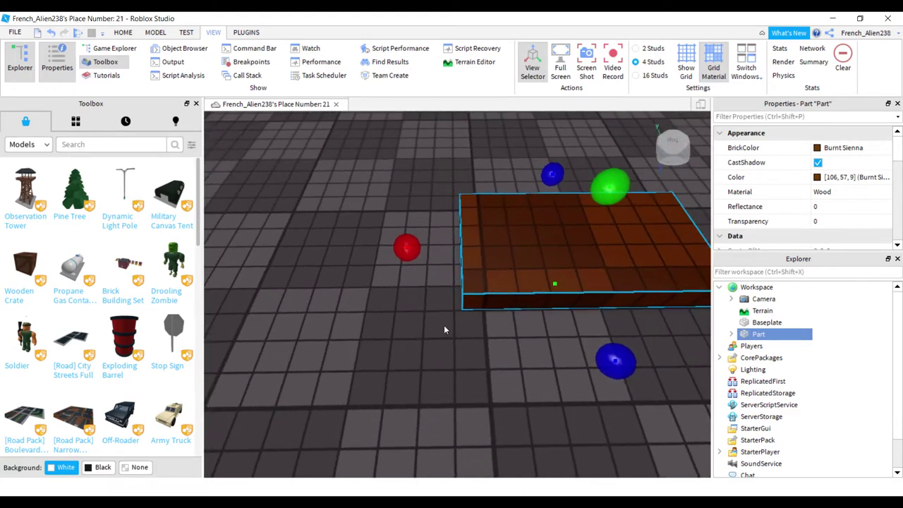
drag(407, 248, 400, 251)
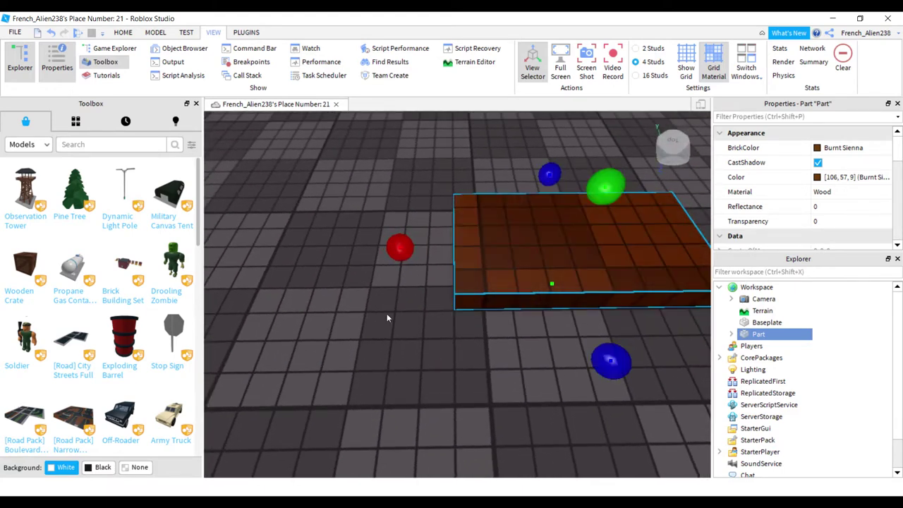
right_drag(407, 342, 407, 342)
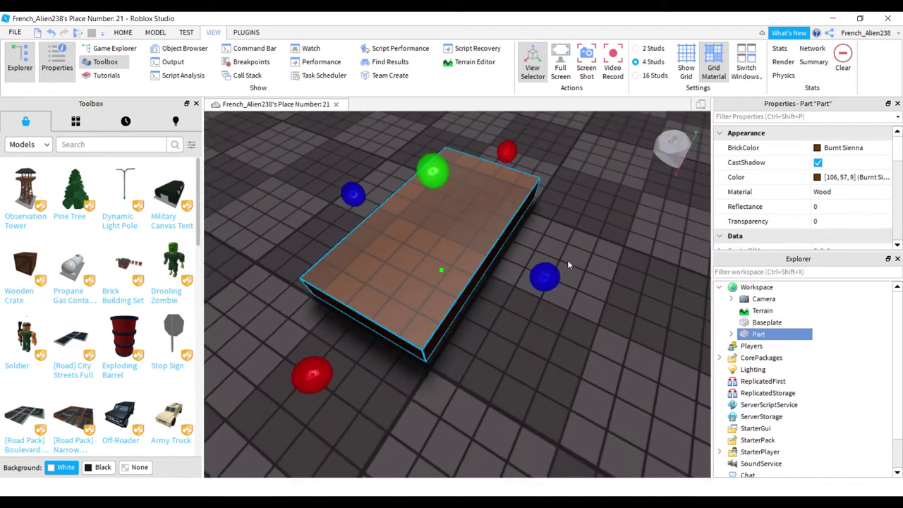
Adjust the wooden part's width and raise its height into a solid block, leaving it deselected.
drag(545, 273, 544, 276)
drag(434, 175, 428, 148)
scroll(426, 168, down, 4)
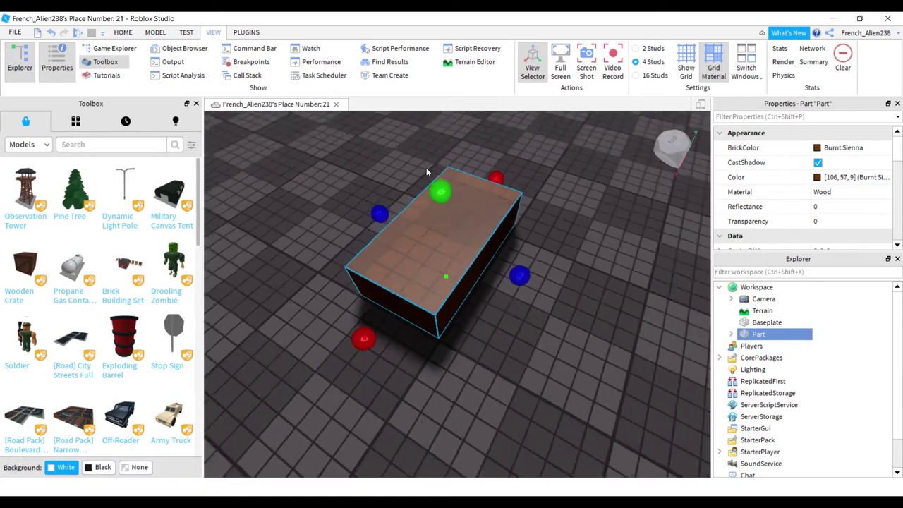
right_drag(432, 185, 461, 195)
scroll(462, 195, up, 3)
drag(469, 207, 466, 196)
right_drag(348, 196, 348, 197)
click(347, 197)
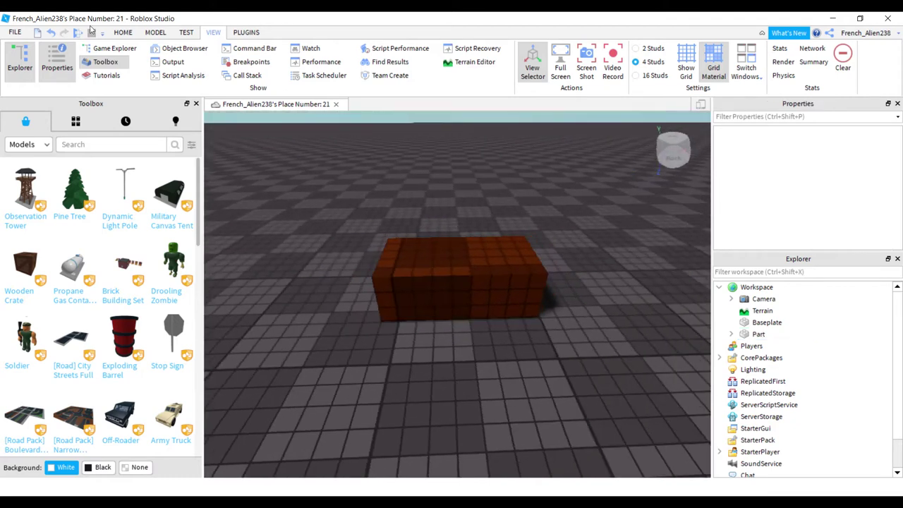
Set the material for new parts to Marble and their color to Pearl.
click(121, 34)
click(380, 66)
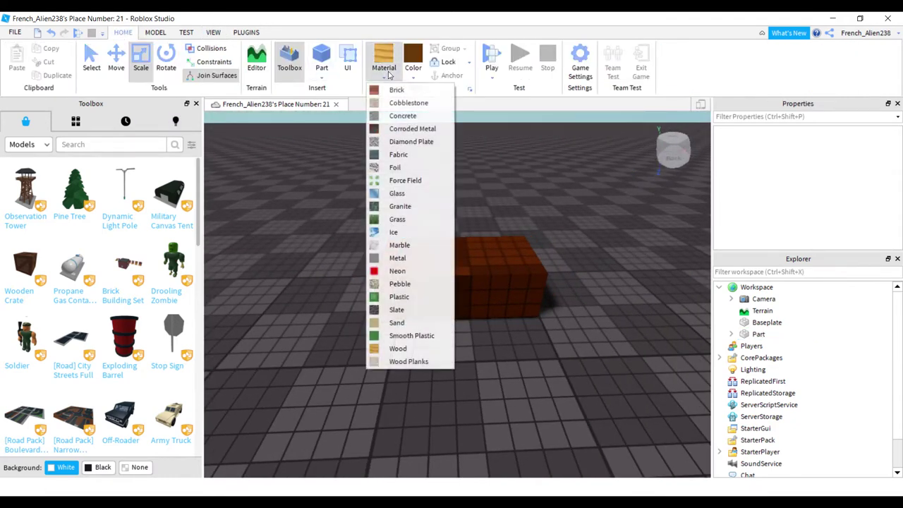
click(412, 246)
click(412, 75)
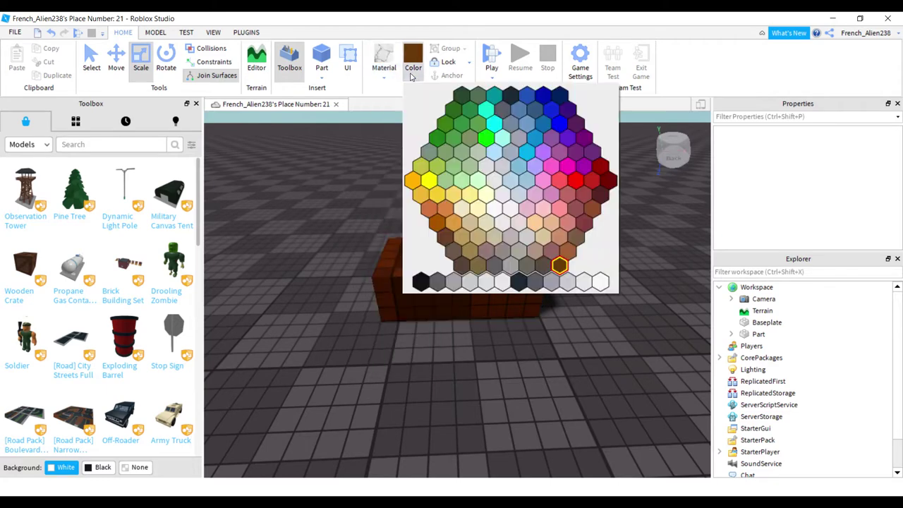
click(505, 200)
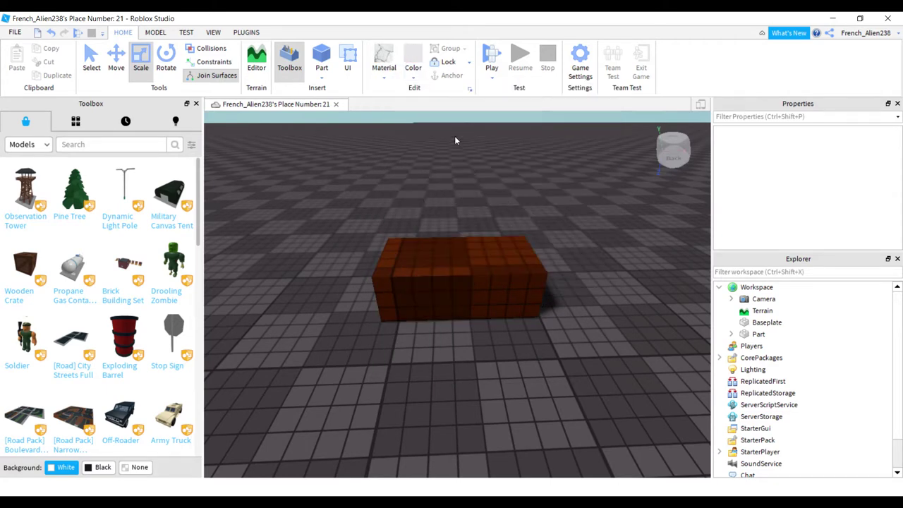
Turn off the grid material display on parts.
click(248, 33)
click(184, 33)
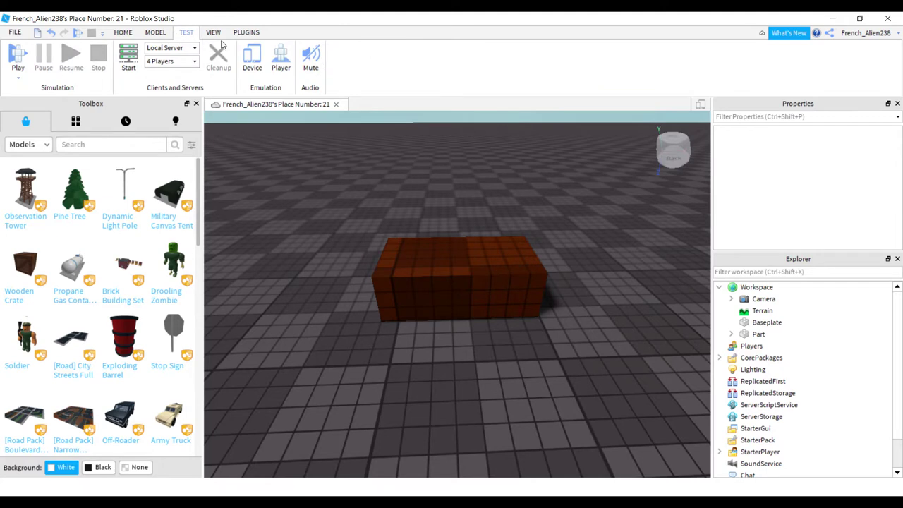
click(156, 33)
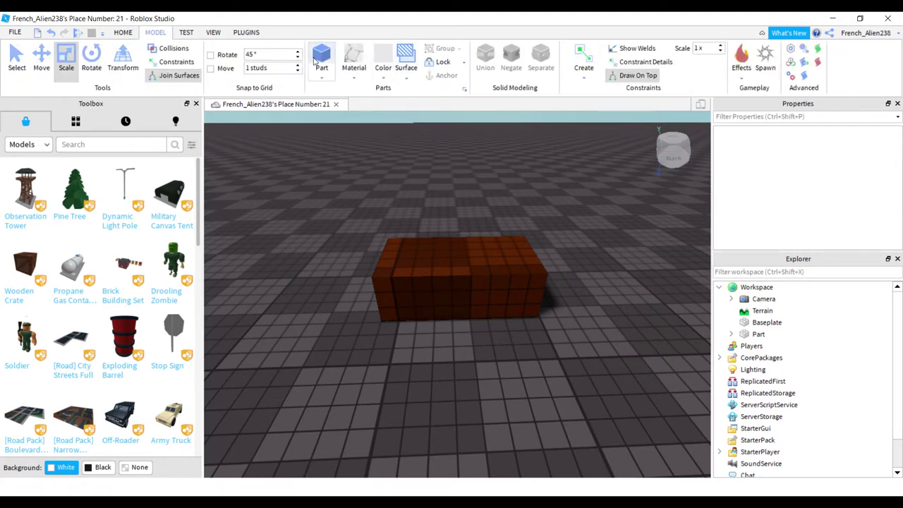
click(183, 33)
click(213, 32)
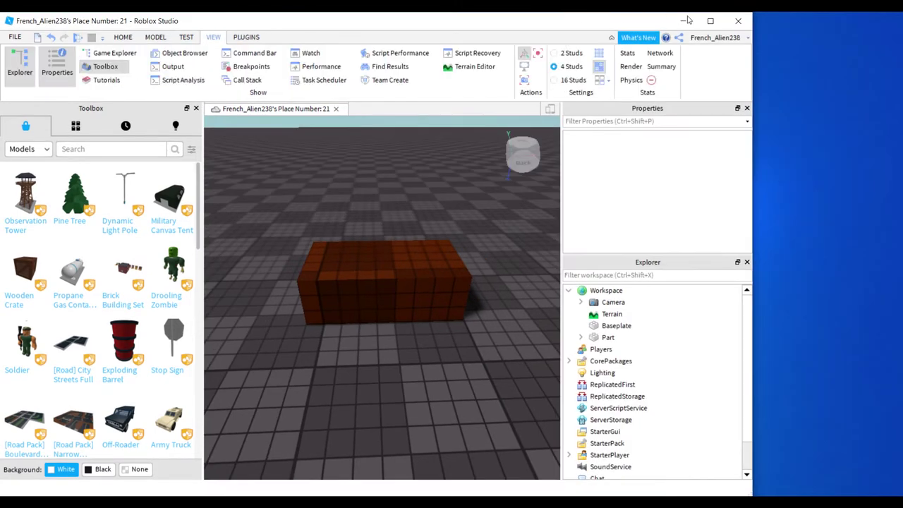
click(711, 20)
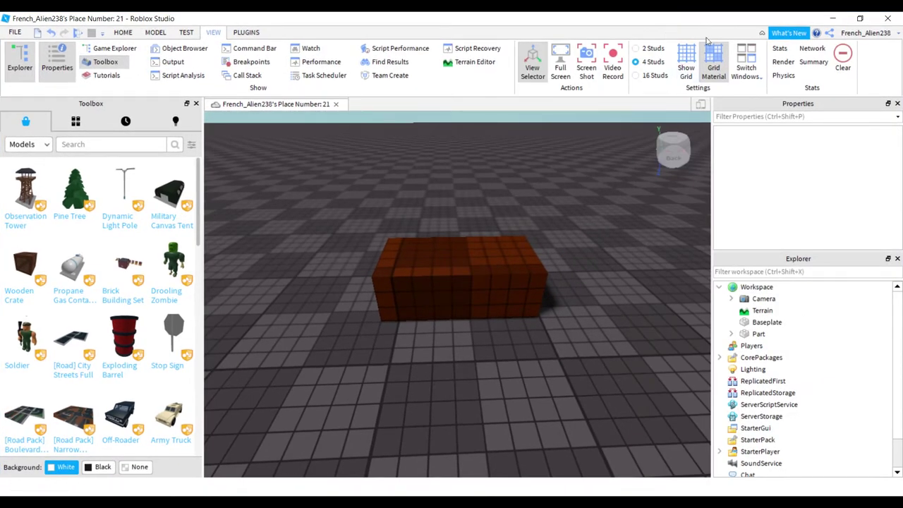
click(713, 60)
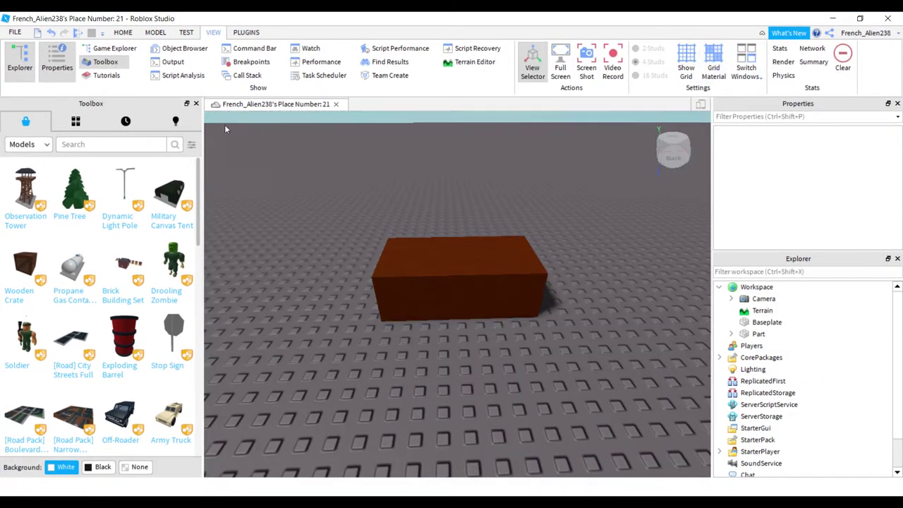
click(113, 48)
click(155, 33)
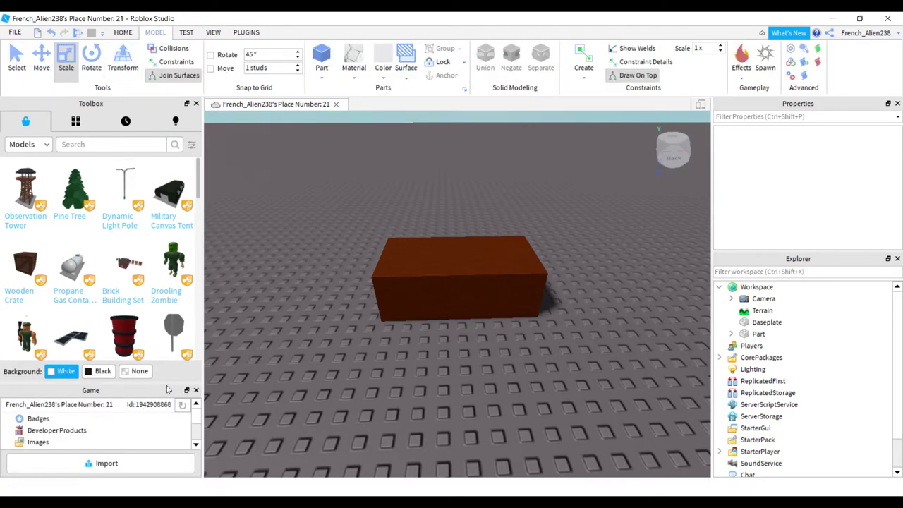
click(196, 390)
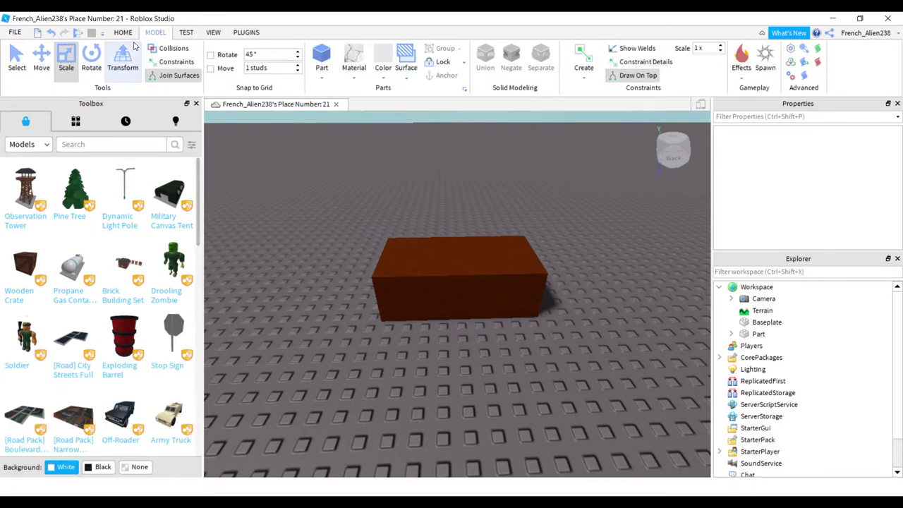
Insert a marble block part and move it onto the top of the wooden block, near one end.
click(321, 56)
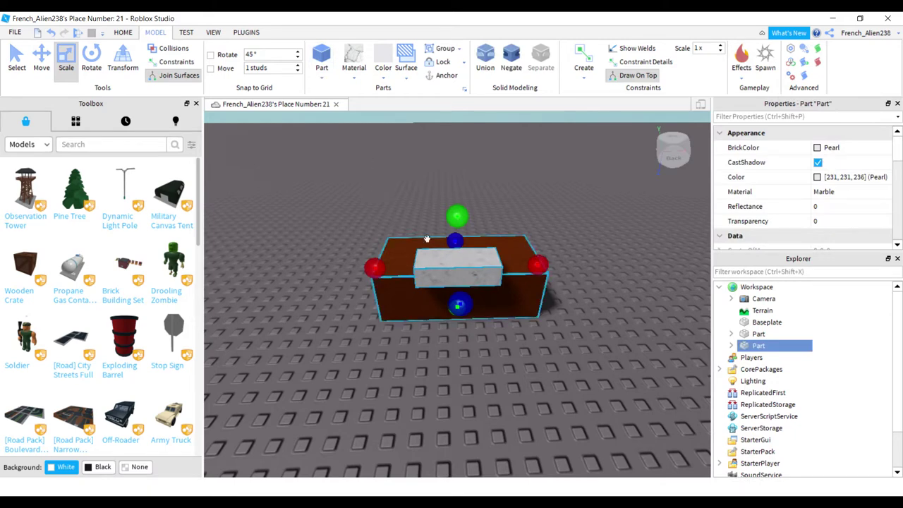
drag(426, 243, 389, 262)
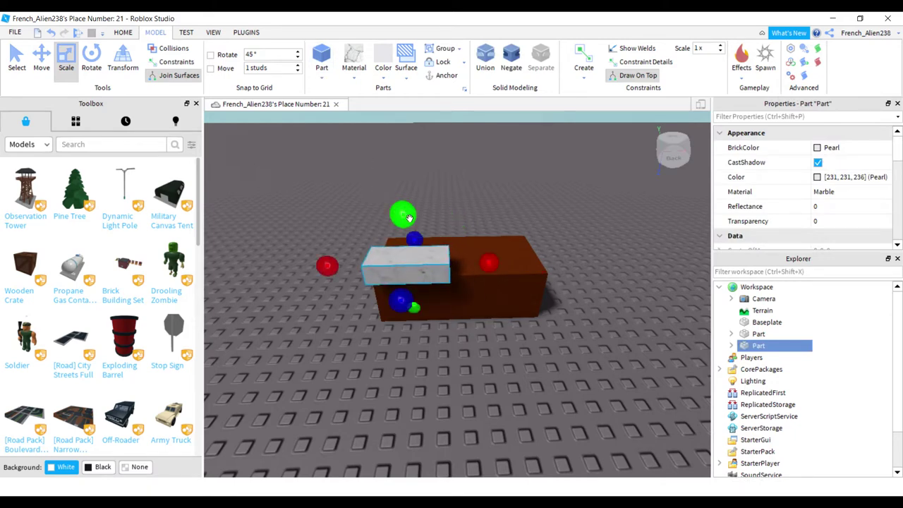
click(50, 69)
key(a)
right_drag(205, 193, 243, 176)
key(w)
scroll(244, 175, down, 5)
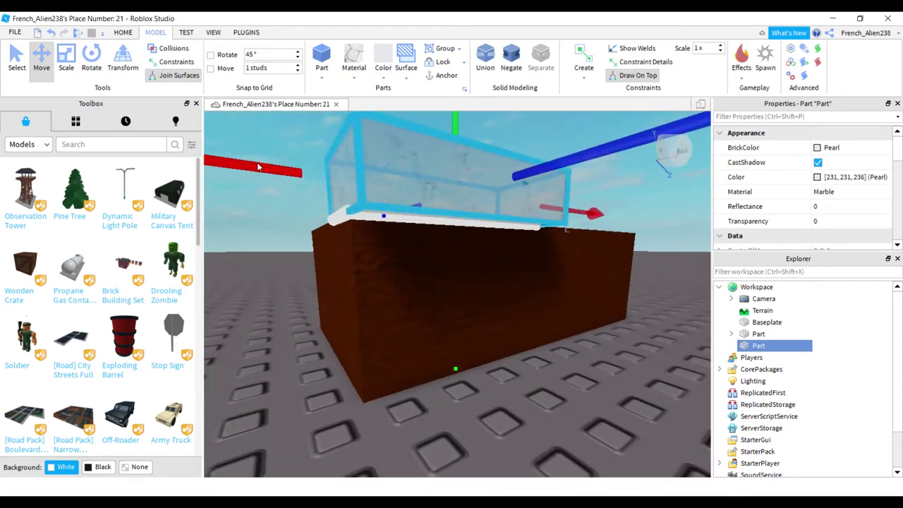
scroll(425, 191, down, 5)
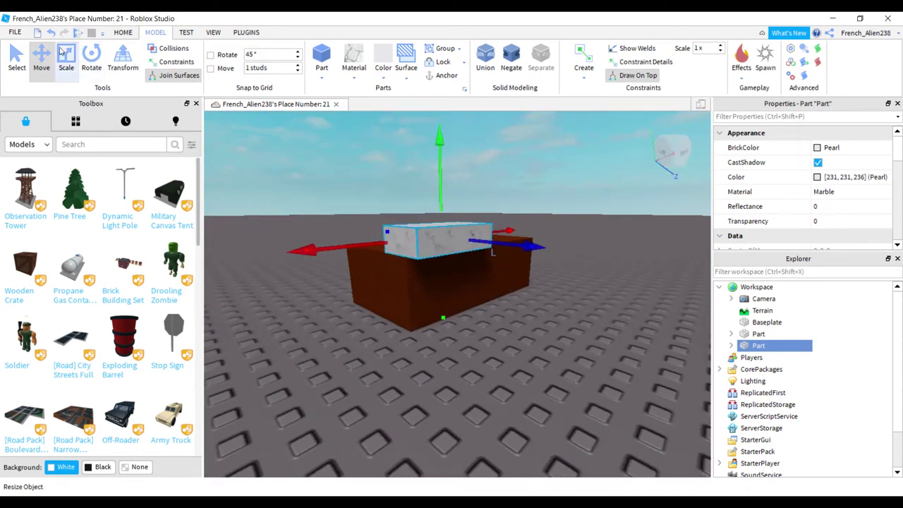
Flatten the marble part into a thin slab and extend its depth across the wooden block.
click(62, 53)
drag(441, 170, 443, 190)
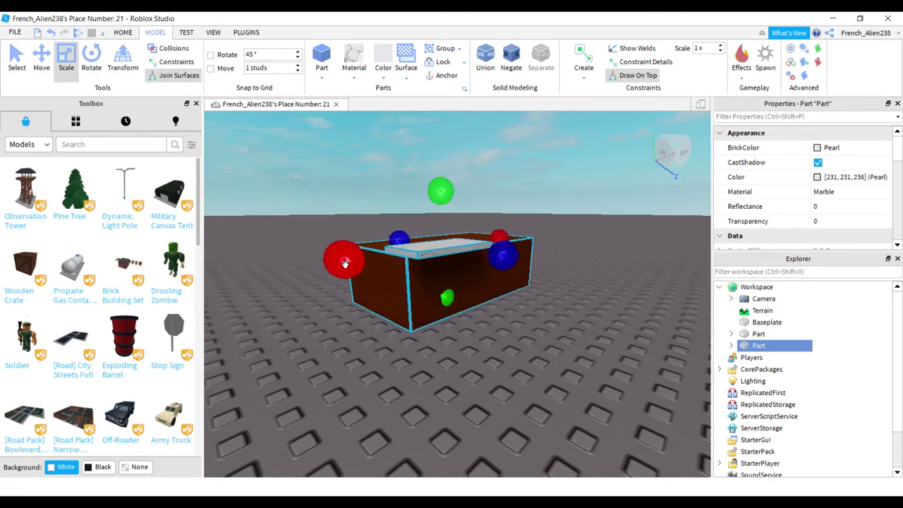
drag(397, 235, 357, 223)
Stretch the marble slab lengthwise to overhang both ends of the wooden block, leaving it deselected.
right_drag(317, 226, 316, 230)
key(w)
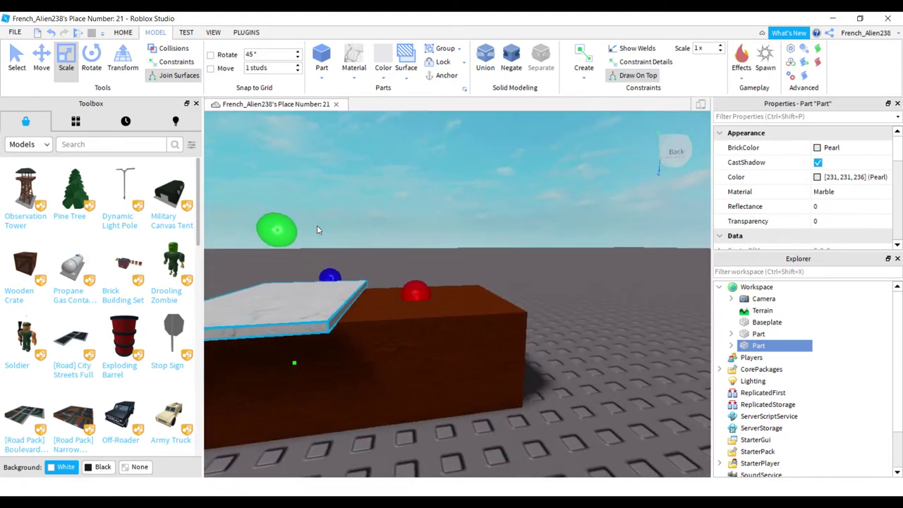
drag(415, 292, 553, 302)
key(d)
right_drag(521, 335, 520, 336)
drag(541, 306, 540, 305)
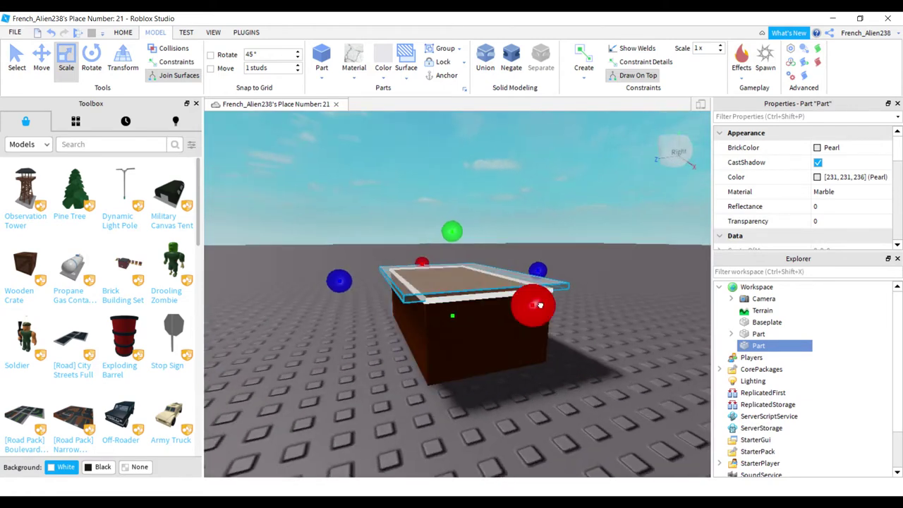
right_drag(540, 305, 509, 362)
drag(366, 311, 359, 317)
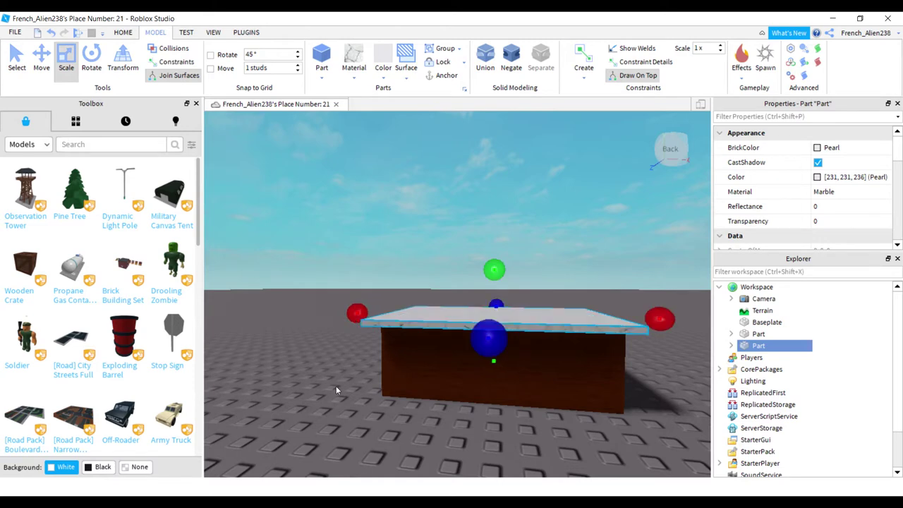
right_drag(336, 386, 358, 334)
click(346, 361)
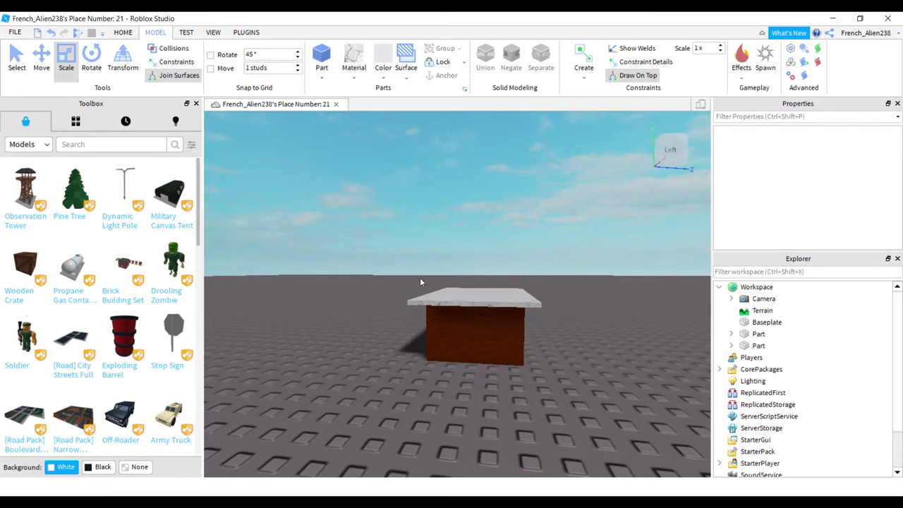
Shorten the marble slab slightly along its Z direction to reduce its overhang on both sides of the wooden block.
click(413, 297)
drag(405, 295, 408, 295)
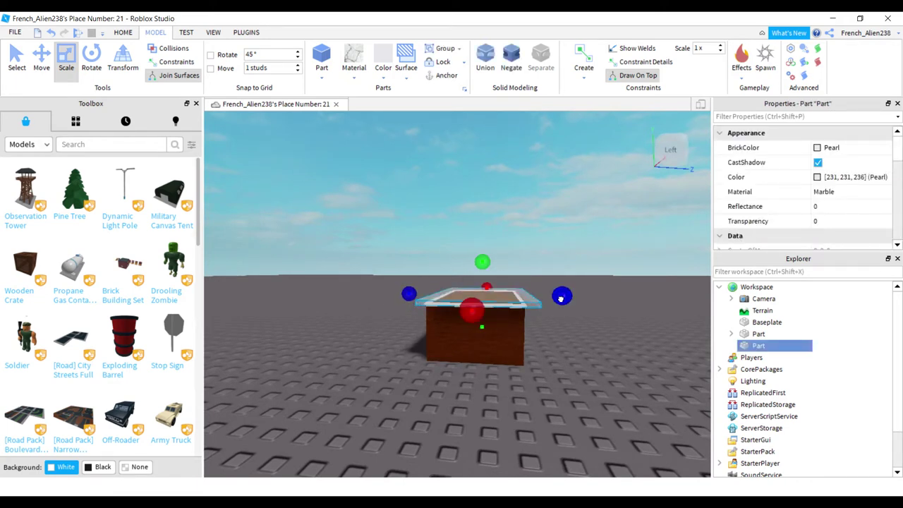
drag(561, 297, 555, 299)
click(558, 352)
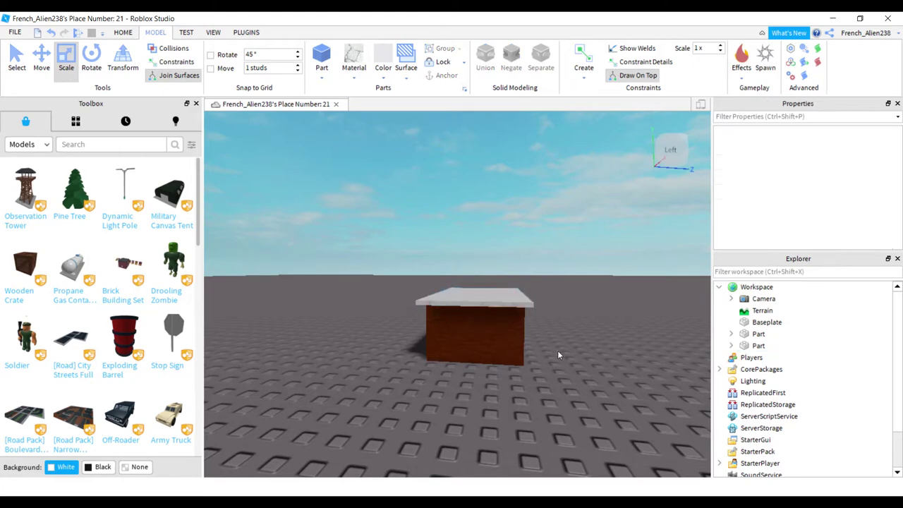
Select the wooden block and marble slab together and anchor both parts.
key(d)
right_drag(558, 352, 558, 353)
scroll(558, 351, down, 2)
drag(371, 383, 623, 223)
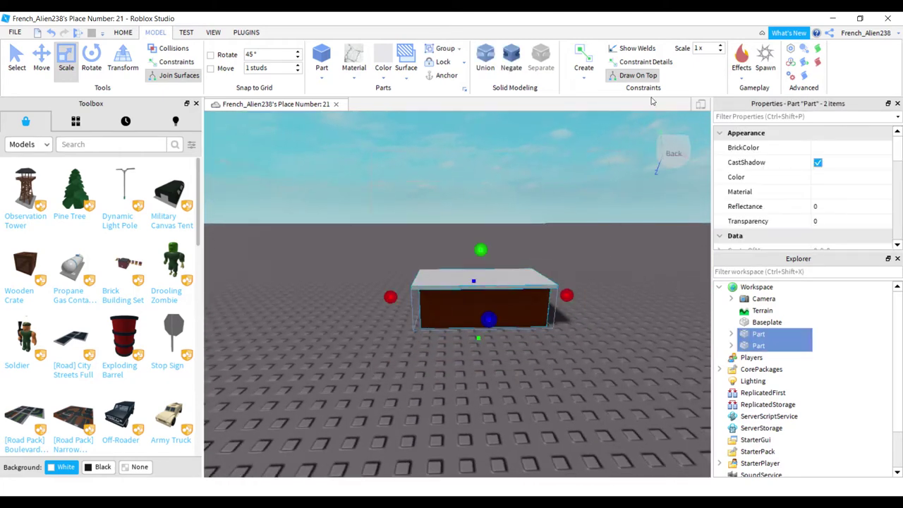
click(448, 77)
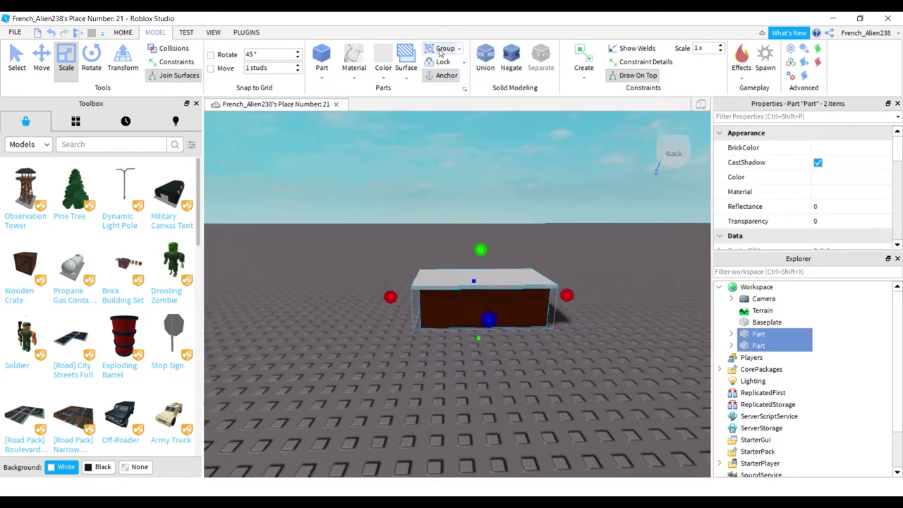
Group the wooden block and marble slab into one model.
click(440, 52)
click(442, 176)
scroll(441, 175, up, 3)
right_drag(441, 175, 440, 175)
scroll(480, 265, down, 3)
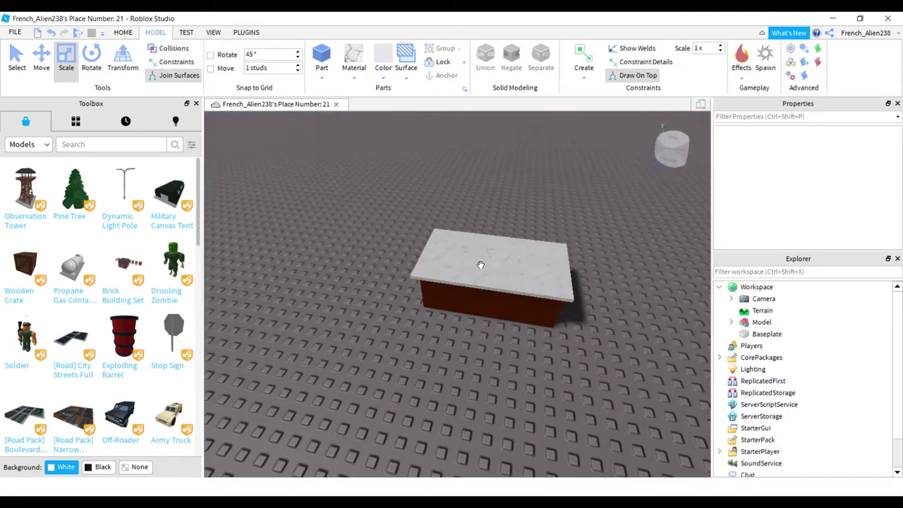
Ungroup the counter model back into its separate parts.
scroll(480, 266, up, 3)
click(481, 265)
scroll(480, 265, down, 2)
scroll(426, 294, up, 1)
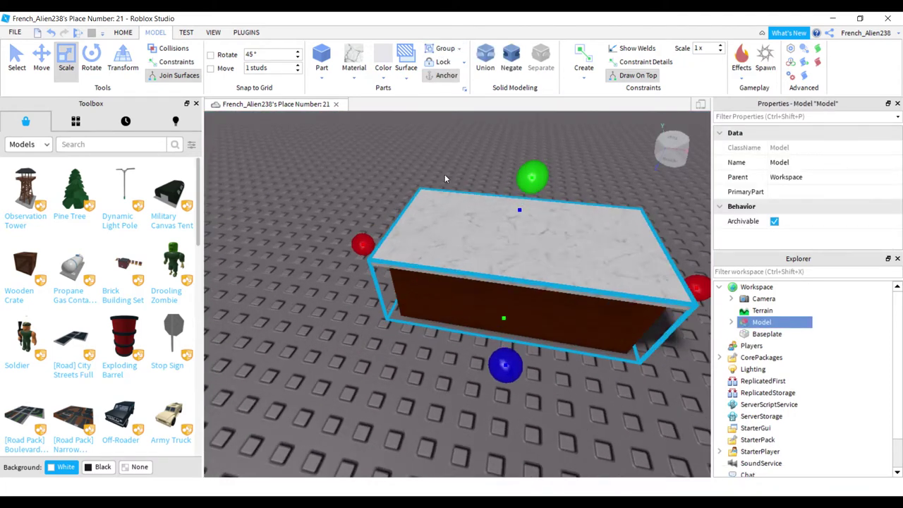
key(ctrl+u)
click(441, 175)
right_drag(437, 175, 393, 149)
scroll(392, 173, down, 2)
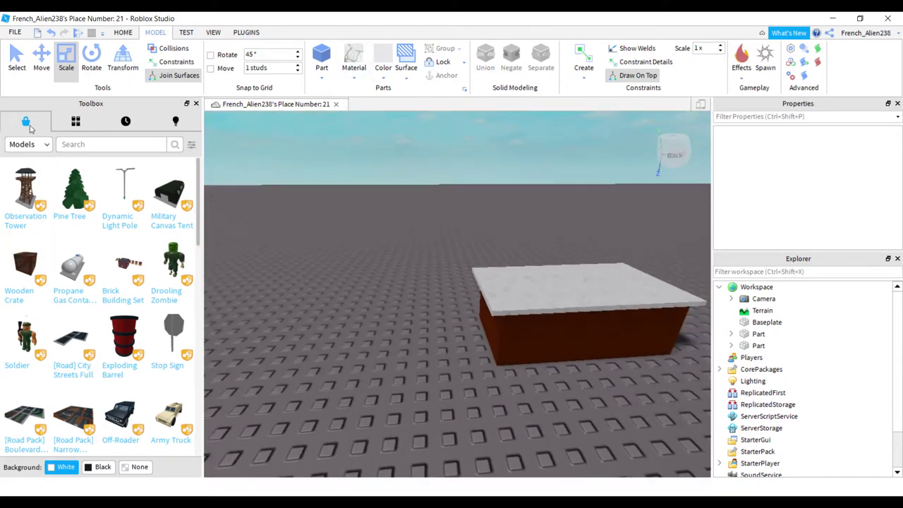
Find The Advanced Meshes pack among the saved models and insert it onto the baseplate, beside the counter.
click(76, 122)
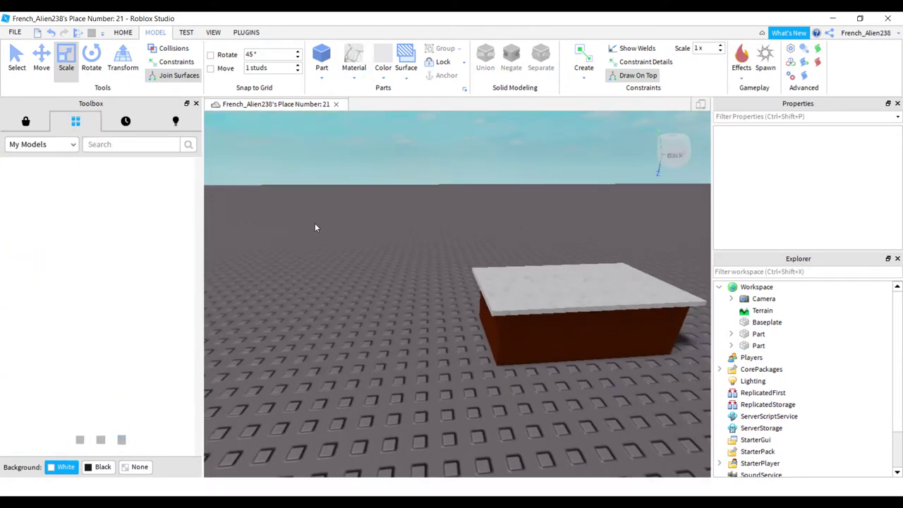
right_drag(315, 227, 314, 227)
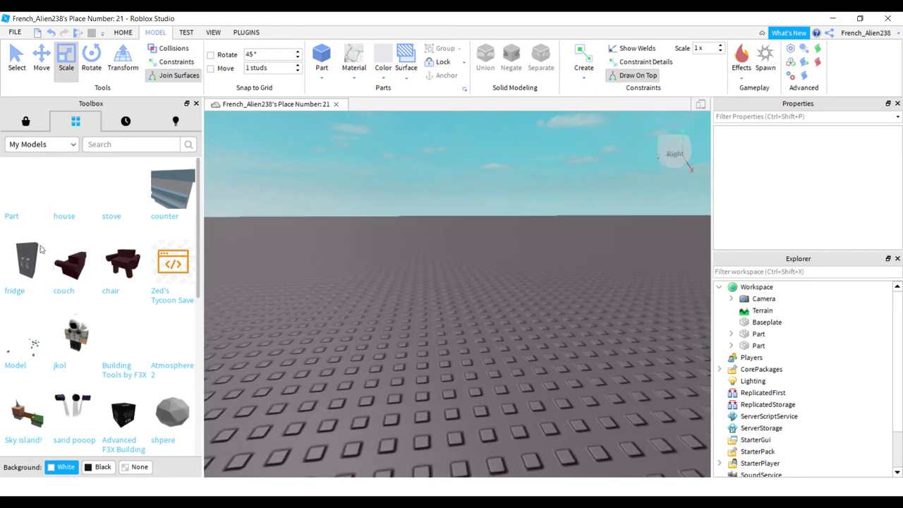
scroll(28, 261, down, 10)
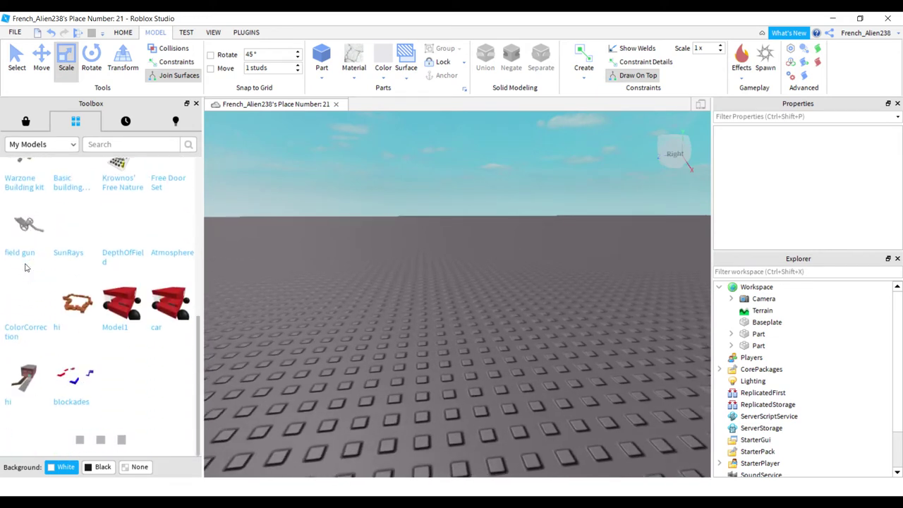
scroll(71, 258, down, 6)
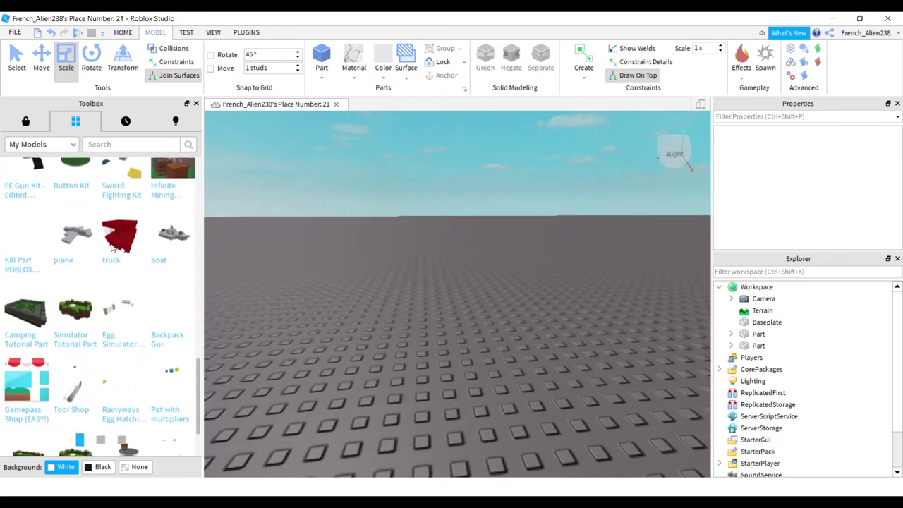
scroll(106, 268, down, 8)
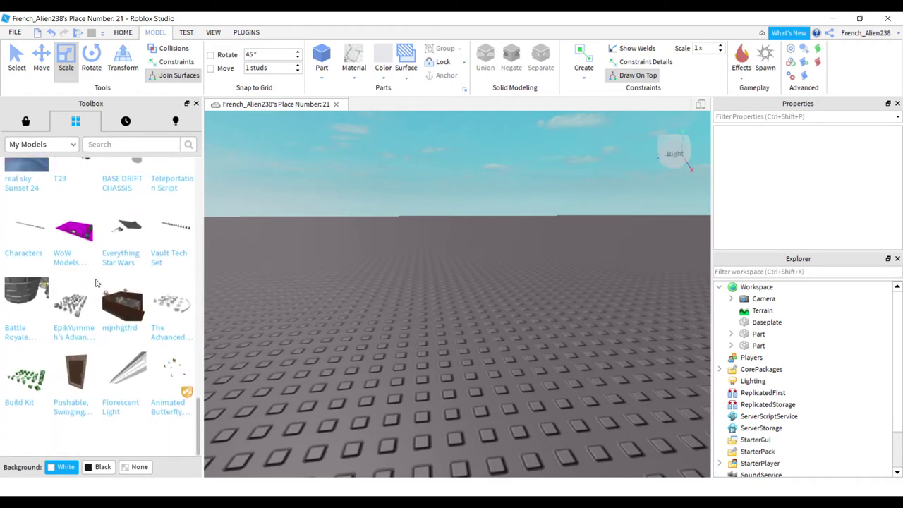
mouse_move(168, 313)
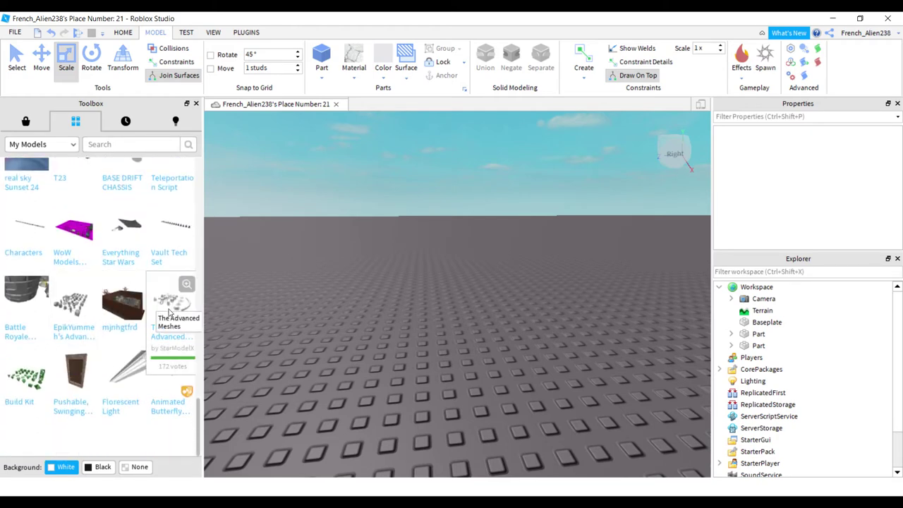
drag(168, 313, 571, 261)
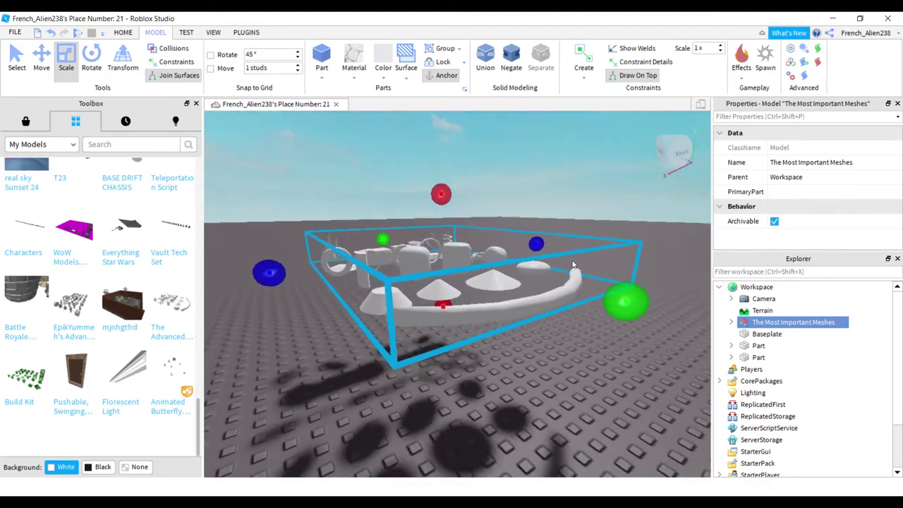
right_drag(572, 261, 572, 260)
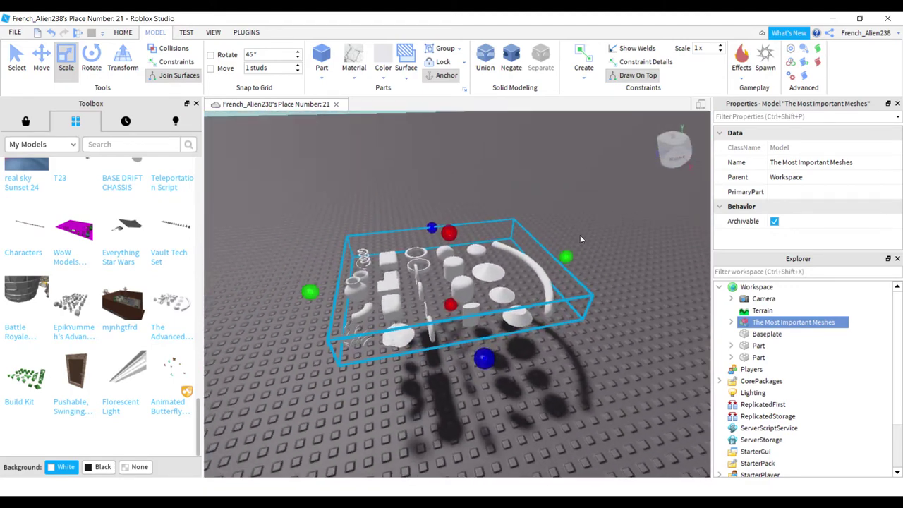
Ungroup the mesh pack and delete every mesh except the long curved arc.
key(ctrl+u)
drag(548, 293, 653, 289)
click(600, 299)
drag(338, 422, 546, 238)
key(Delete)
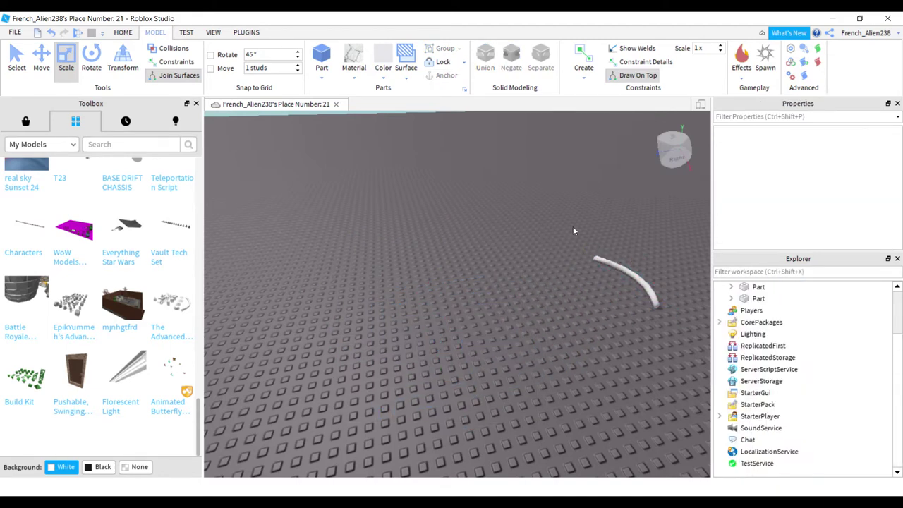
Scale the arc mesh down lengthwise into a short, tightly curved handle shape.
right_drag(591, 250, 591, 250)
key(w)
key(s)
click(484, 322)
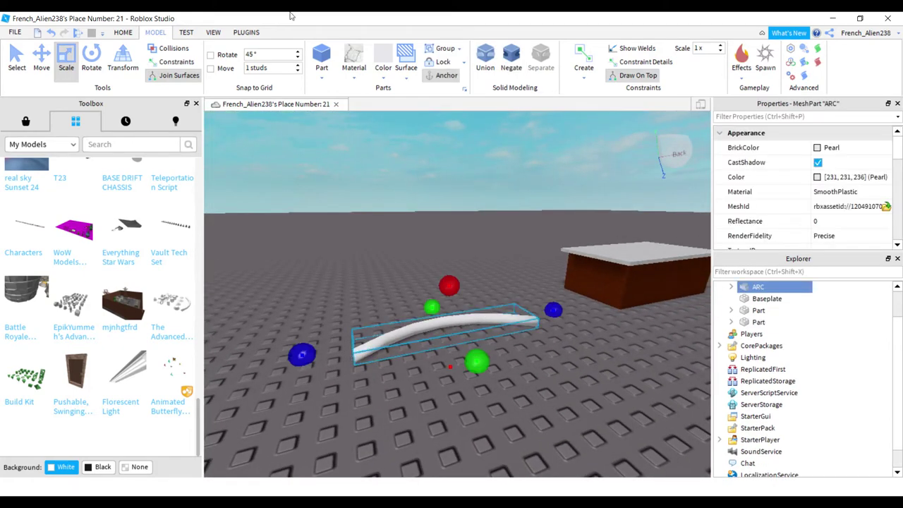
click(36, 122)
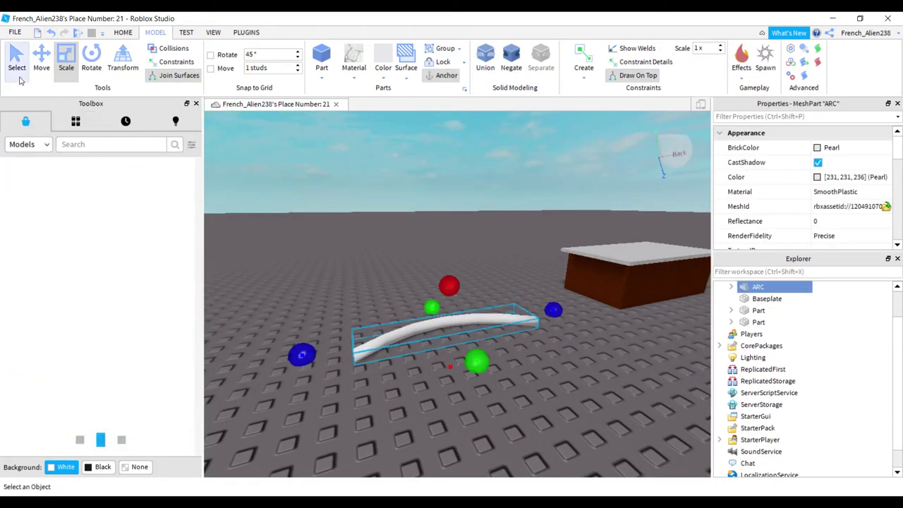
drag(553, 310, 417, 352)
drag(300, 353, 288, 350)
drag(385, 381, 379, 360)
right_drag(412, 359, 416, 394)
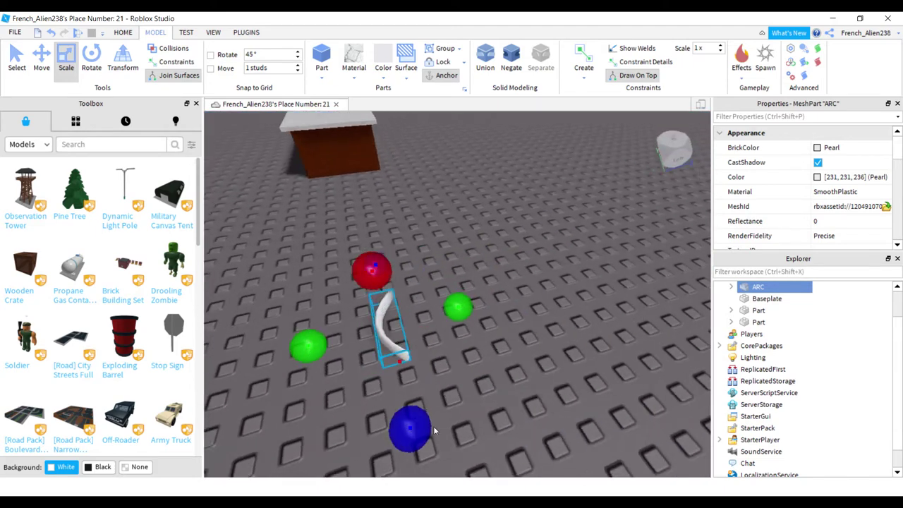
drag(400, 402, 397, 366)
scroll(420, 246, up, 2)
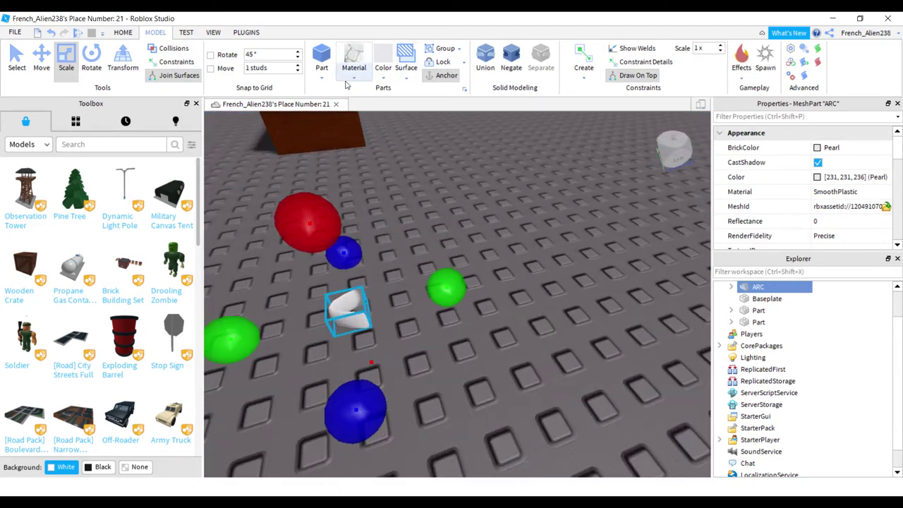
Color the arc New Yeller and set its material to Foil.
click(354, 67)
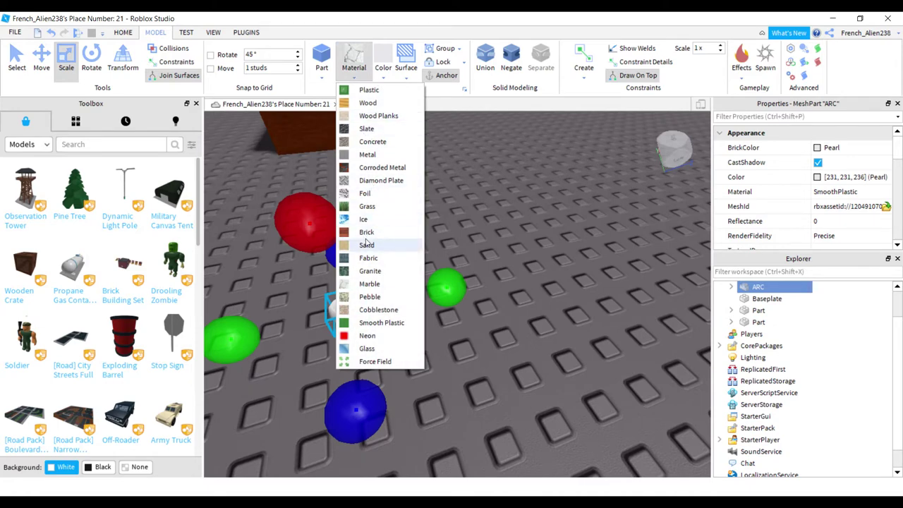
click(365, 233)
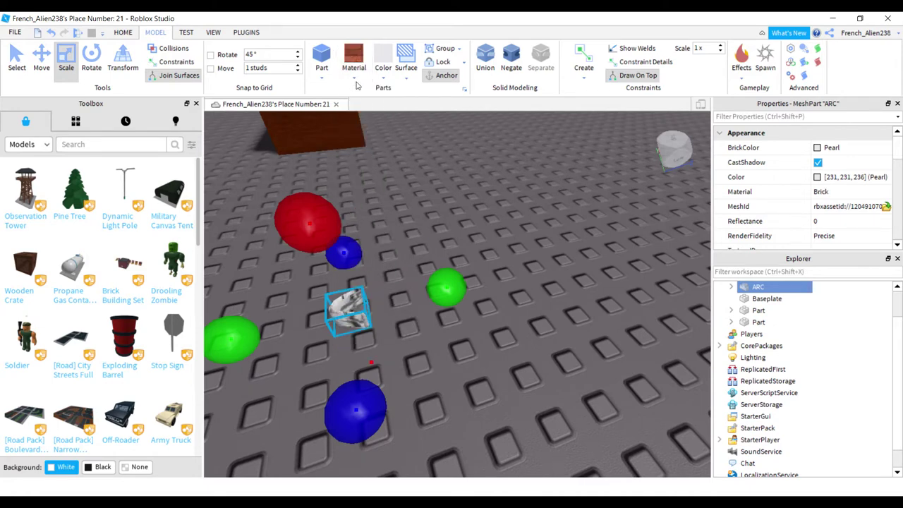
click(382, 74)
click(393, 167)
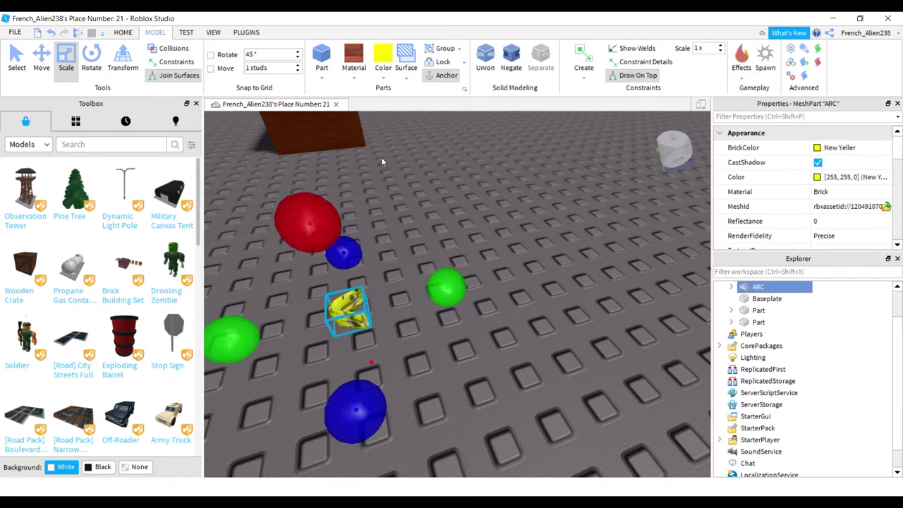
click(354, 74)
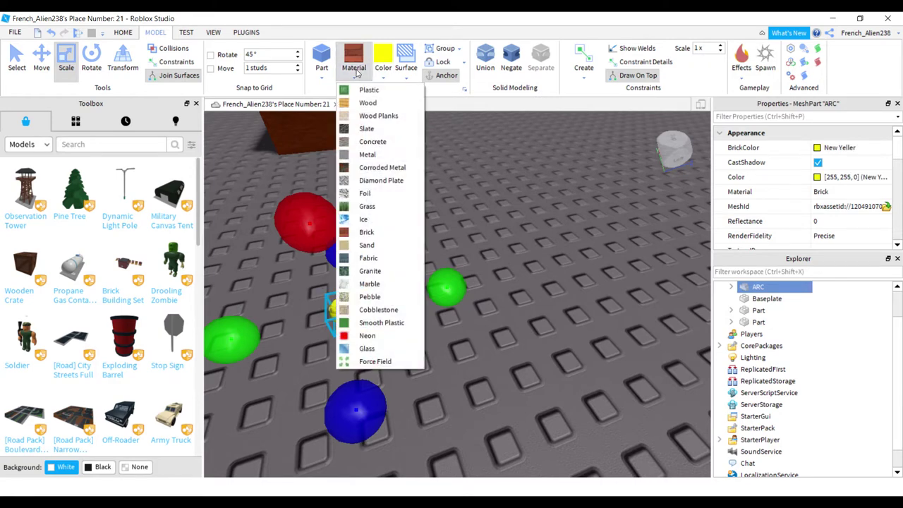
click(366, 220)
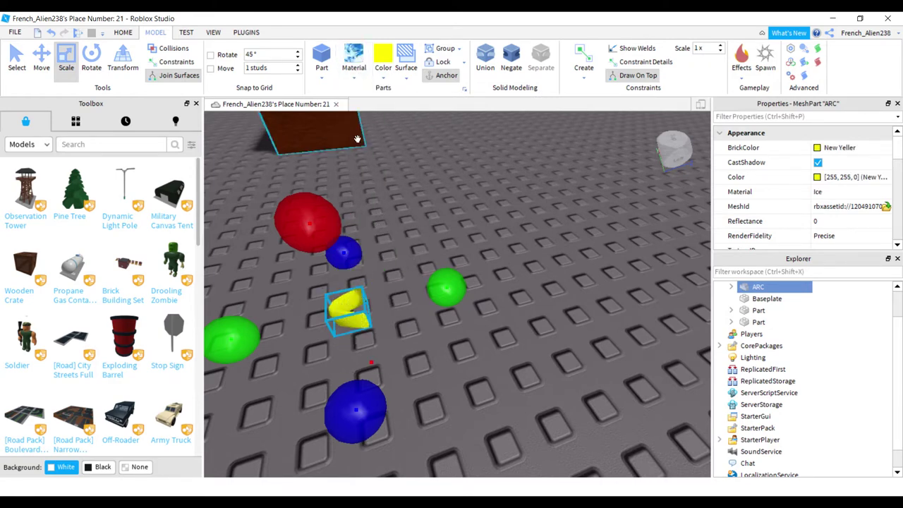
click(348, 71)
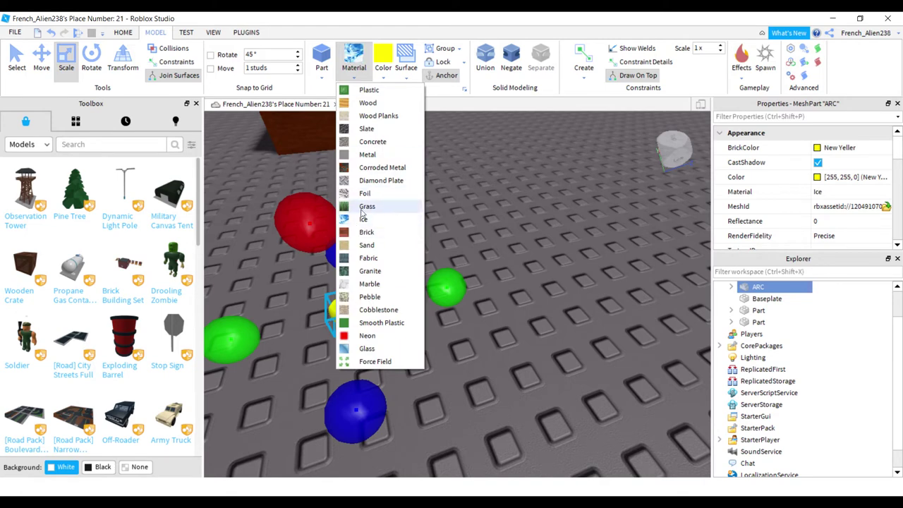
click(364, 193)
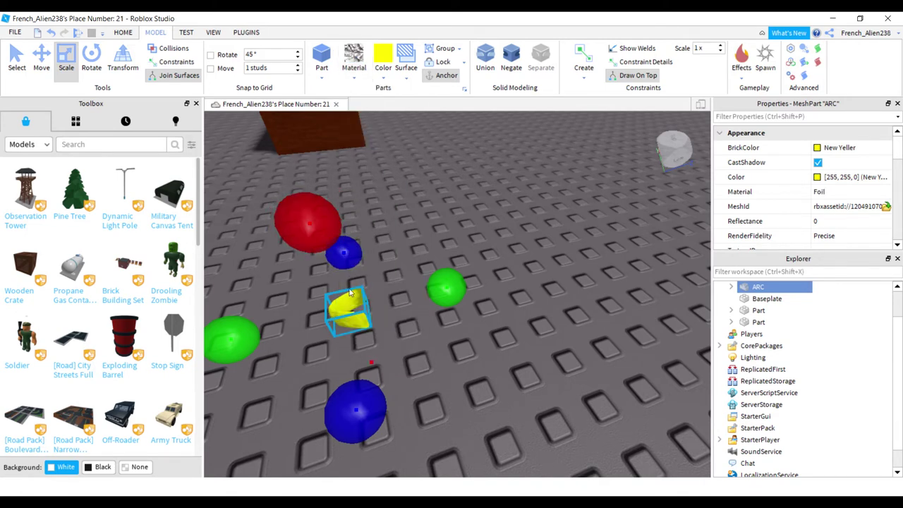
Move the yellow arc onto the end face of the wooden block.
drag(351, 292, 390, 159)
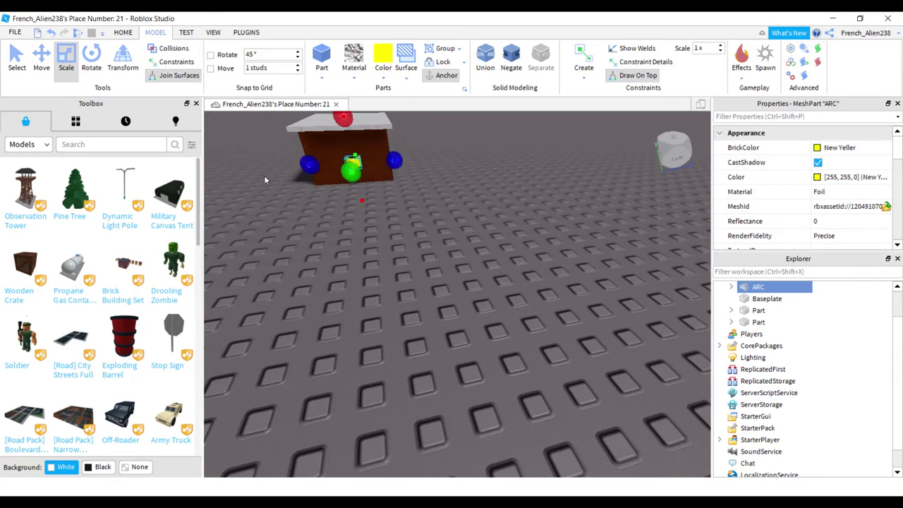
key(f)
right_drag(306, 240, 304, 232)
Rotate the arc until it curves upright out of the block's end face like a vertical handle.
key(ctrl+r)
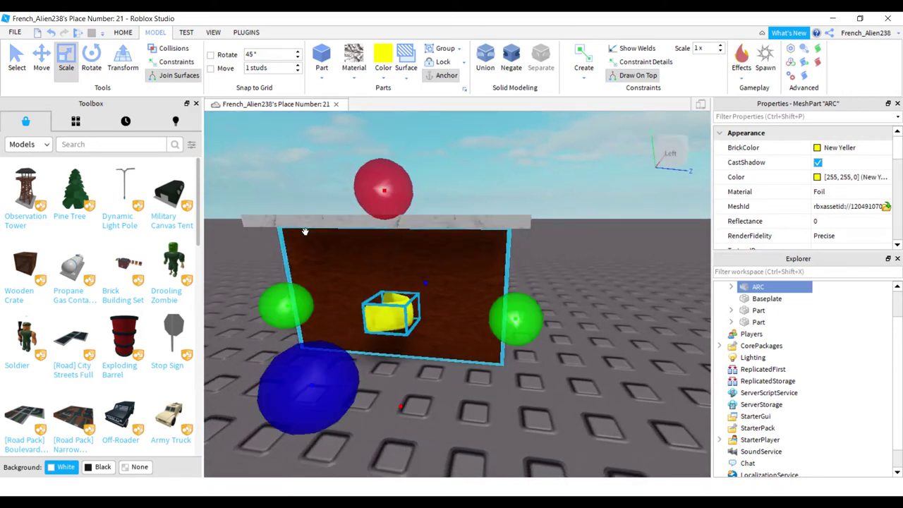
key(ctrl+r)
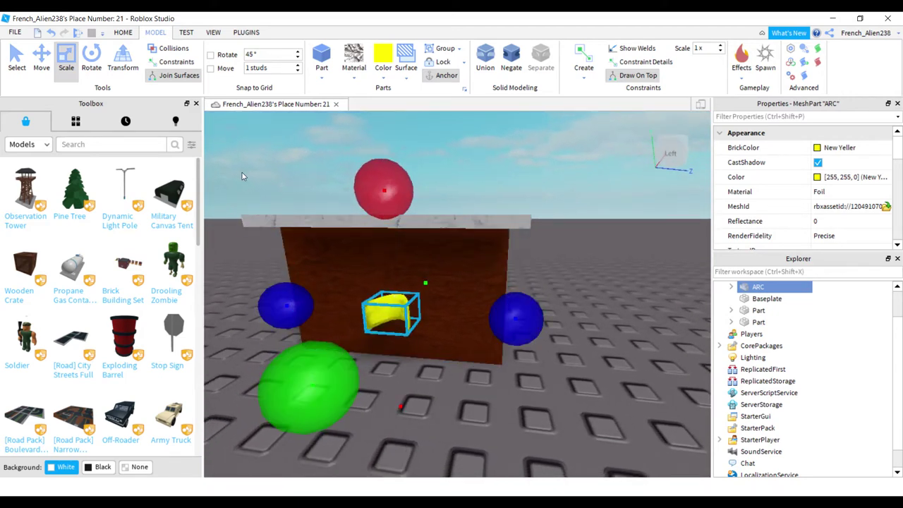
key(ctrl+r)
key(ctrl+r)
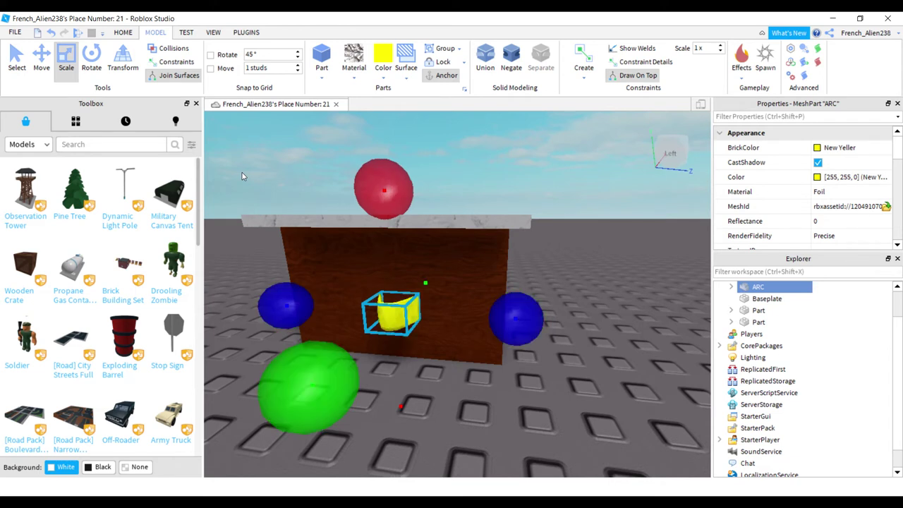
click(122, 60)
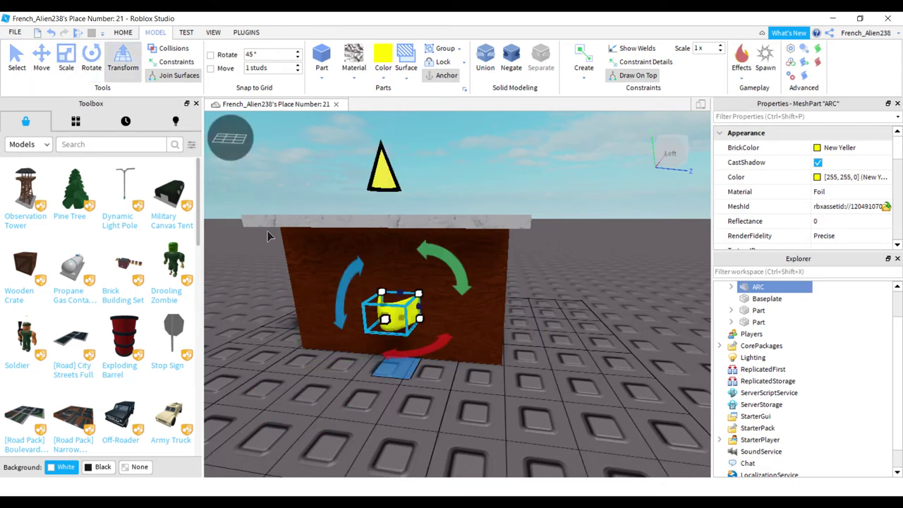
drag(434, 345, 472, 333)
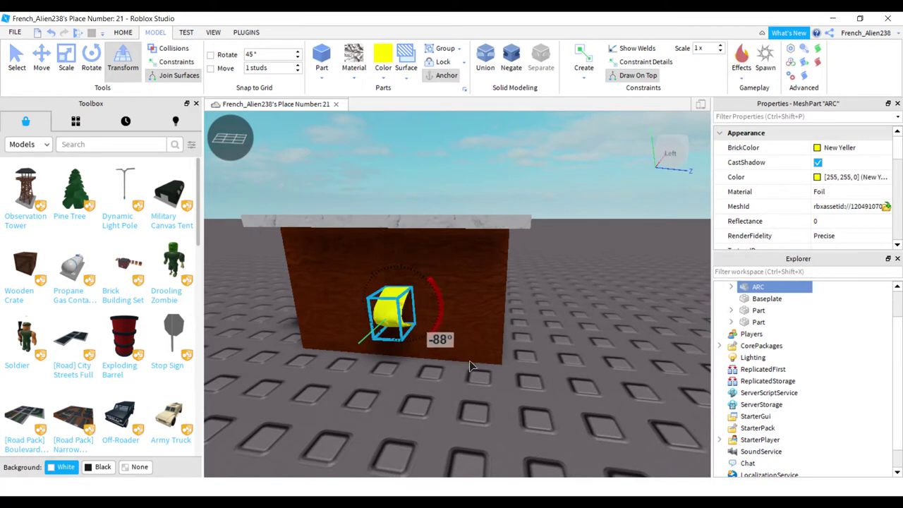
drag(471, 365, 463, 366)
Push the yellow arc deeper into the wooden block's end face so only a shallow curve sticks out.
click(42, 60)
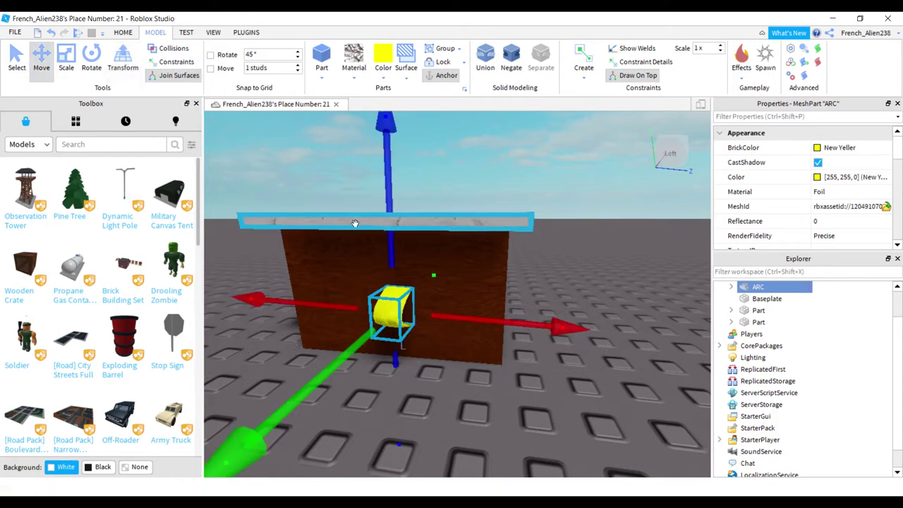
right_drag(355, 223, 334, 217)
scroll(333, 220, up, 6)
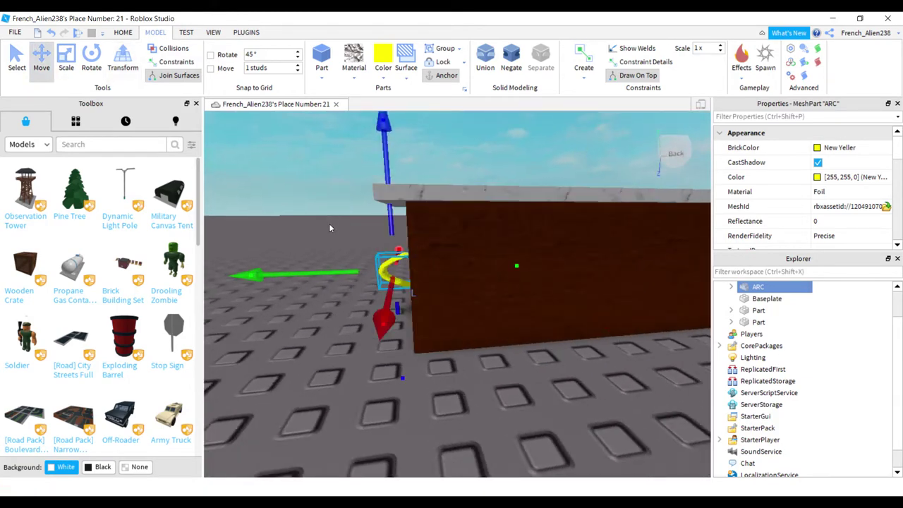
drag(297, 280, 309, 281)
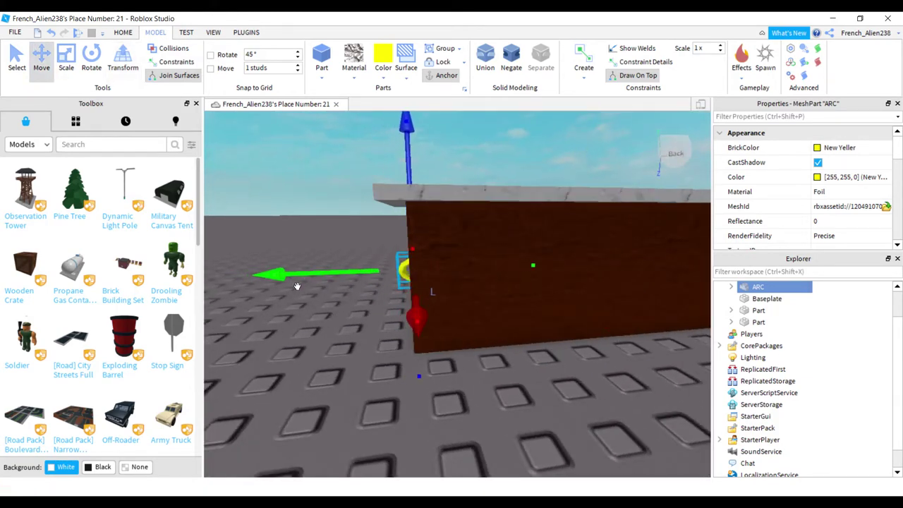
right_drag(297, 287, 297, 291)
scroll(297, 292, up, 4)
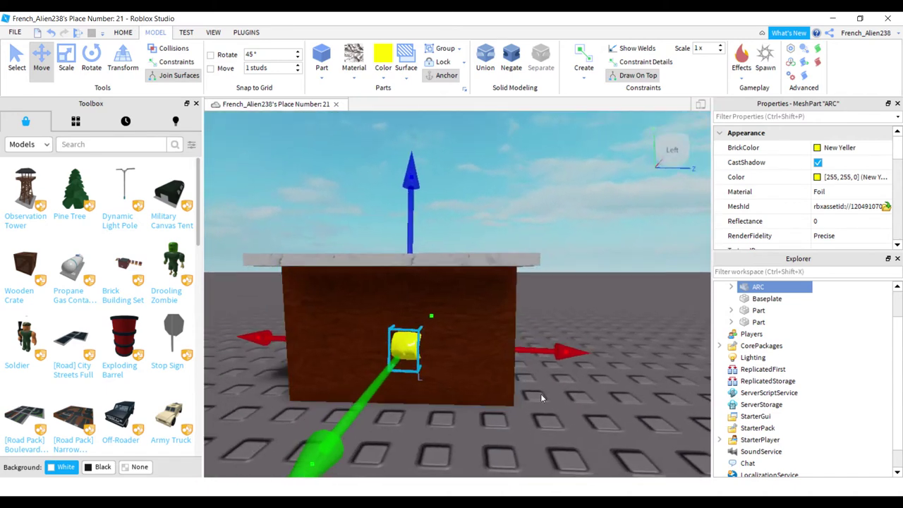
Duplicate the yellow arc twice to form a row of three handles across the block's end face.
drag(573, 355, 485, 368)
key(ctrl+d)
key(ctrl+d)
right_drag(467, 381, 466, 381)
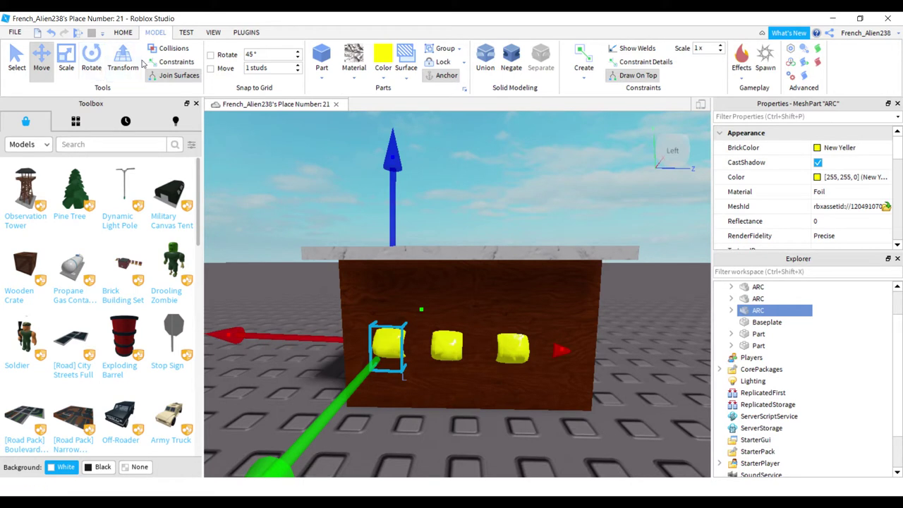
Slide the arcs along the end face until the three are evenly spaced, and lower one outer arc slightly.
click(123, 60)
drag(454, 308, 479, 287)
click(455, 347)
click(513, 348)
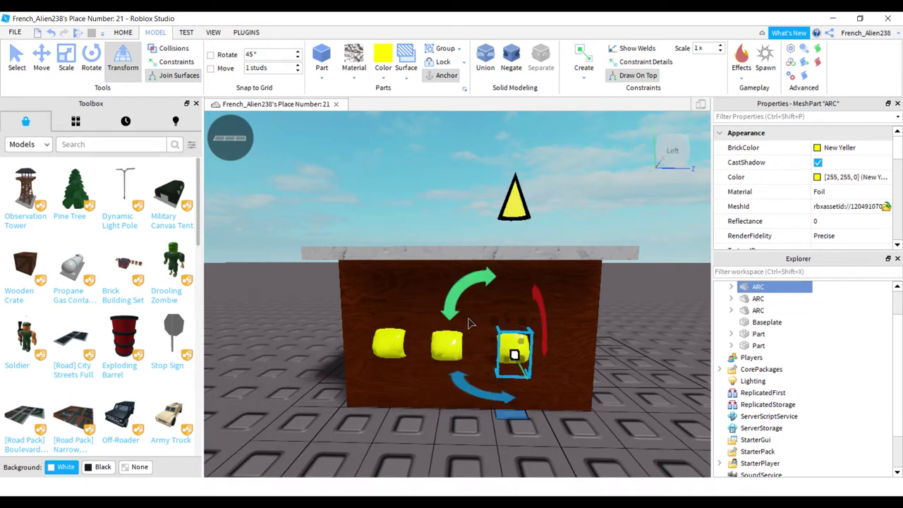
click(447, 346)
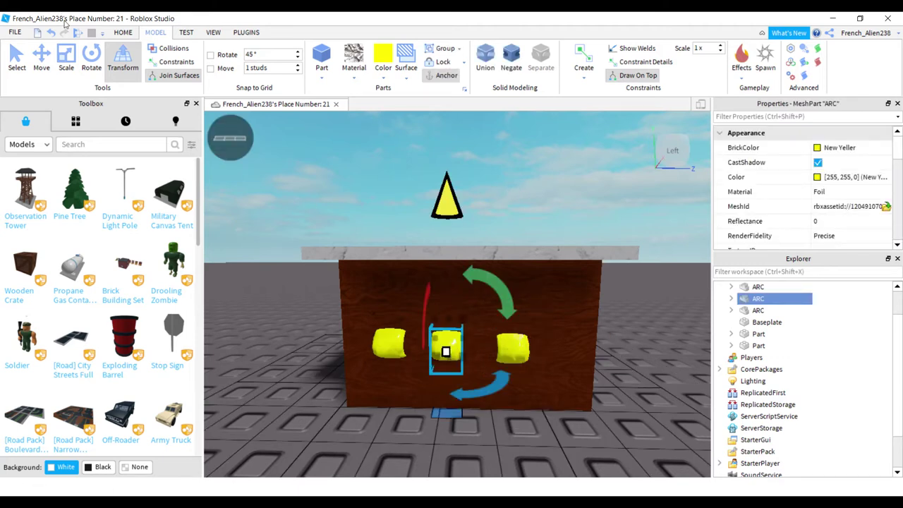
click(41, 58)
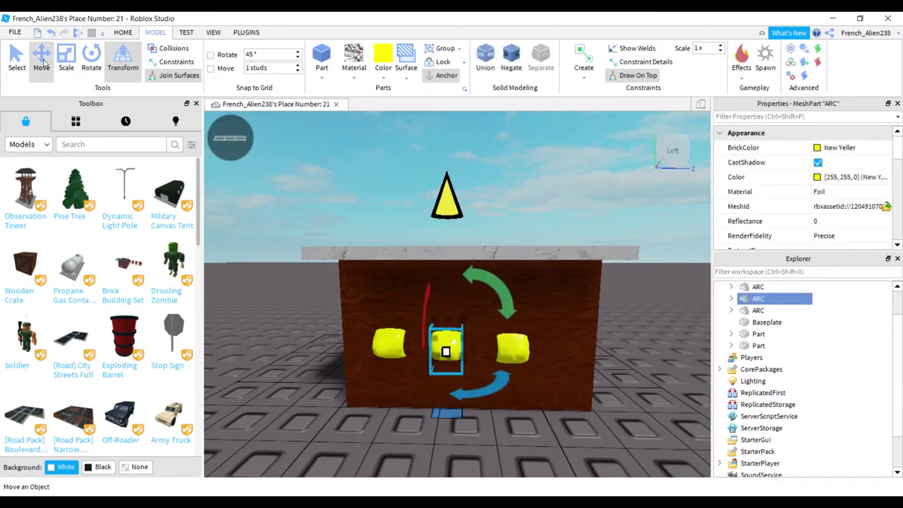
click(519, 350)
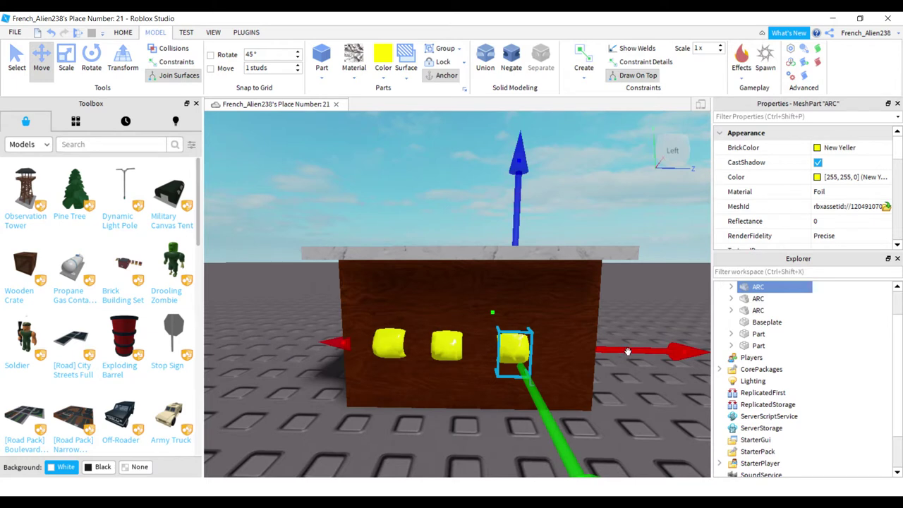
drag(628, 351, 666, 341)
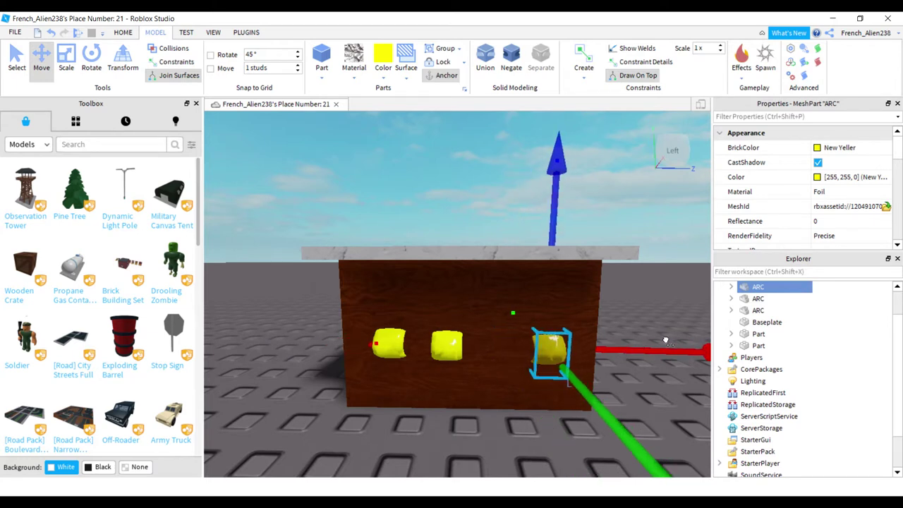
click(444, 347)
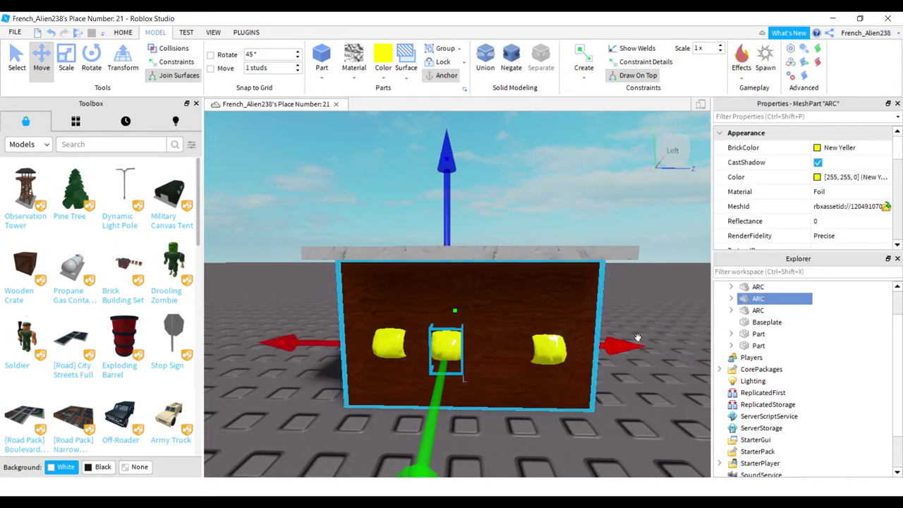
drag(616, 354, 641, 355)
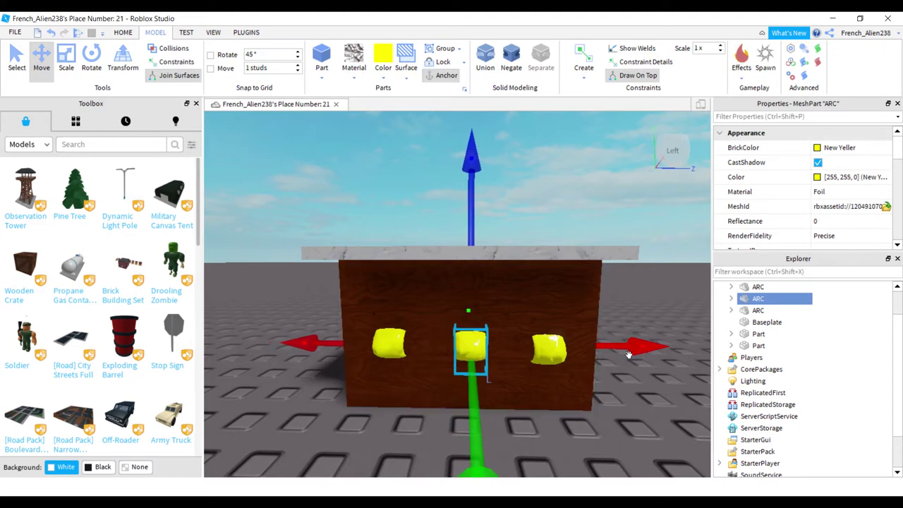
click(384, 354)
click(383, 354)
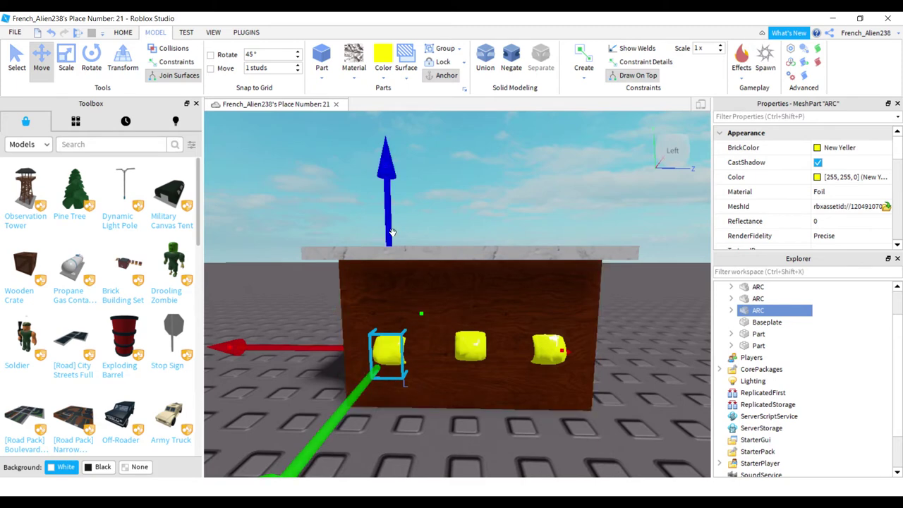
Delete all three yellow arcs from the counter's end face.
click(458, 471)
right_drag(457, 471, 459, 472)
scroll(460, 471, down, 1)
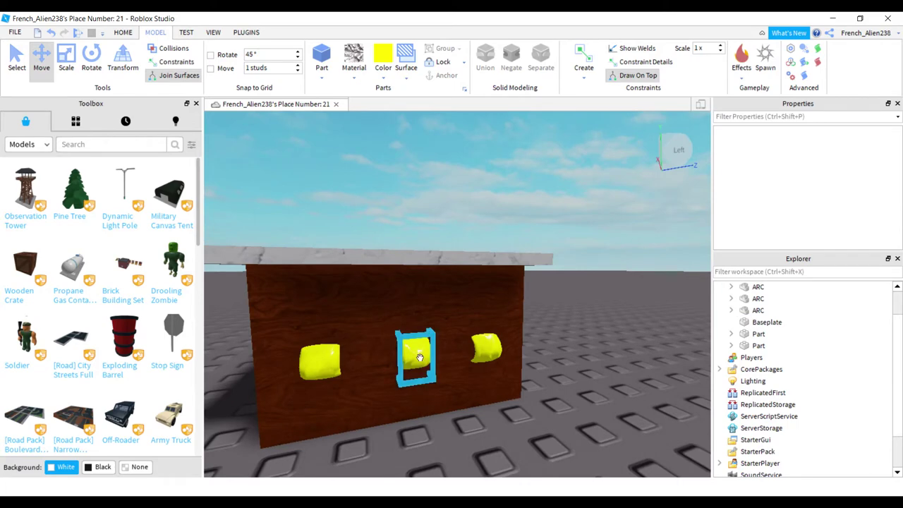
scroll(445, 430, down, 5)
scroll(445, 430, down, 2)
right_drag(445, 431, 488, 436)
scroll(445, 426, up, 4)
click(453, 388)
key(Delete)
scroll(494, 437, up, 4)
scroll(487, 445, down, 8)
scroll(487, 436, up, 5)
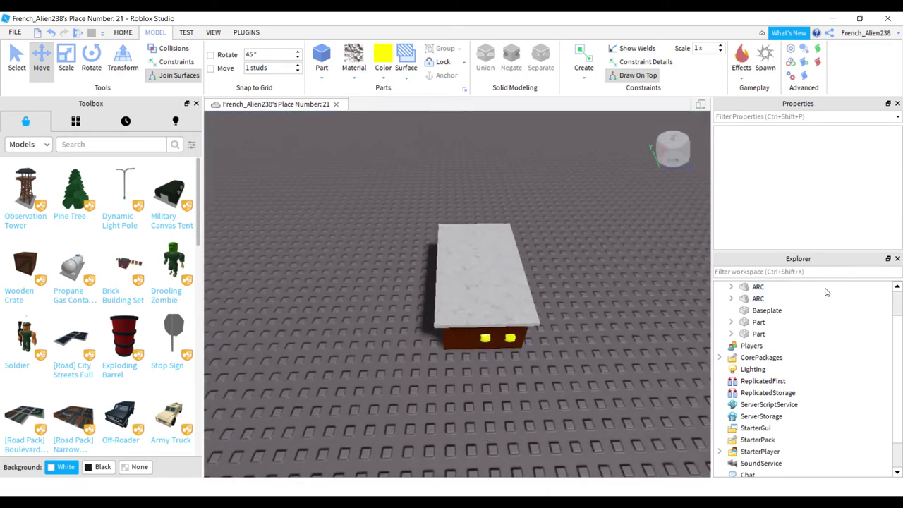
drag(820, 286, 762, 299)
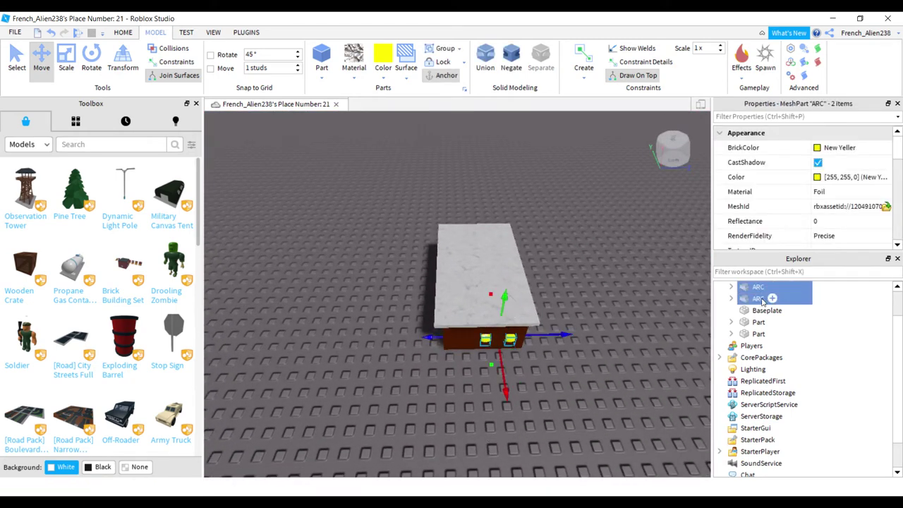
key(Delete)
Inspect the plain counter's marble top and wooden base from several sides.
right_drag(653, 293, 652, 293)
scroll(647, 295, up, 3)
scroll(653, 293, down, 2)
scroll(652, 293, up, 4)
scroll(653, 292, down, 4)
scroll(653, 293, up, 5)
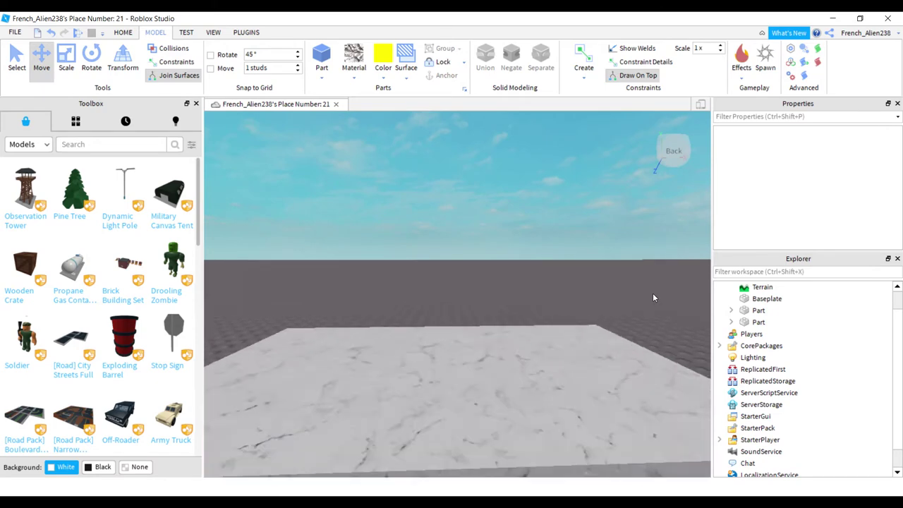
scroll(652, 293, down, 5)
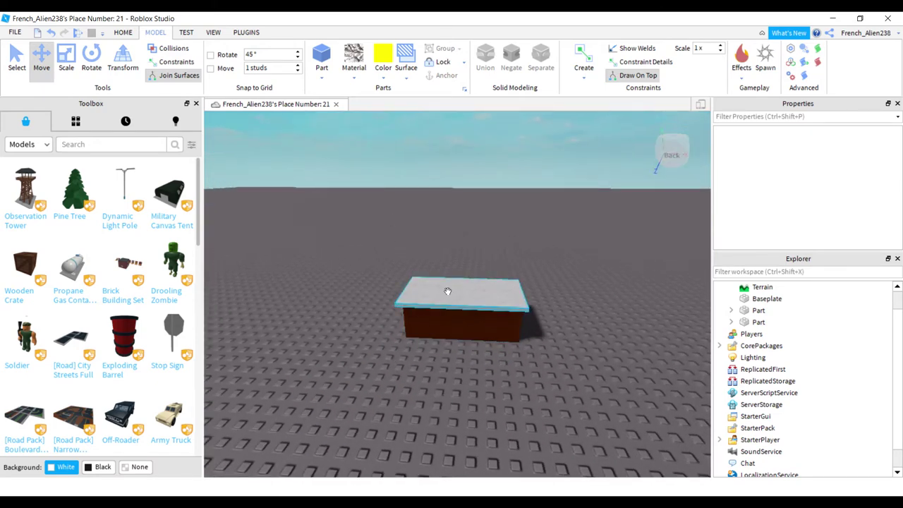
right_drag(400, 384, 409, 393)
scroll(340, 167, down, 2)
Insert a cylinder part and place it on the baseplate in front of the counter.
click(320, 79)
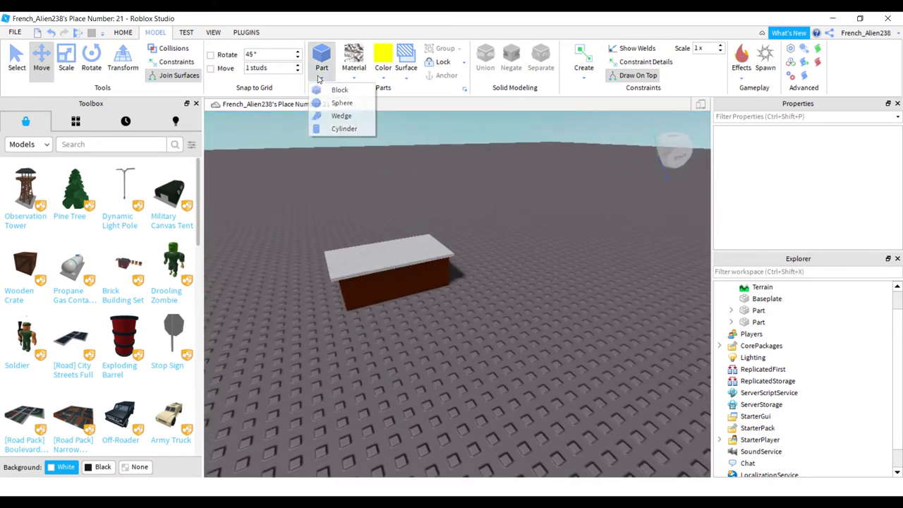
click(344, 129)
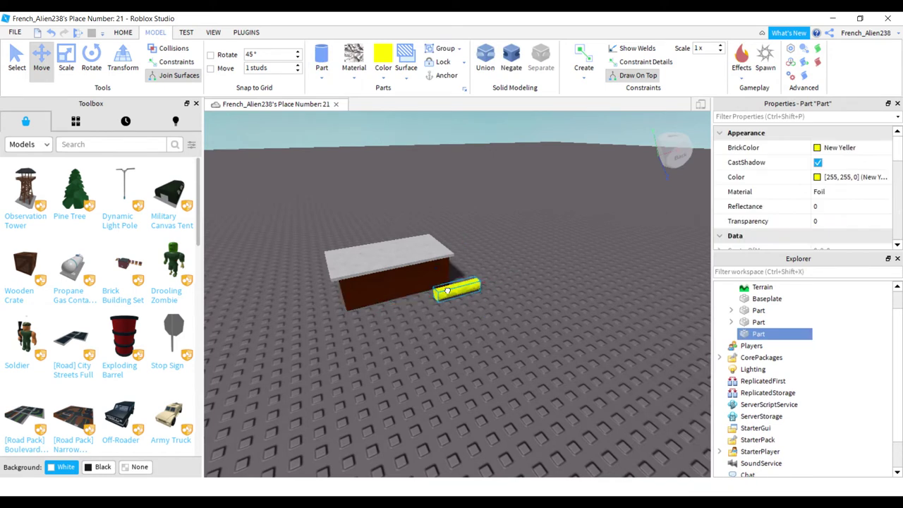
drag(446, 290, 451, 379)
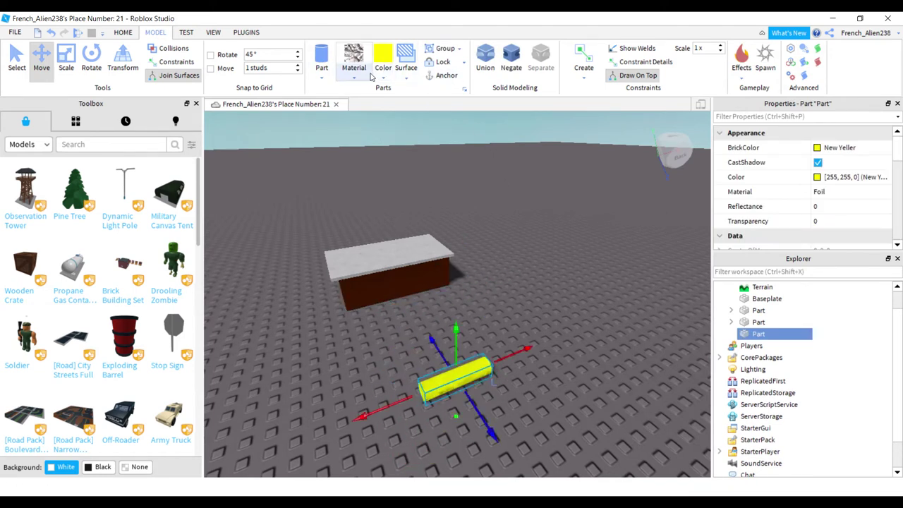
Color the cylinder Lily white and set its material to Wood Planks.
click(382, 71)
click(482, 210)
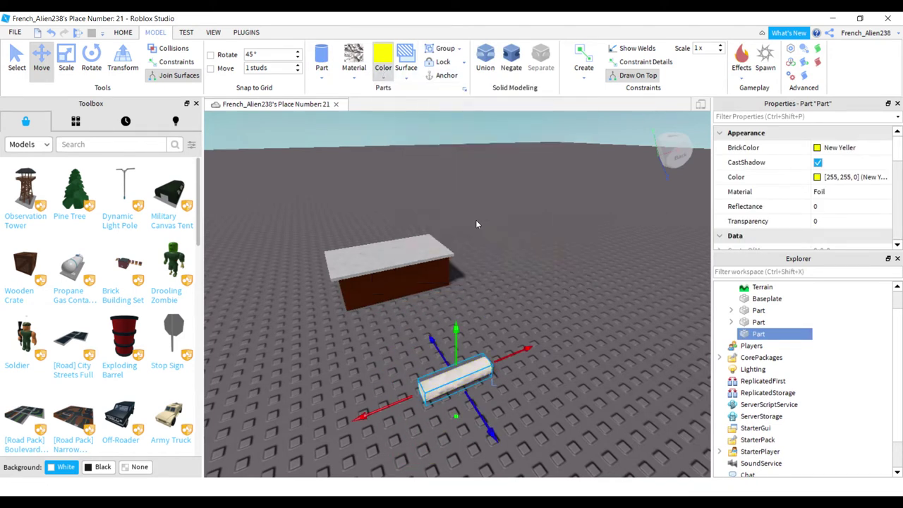
click(352, 74)
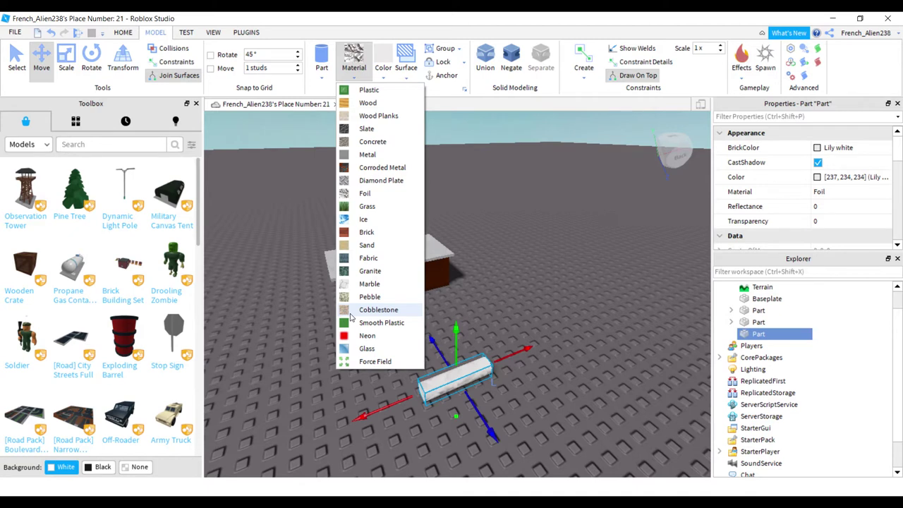
click(368, 117)
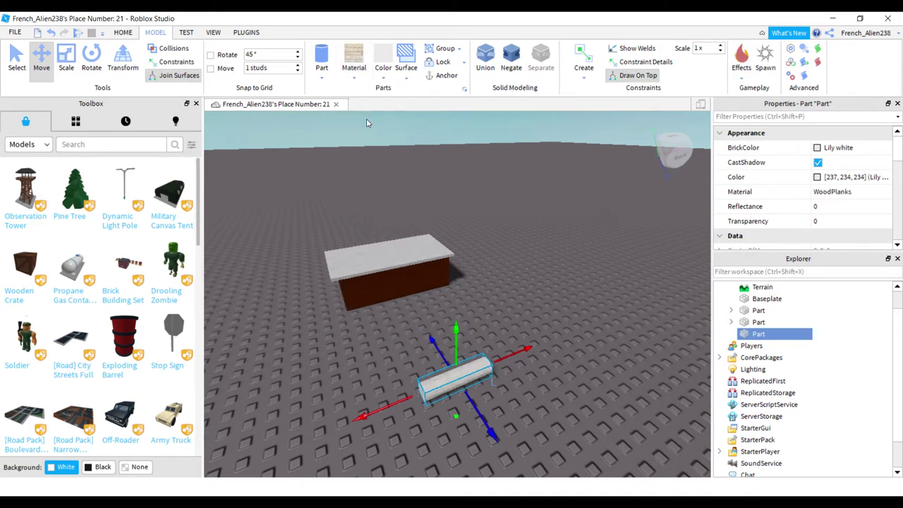
Rotate the cylinder upright and scale its height down to a short stub.
click(91, 58)
drag(459, 313, 356, 419)
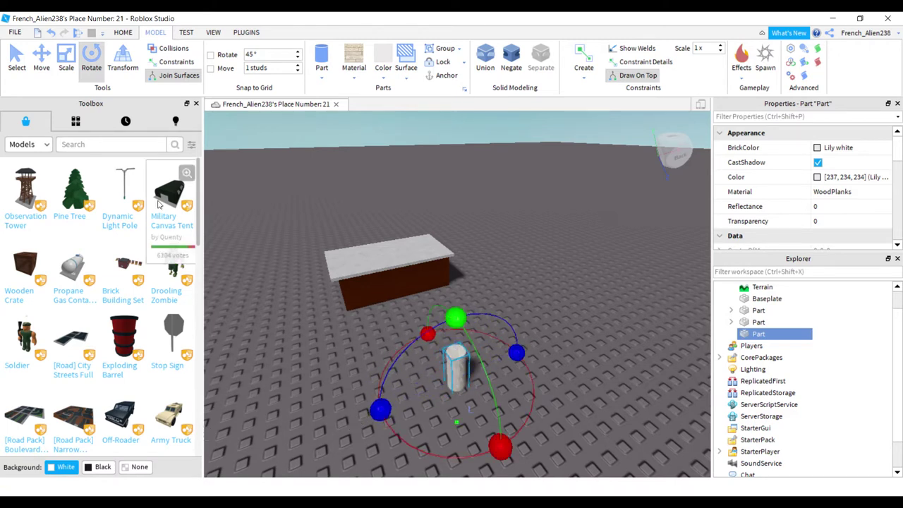
click(77, 73)
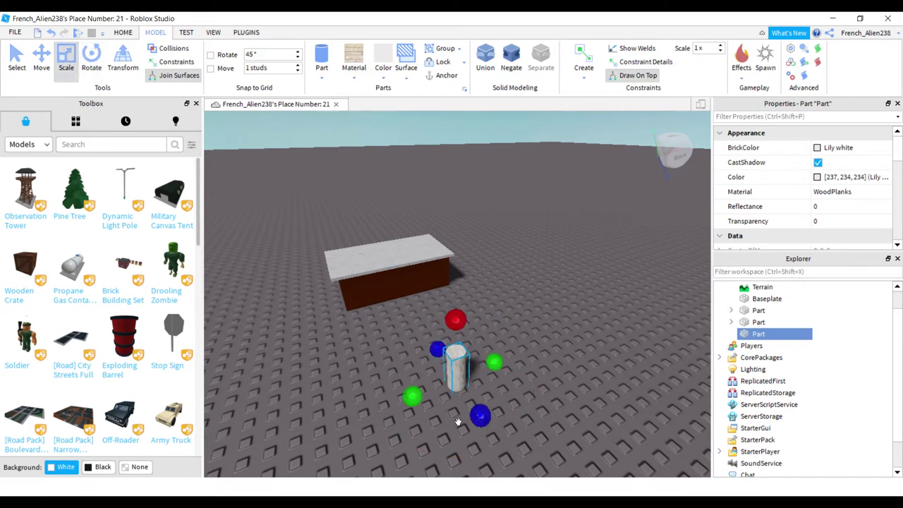
drag(457, 422, 459, 397)
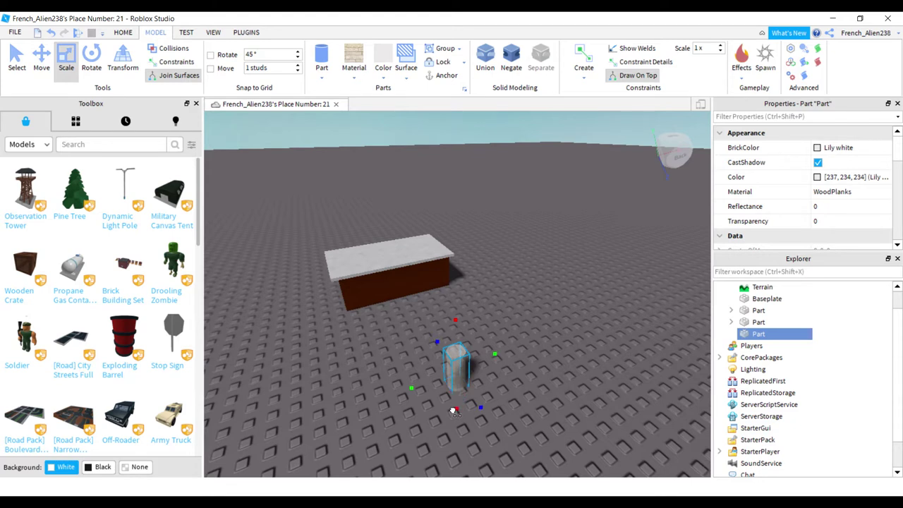
drag(457, 408, 456, 407)
drag(456, 321, 452, 347)
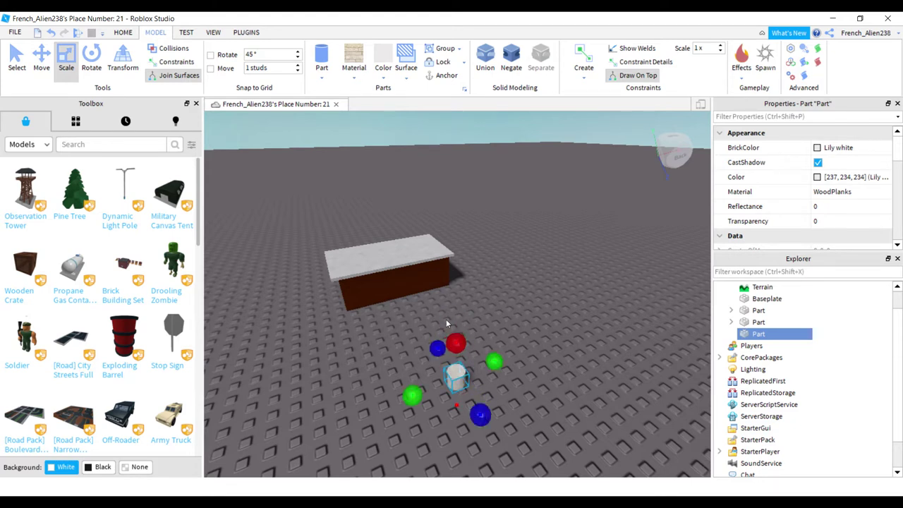
click(323, 294)
Insert an R15 Block Rig with the Rig Builder and place it beside the counter.
click(246, 32)
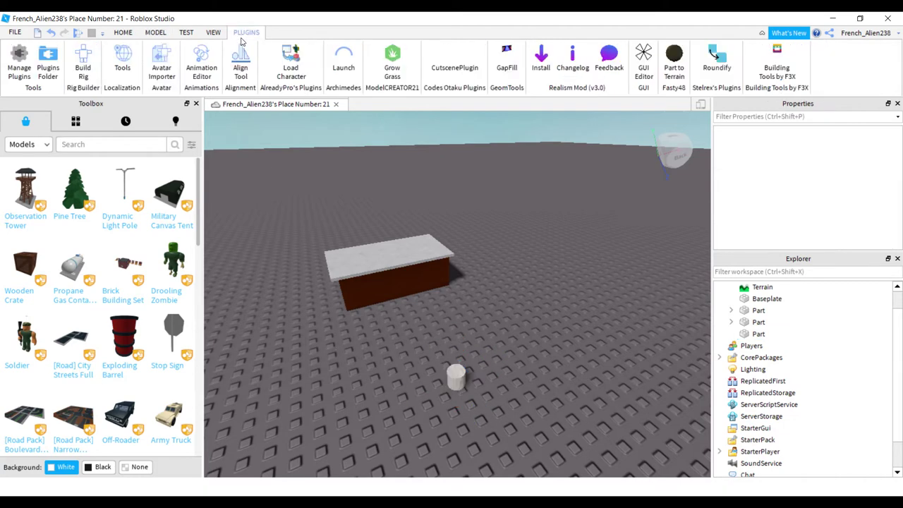
click(84, 63)
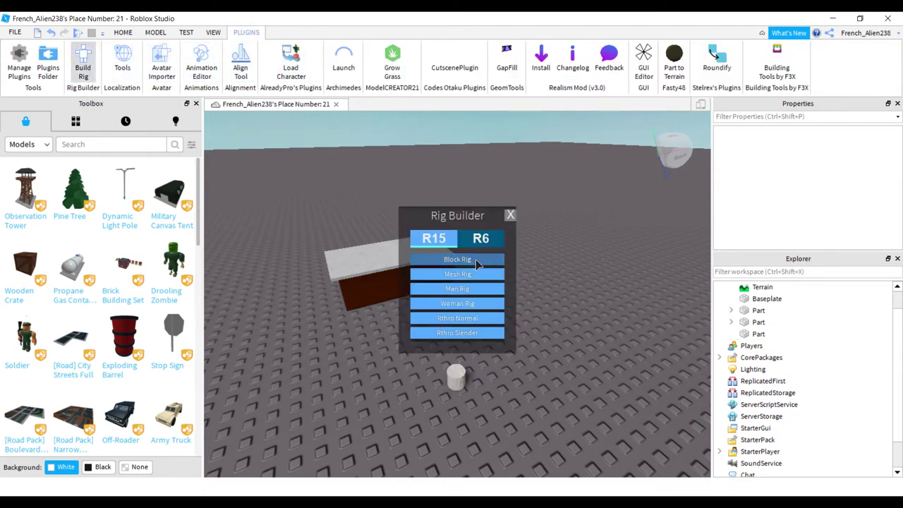
click(475, 259)
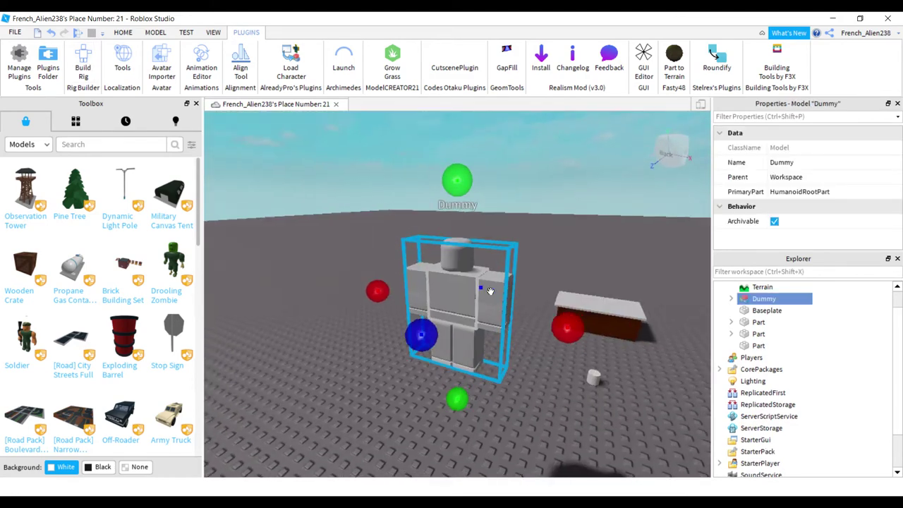
drag(492, 301, 518, 283)
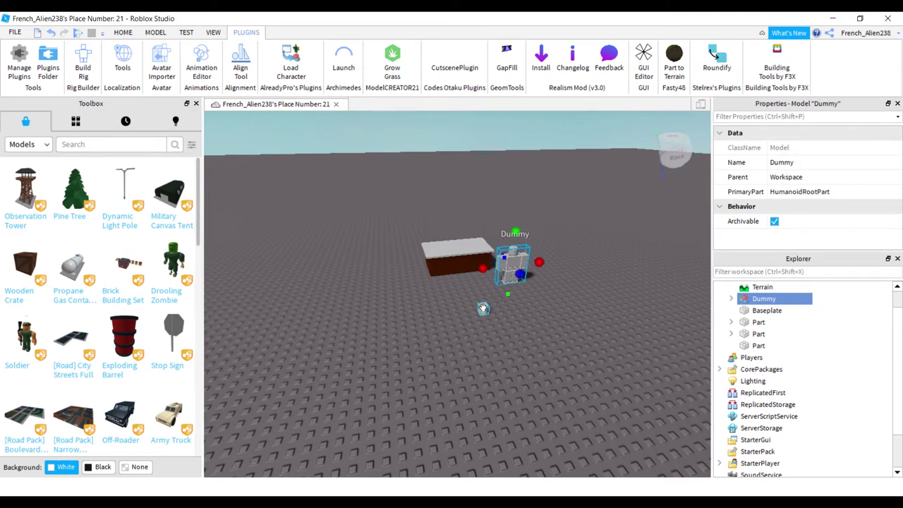
Duplicate the short white cylinder in front of the counter.
click(463, 279)
scroll(460, 297, up, 5)
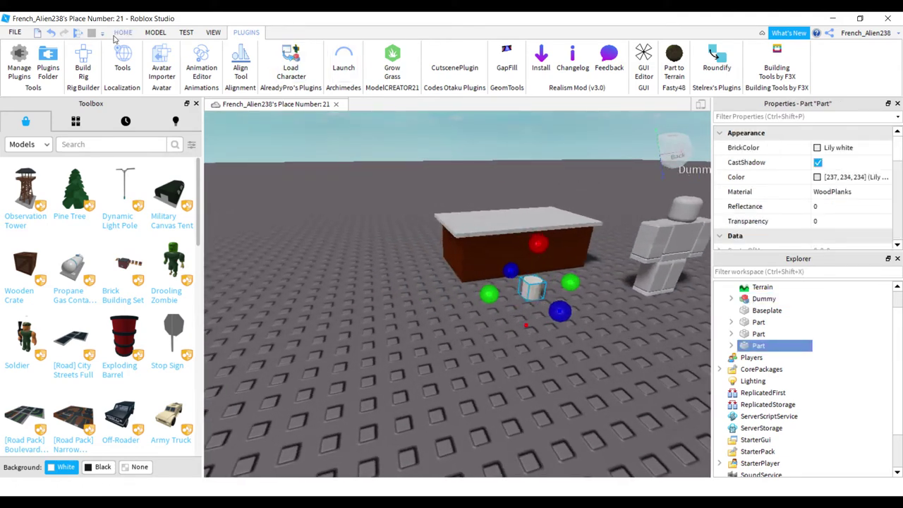
click(123, 33)
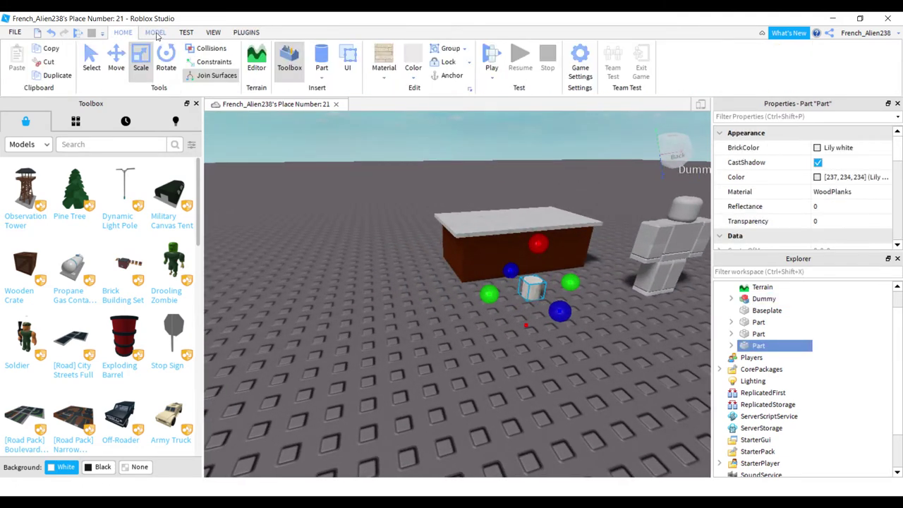
click(116, 56)
right_drag(465, 272, 458, 276)
key(ctrl+d)
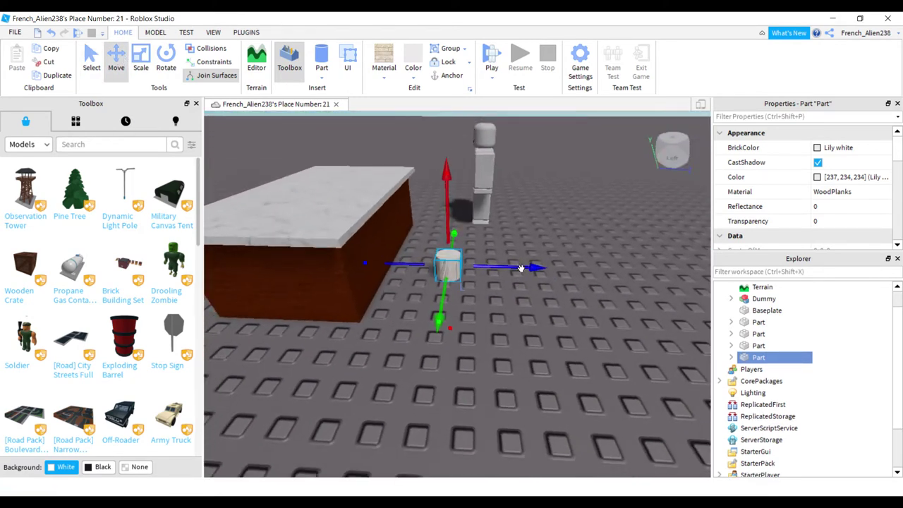
Move the duplicated white cylinder away from the counter, leaving a gap beside the original cylinder.
drag(523, 267, 580, 271)
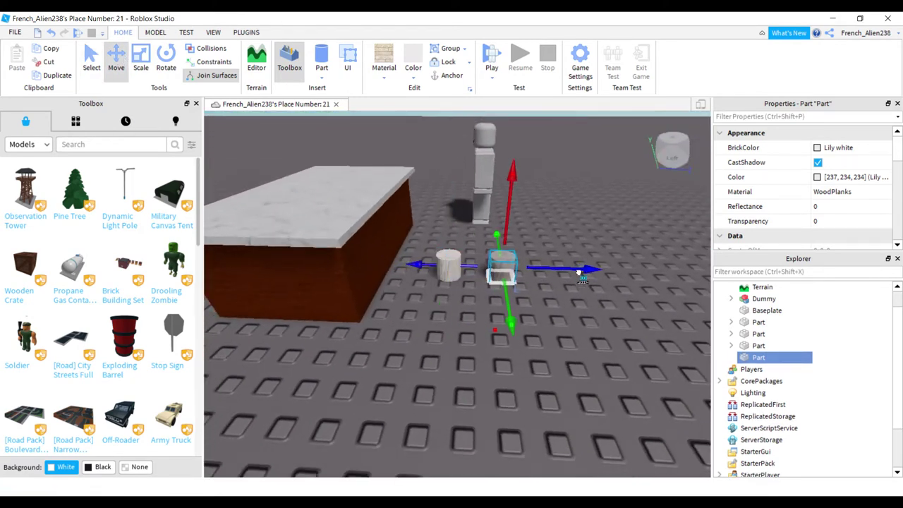
right_drag(521, 340, 521, 340)
drag(545, 274, 556, 265)
right_drag(554, 254, 565, 294)
drag(575, 304, 416, 317)
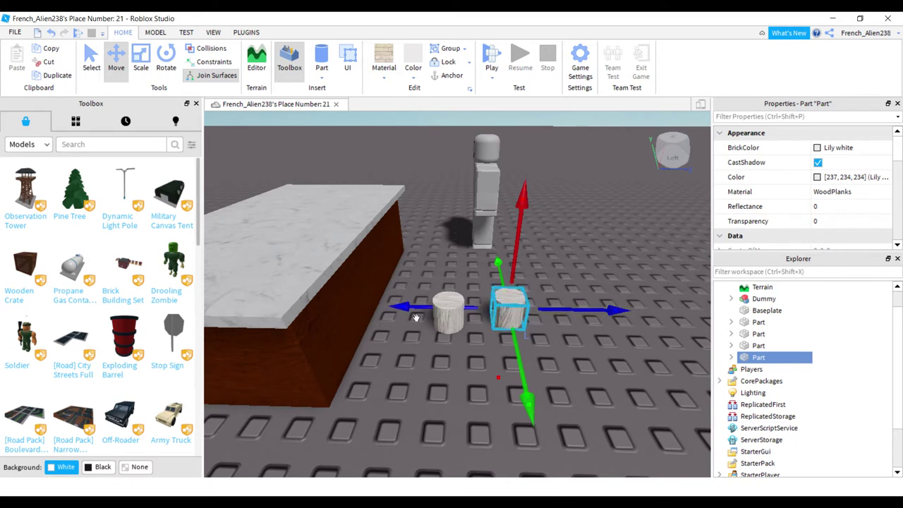
Delete the cylinder nearest the counter and replace it with a duplicate of the outer cylinder moved toward the counter.
click(447, 322)
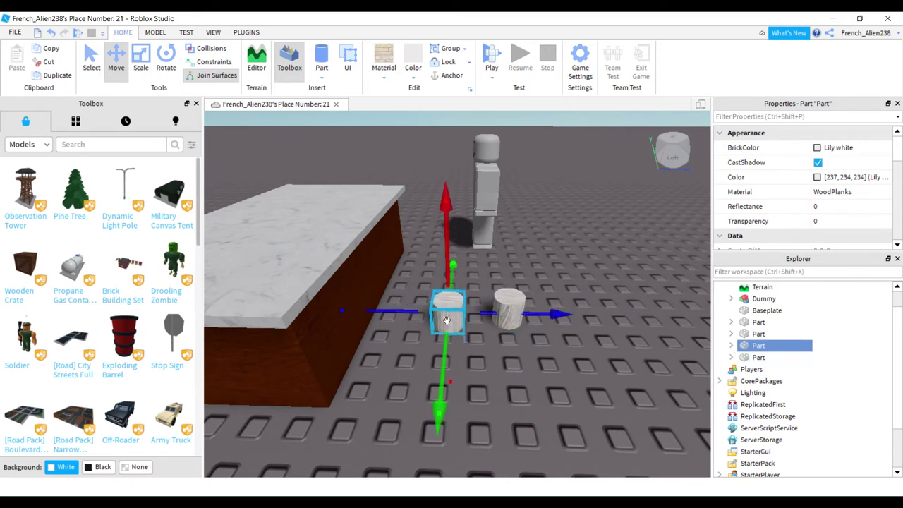
key(Delete)
click(498, 316)
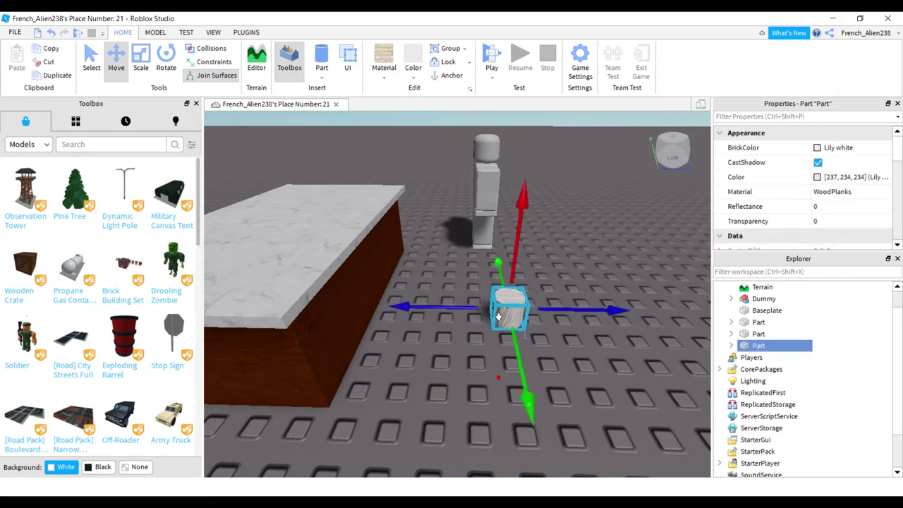
key(ctrl+d)
drag(561, 308, 492, 309)
right_drag(493, 311, 445, 371)
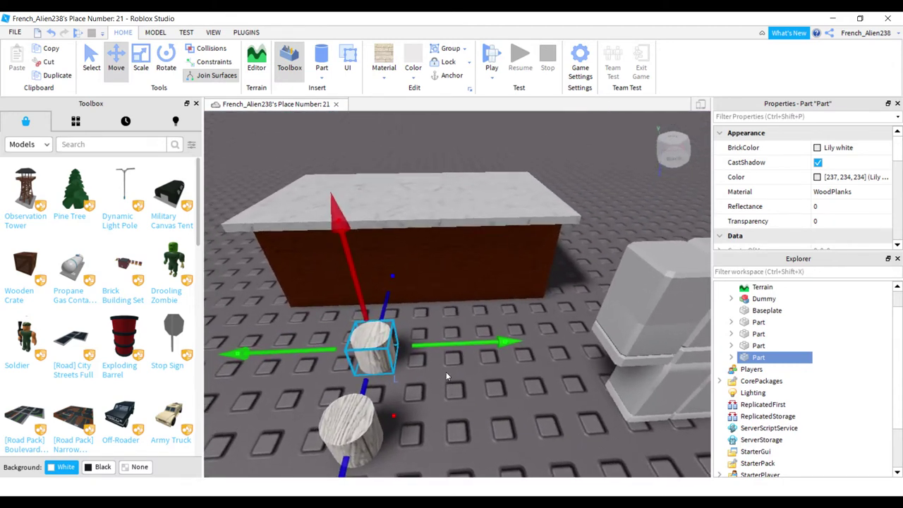
Duplicate the cylinder twice more and space the copies so the four cylinders form a square of legs.
key(ctrl+d)
drag(483, 339, 559, 330)
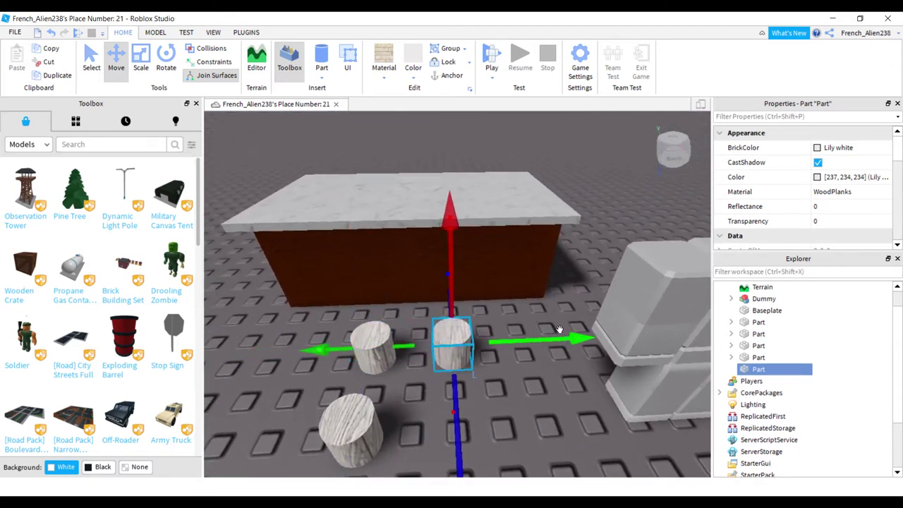
key(ctrl+d)
right_drag(459, 427, 458, 426)
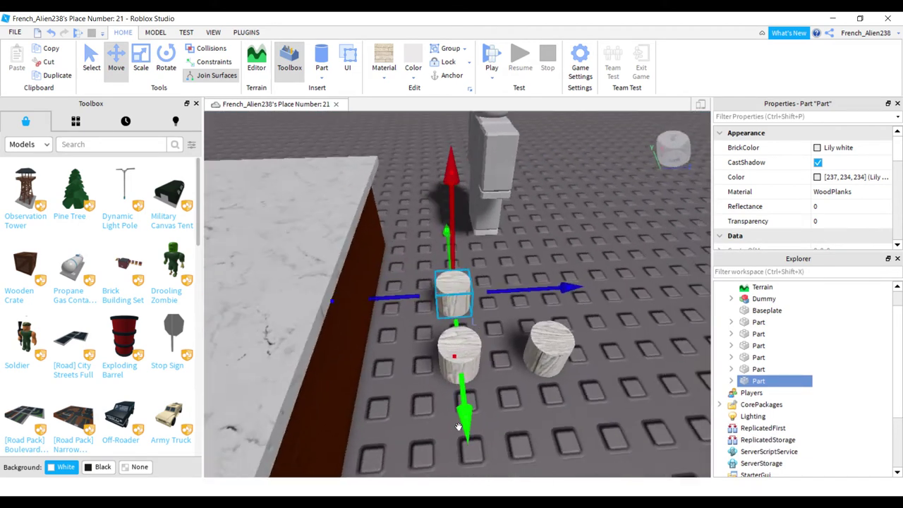
drag(528, 281, 569, 280)
Move the Dummy rig farther away from the four cylinders and deselect it.
drag(501, 165, 574, 169)
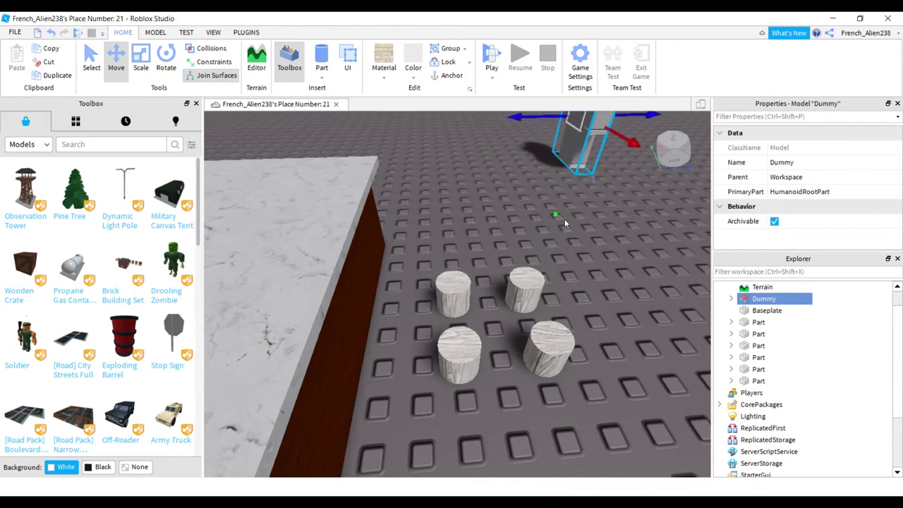
scroll(523, 268, down, 5)
right_drag(523, 268, 503, 273)
click(504, 273)
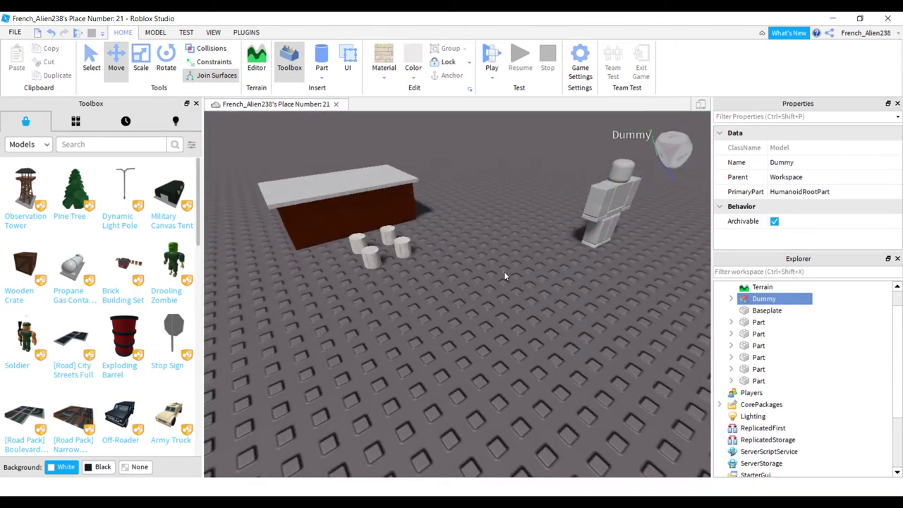
click(504, 275)
scroll(460, 201, up, 5)
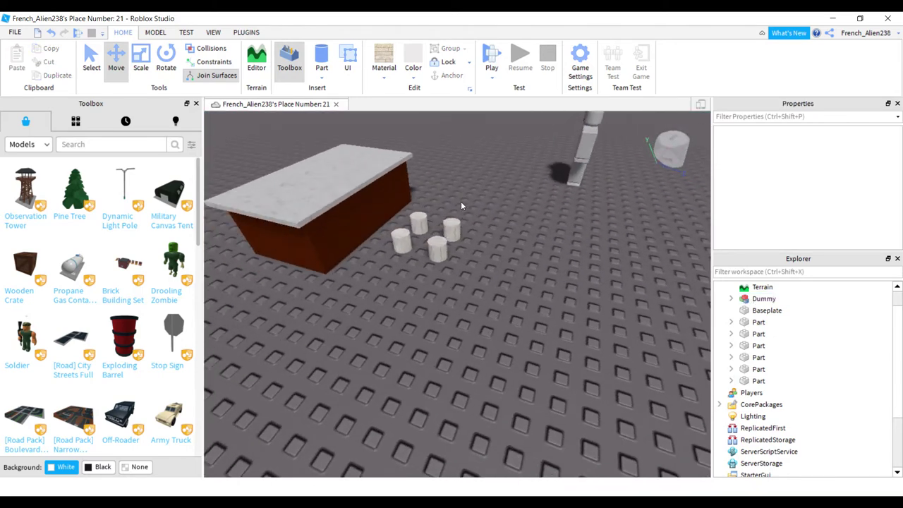
Set the material for new parts to Fabric and their color to Black with nothing selected.
click(385, 69)
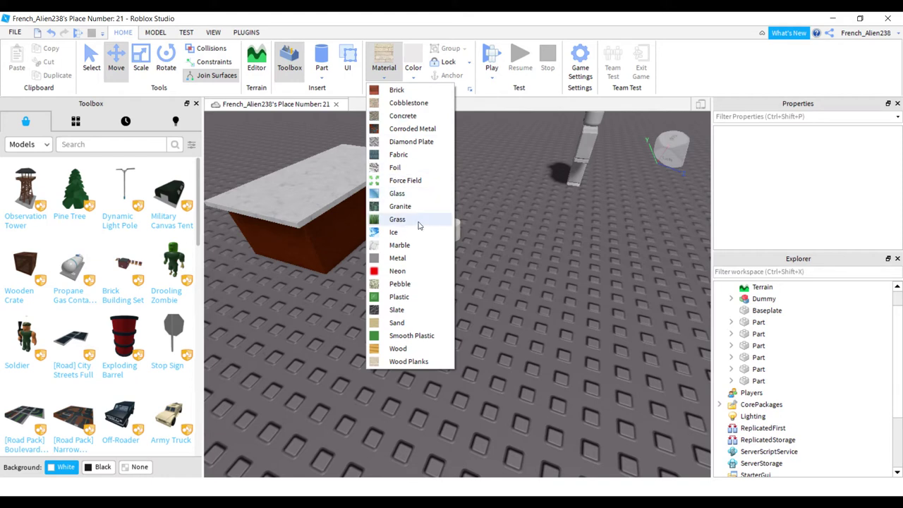
click(411, 142)
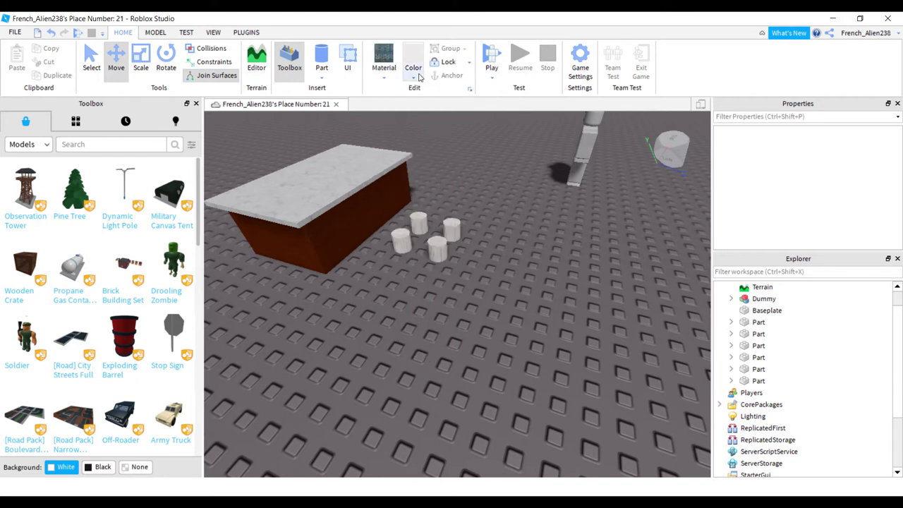
click(419, 76)
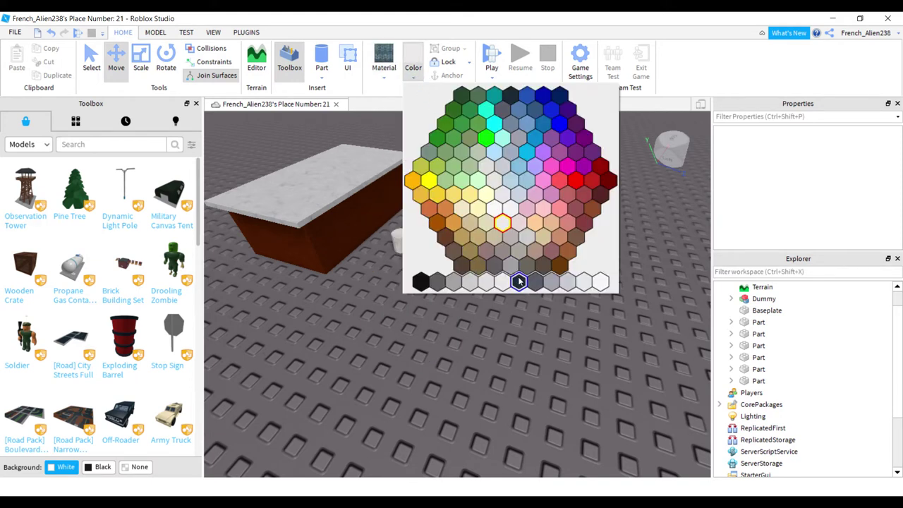
click(518, 281)
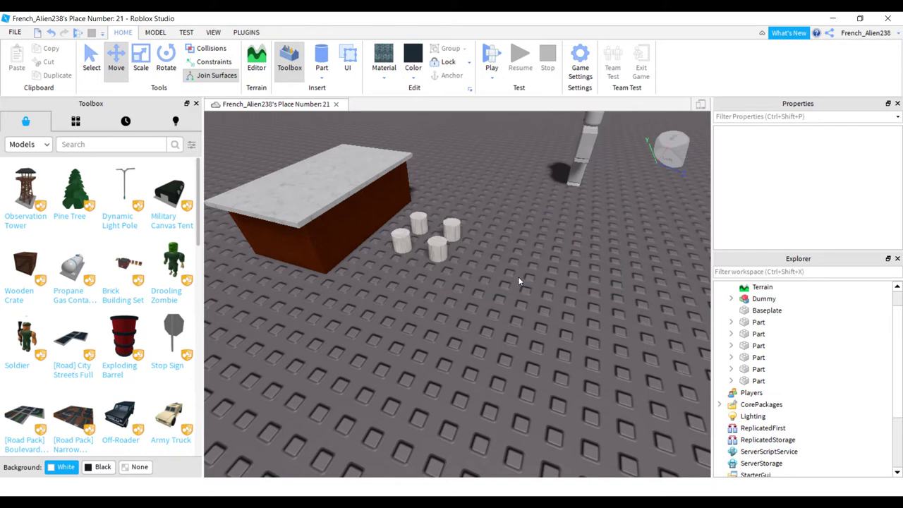
scroll(769, 300, up, 2)
Insert a Seat object into the Workspace.
click(782, 289)
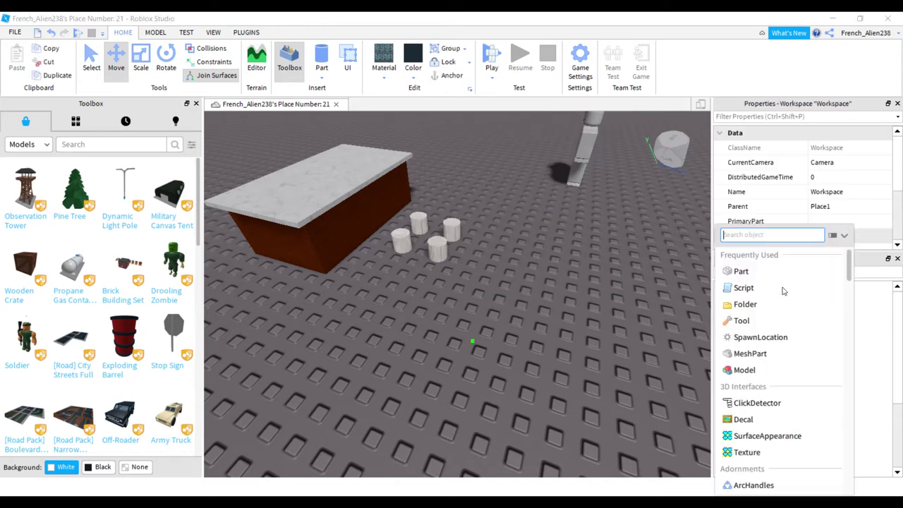
text(se)
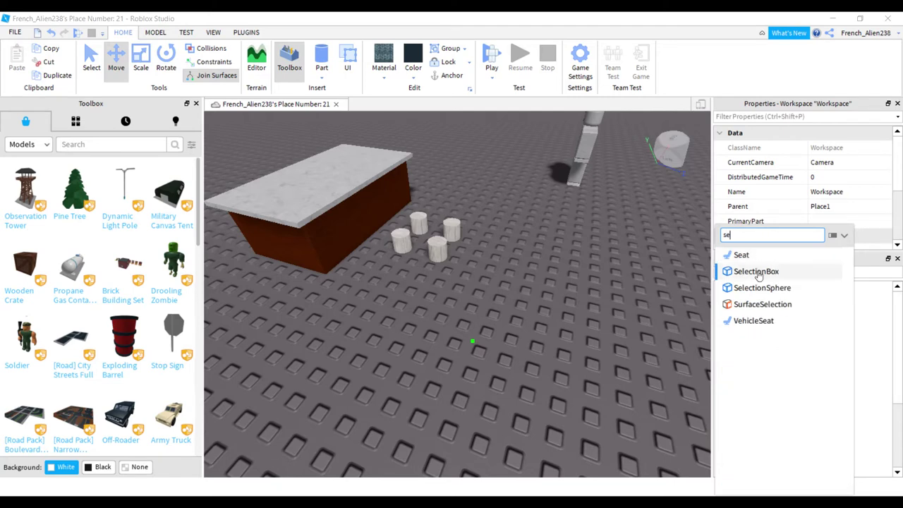
click(747, 254)
click(758, 322)
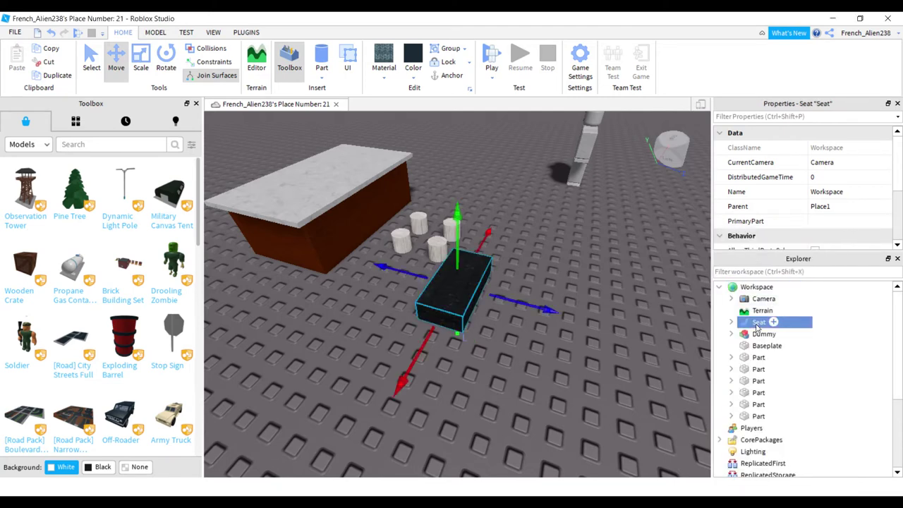
click(695, 315)
Place the black seat on top of the four cylinder legs and rotate it a half turn.
drag(466, 288, 445, 219)
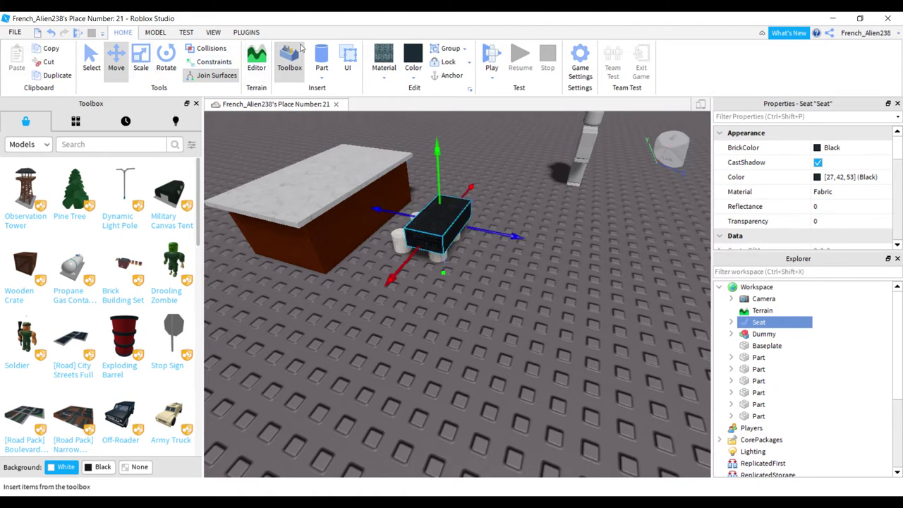
key(ctrl+r)
key(ctrl+r)
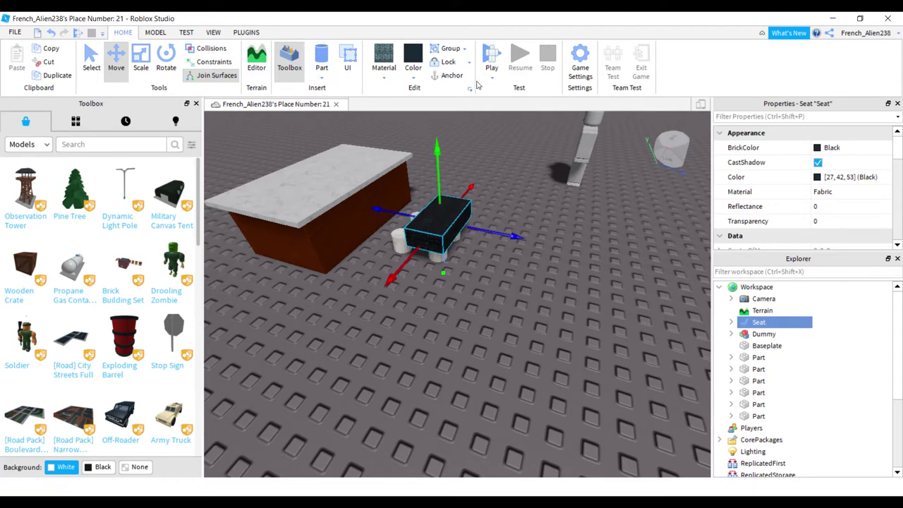
click(486, 121)
Playtest the place by walking the avatar onto the seat to check its sitting direction, and stop the test.
click(74, 31)
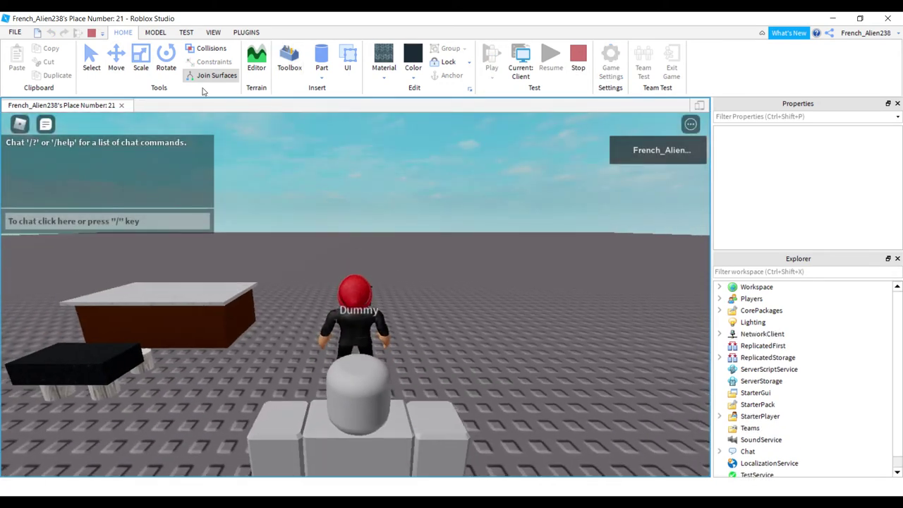
key(a)
right_drag(350, 303, 345, 287)
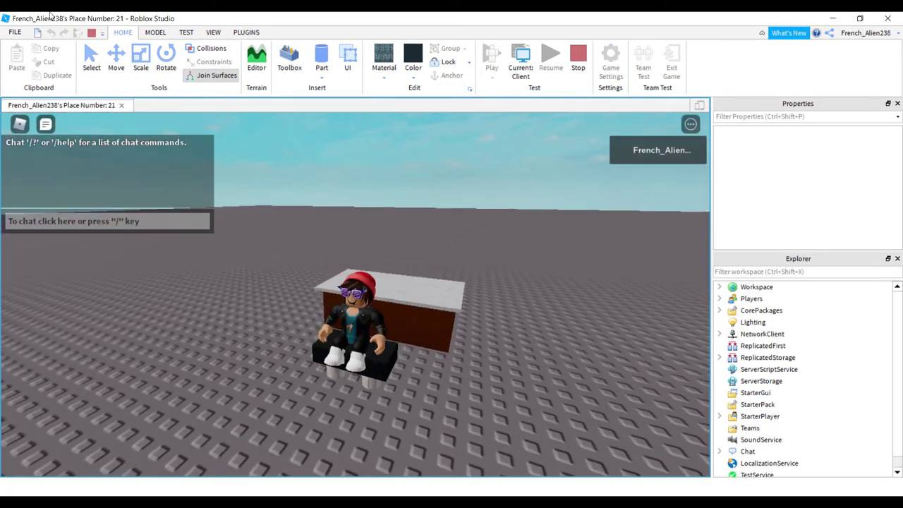
click(92, 34)
Rotate the seat a half turn and shift it slightly toward the counter over its legs.
click(447, 221)
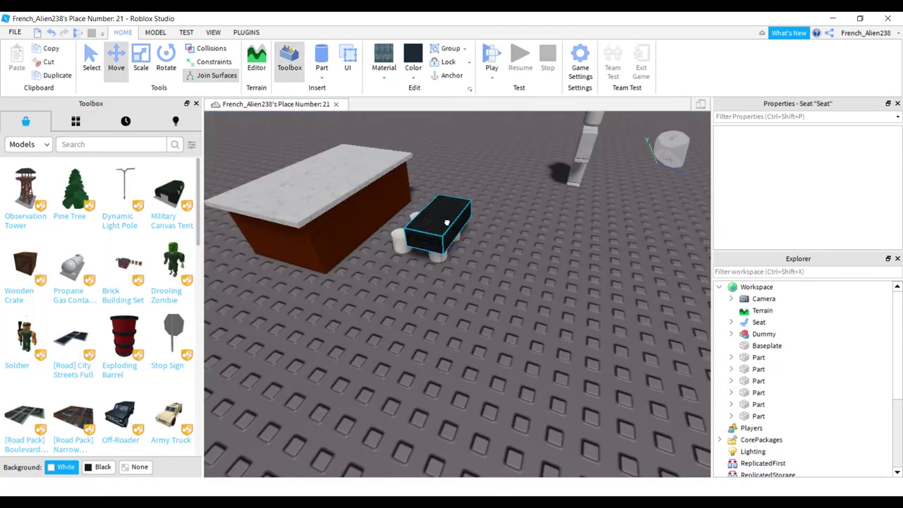
key(ctrl+r)
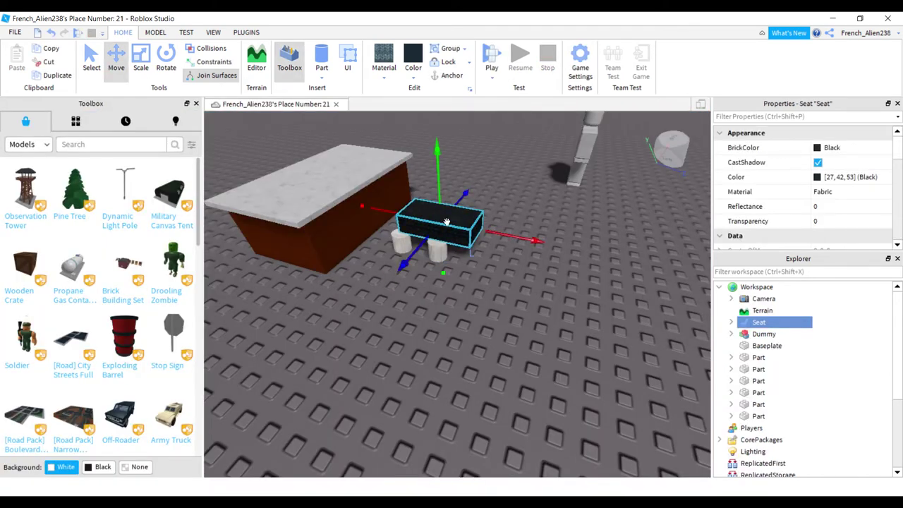
key(ctrl+r)
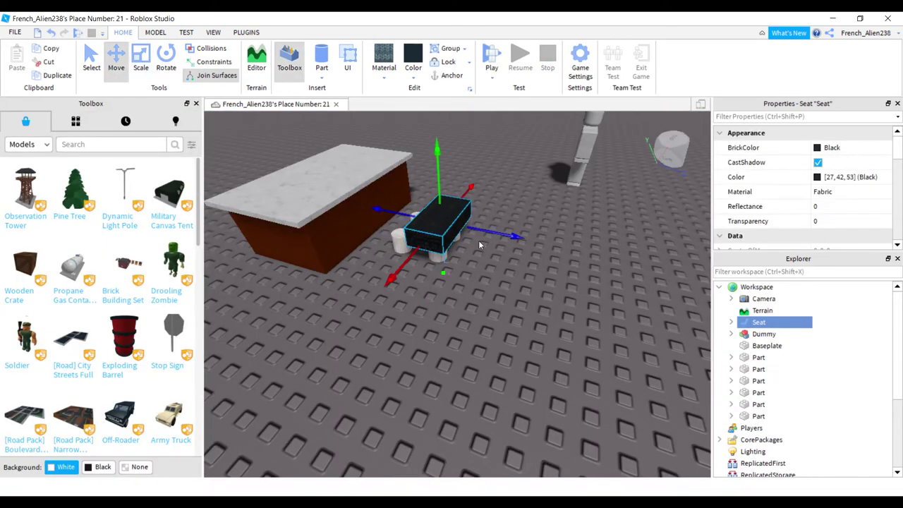
drag(510, 225, 495, 232)
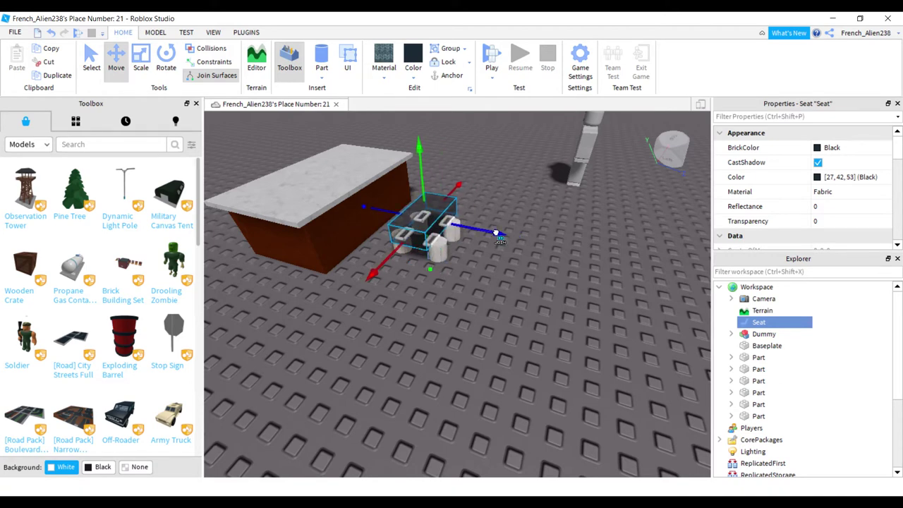
right_drag(455, 242, 504, 243)
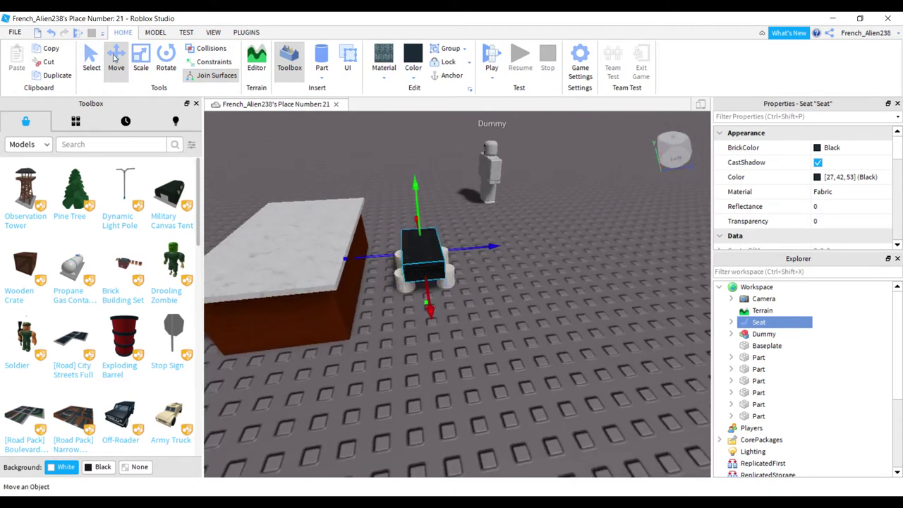
Scale the seat down to a thin slab and adjust its width toward the counter to cover the legs.
click(140, 57)
drag(416, 196, 413, 220)
drag(369, 256, 359, 264)
right_drag(359, 264, 360, 275)
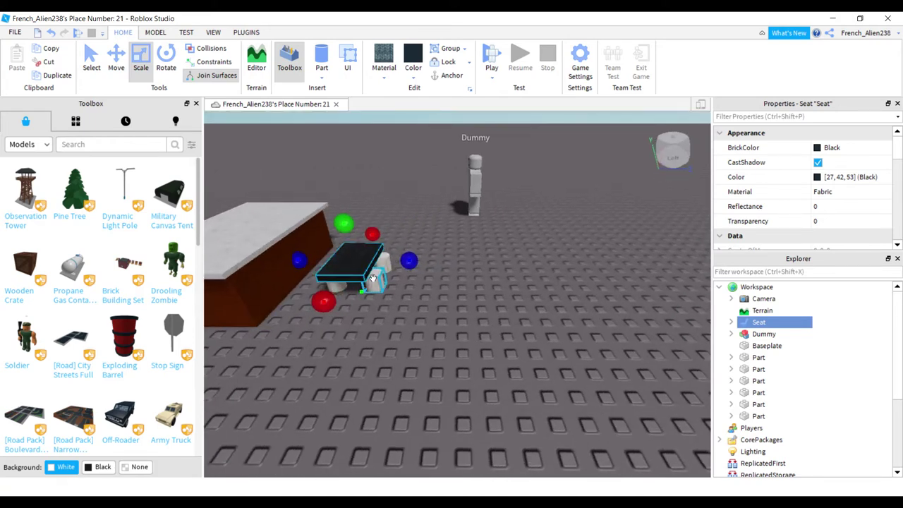
Set the material for new parts to Wood Planks and apply the color Pearl with an outer seat leg selected.
click(379, 362)
click(384, 69)
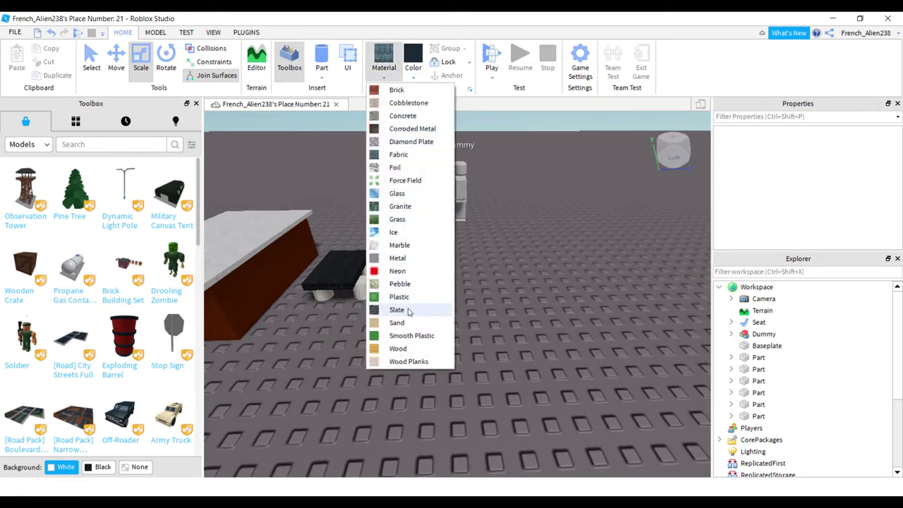
click(408, 361)
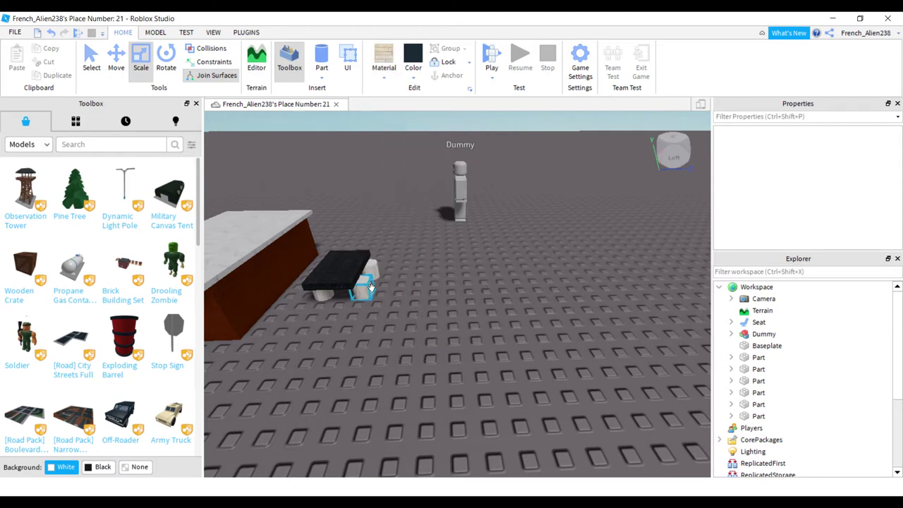
click(370, 287)
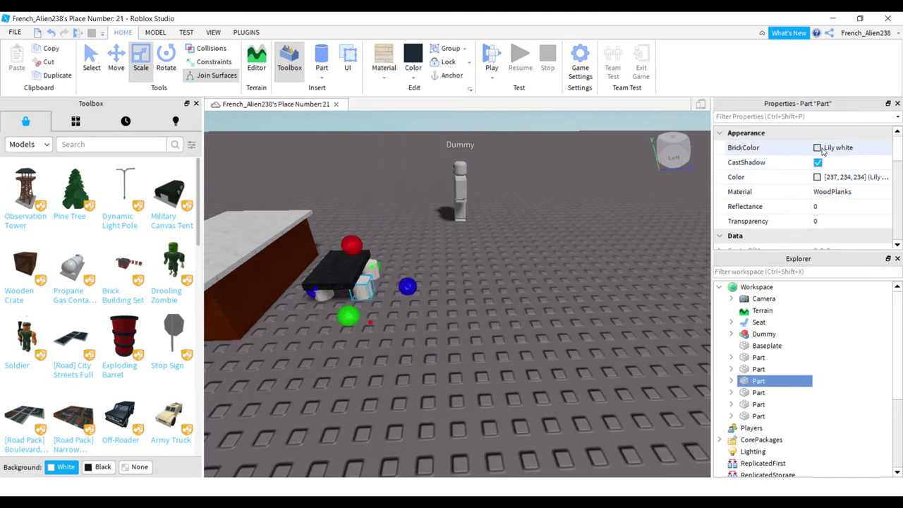
click(412, 76)
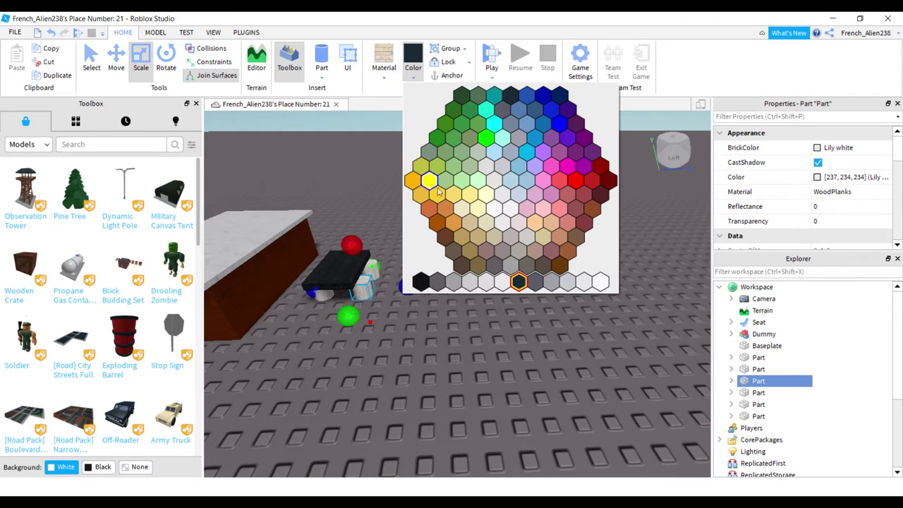
click(501, 196)
click(465, 255)
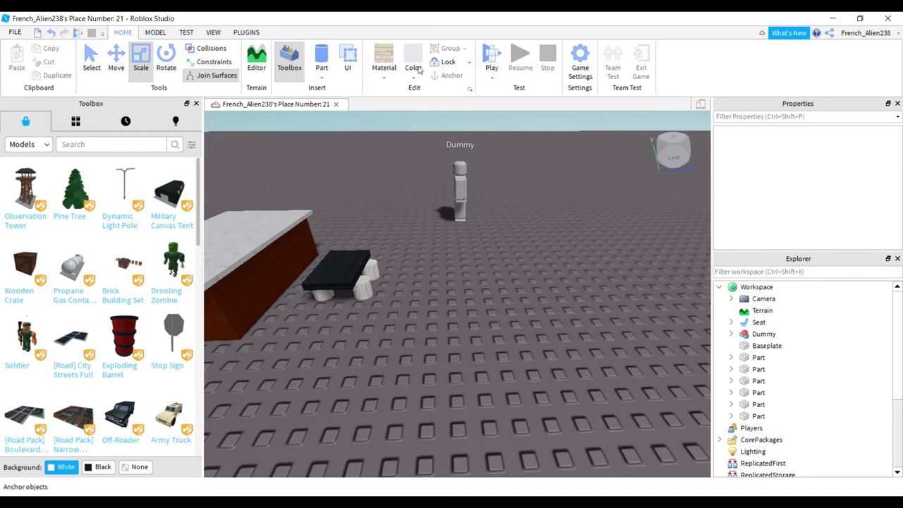
Insert a new cylinder and place it along the seat's edge facing away from the counter.
click(321, 56)
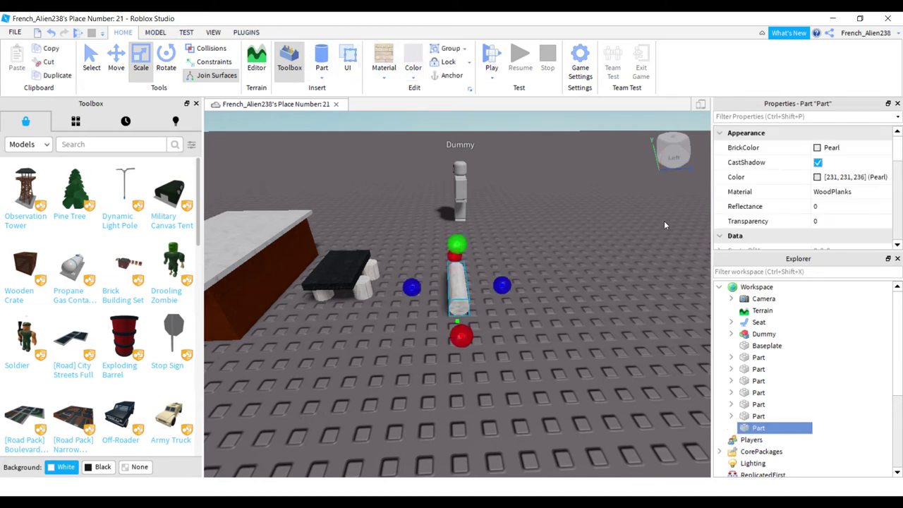
drag(455, 280, 366, 263)
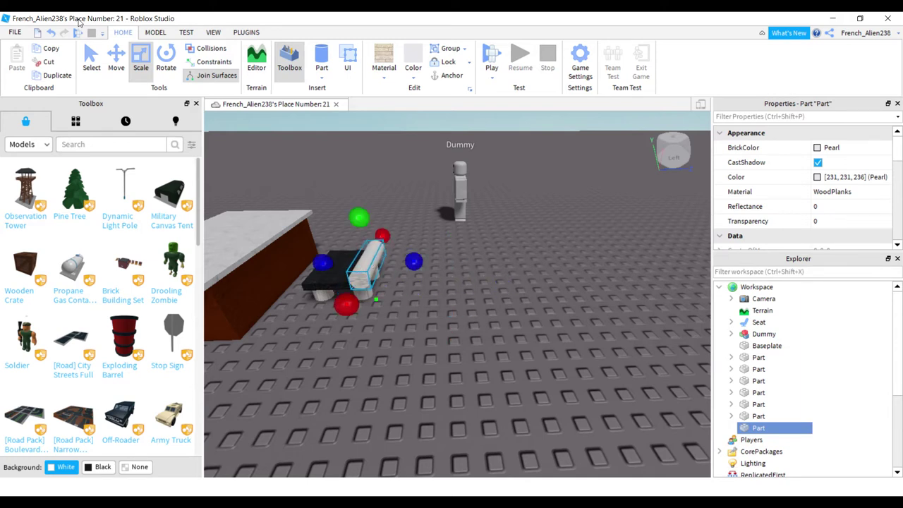
click(155, 31)
click(116, 33)
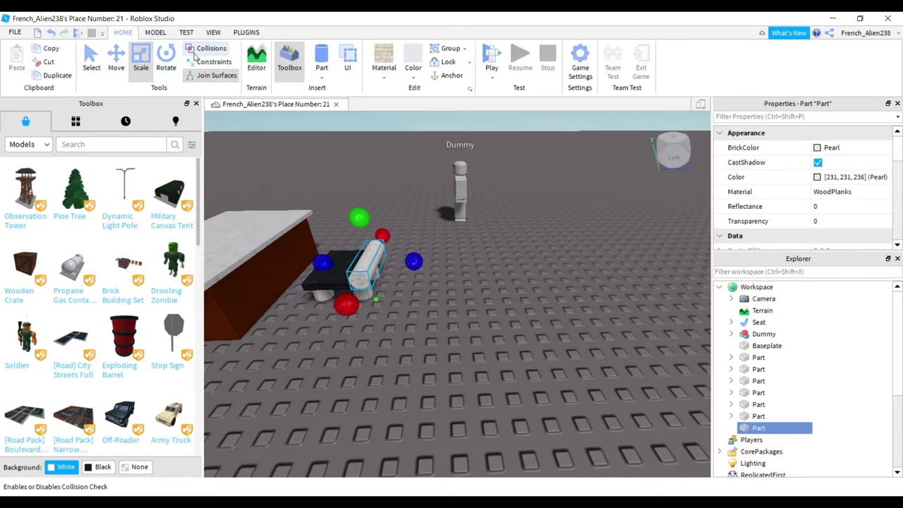
Rotate the new cylinder a quarter turn and shift it along the seat's edge facing away from the counter.
key(ctrl+r)
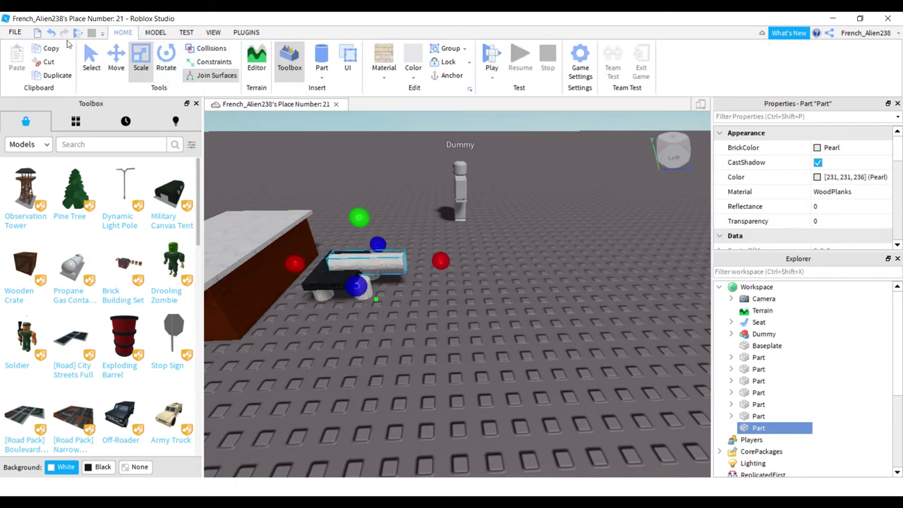
click(117, 62)
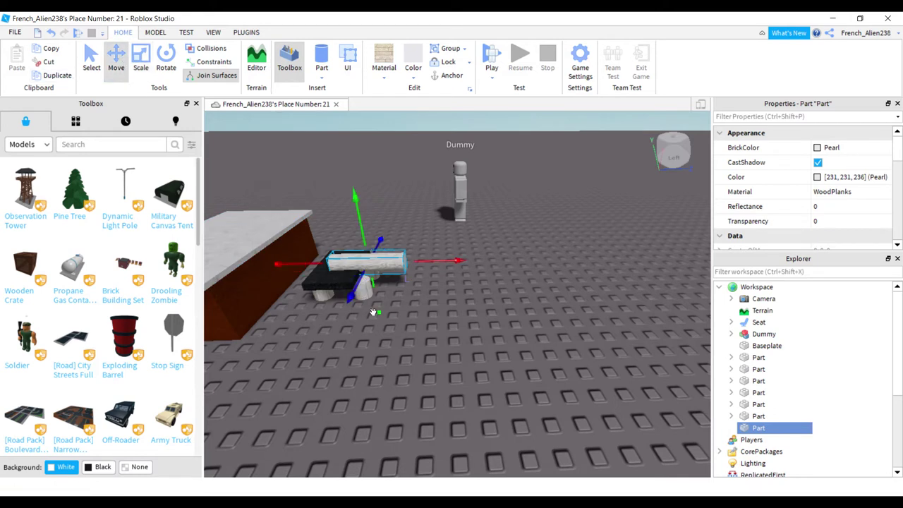
mouse_move(349, 295)
mouse_down()
mouse_move(325, 306)
mouse_move(342, 305)
mouse_up()
Tilt the cylinder with the Transform tool until it stands upright beside the seat.
click(155, 33)
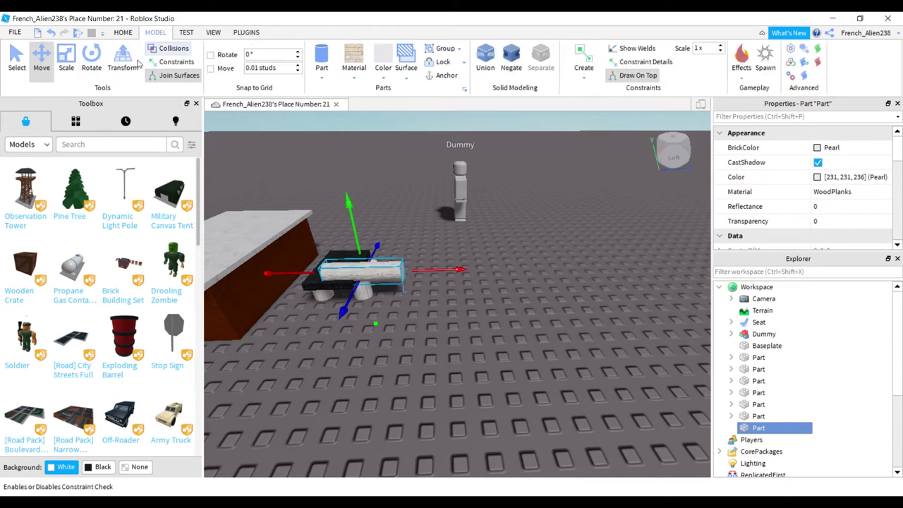
click(123, 62)
drag(412, 254, 382, 235)
click(41, 57)
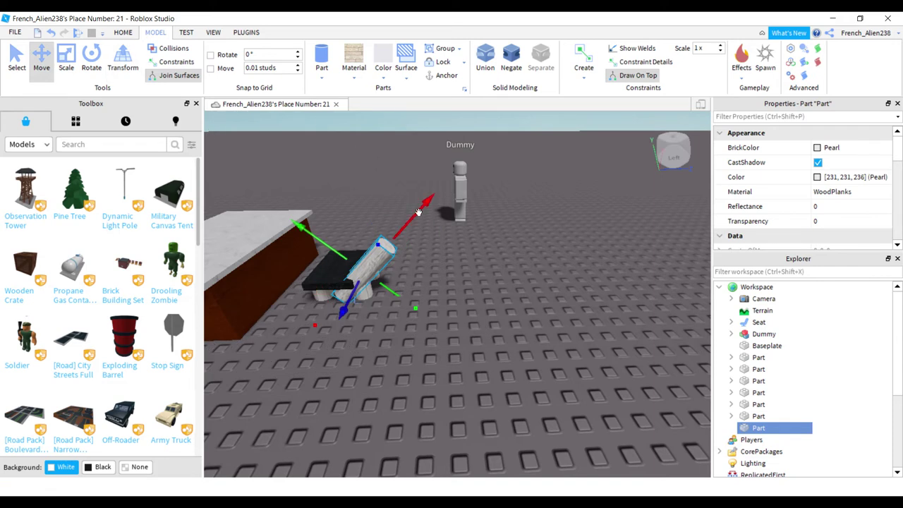
click(91, 60)
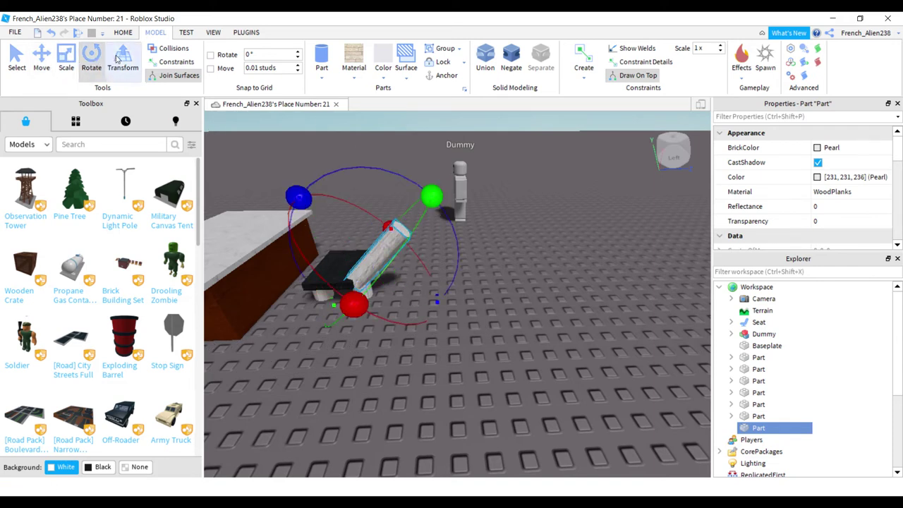
click(123, 57)
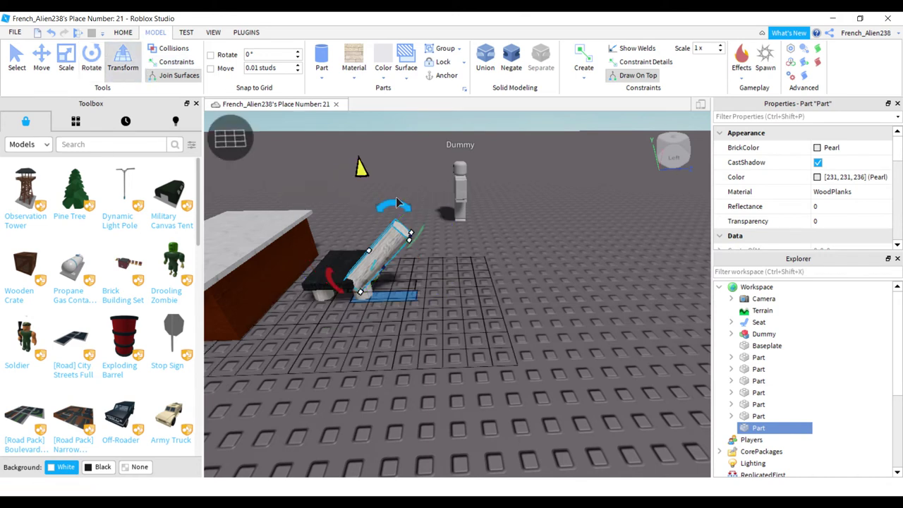
drag(395, 203, 337, 197)
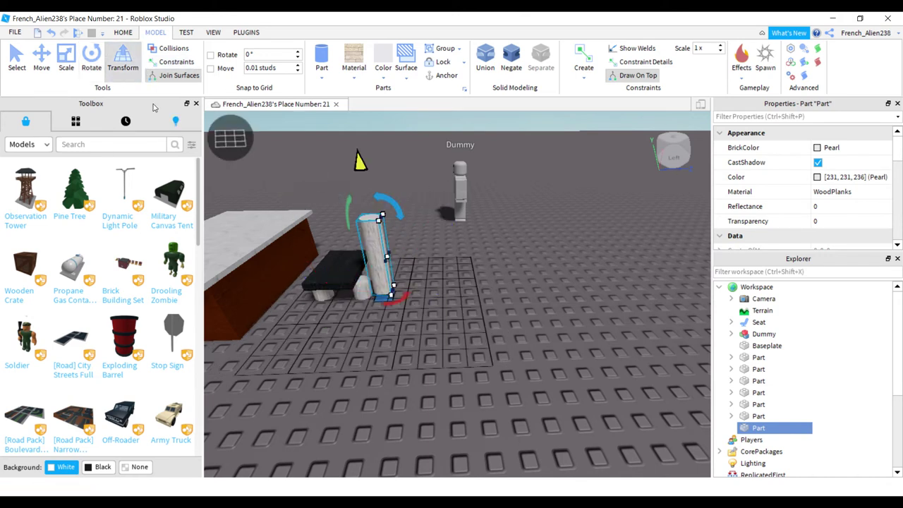
Move the upright cylinder over one of the outer seat legs to form a backrest post.
click(40, 60)
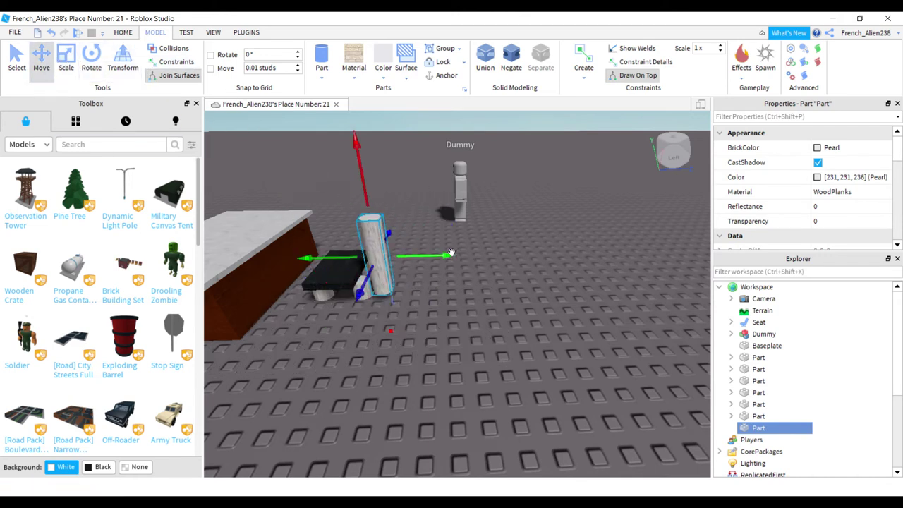
drag(450, 253, 428, 256)
right_drag(411, 315, 411, 314)
key(a)
key(d)
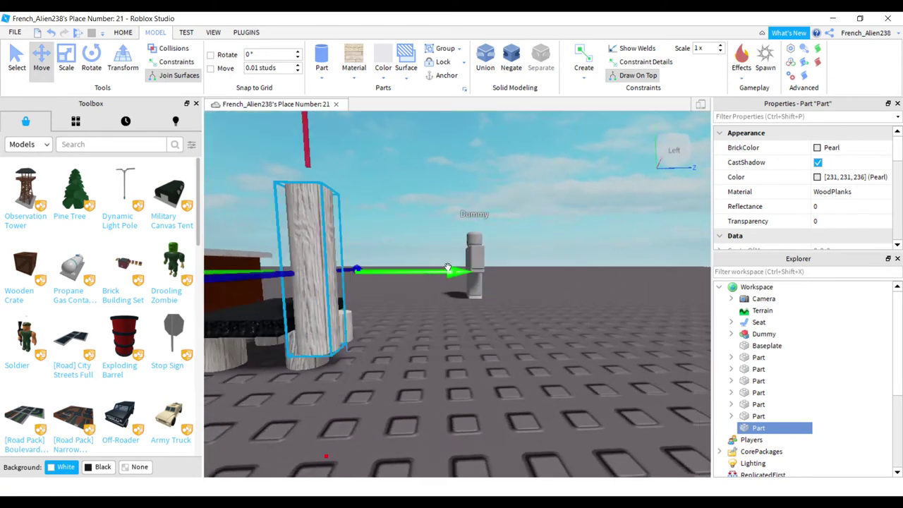
mouse_move(447, 268)
mouse_down()
mouse_move(454, 272)
mouse_move(437, 264)
mouse_up()
right_drag(477, 259, 477, 259)
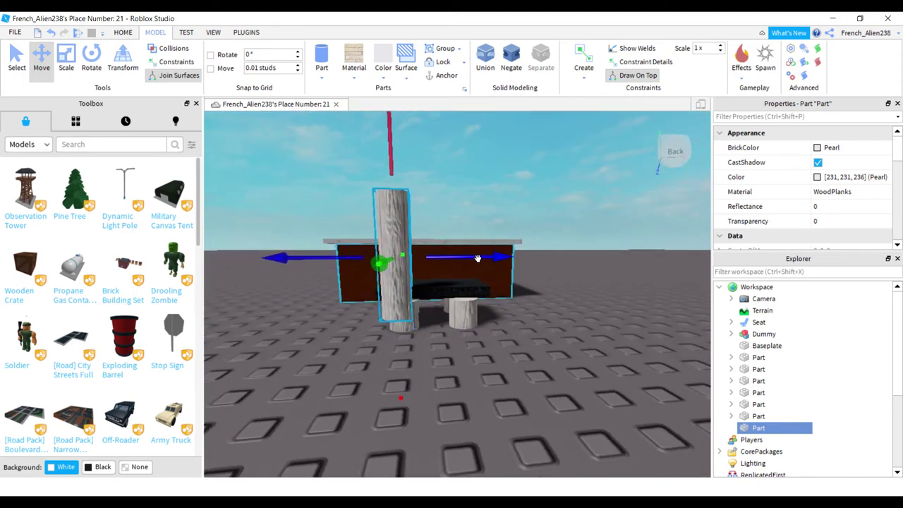
drag(478, 258, 486, 258)
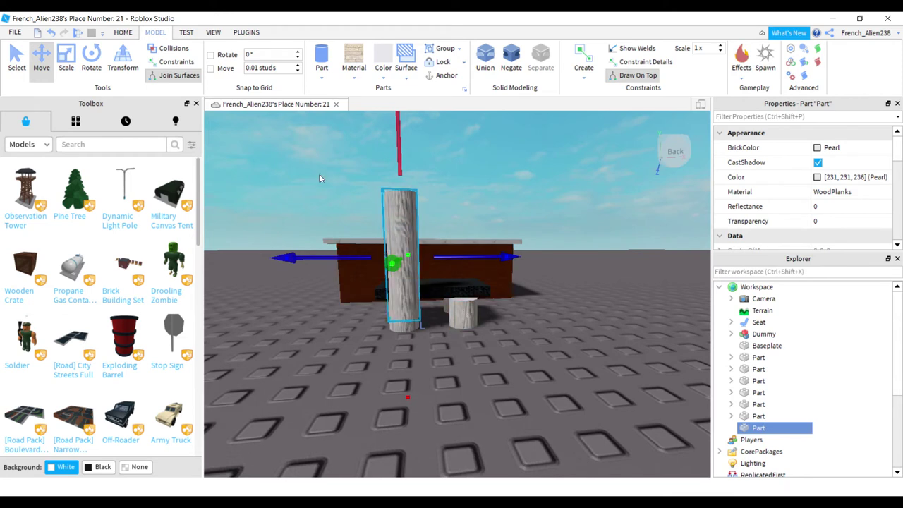
Duplicate the backrest post and move the copy across to the seat's other outer leg.
key(ctrl+d)
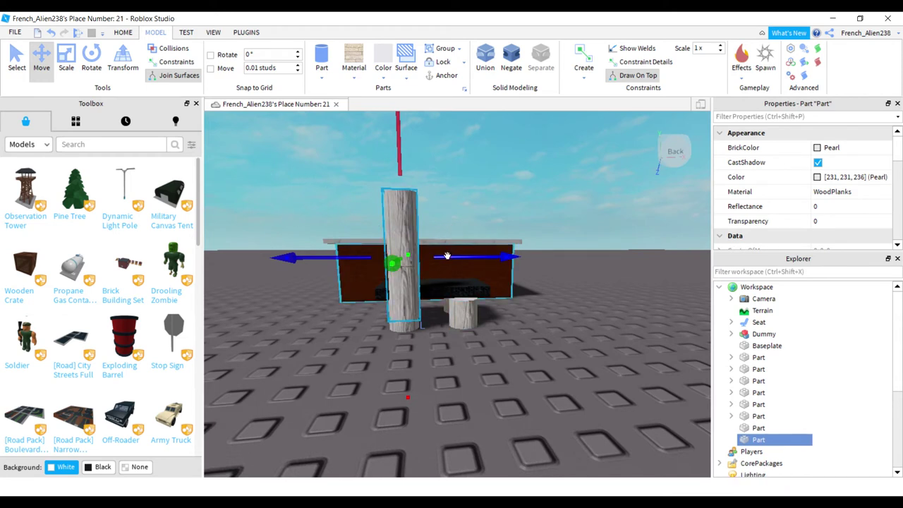
drag(446, 255, 509, 266)
right_drag(473, 353, 484, 319)
right_drag(522, 257, 575, 254)
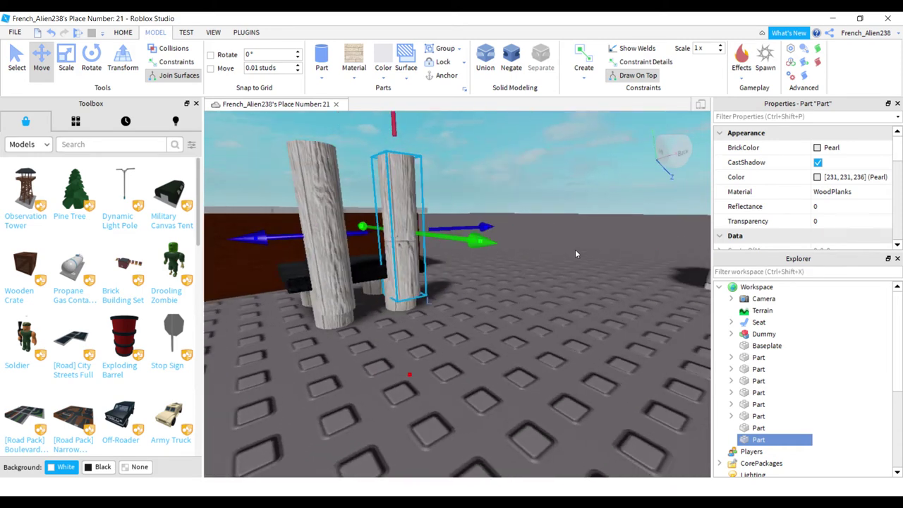
Fine-tune the copied post's position so it lines up with the seat leg beneath it.
drag(465, 238, 487, 227)
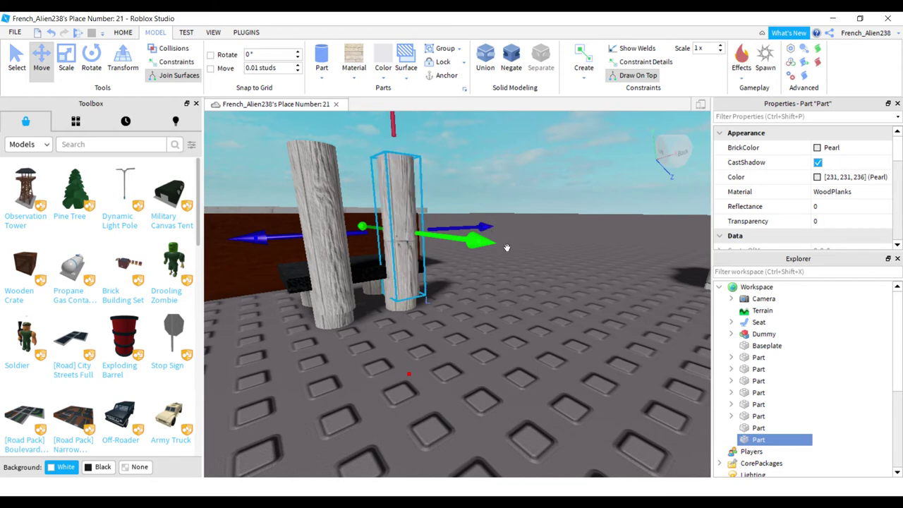
right_drag(506, 247, 499, 256)
drag(497, 204, 497, 205)
click(467, 308)
right_drag(467, 307, 467, 308)
click(404, 280)
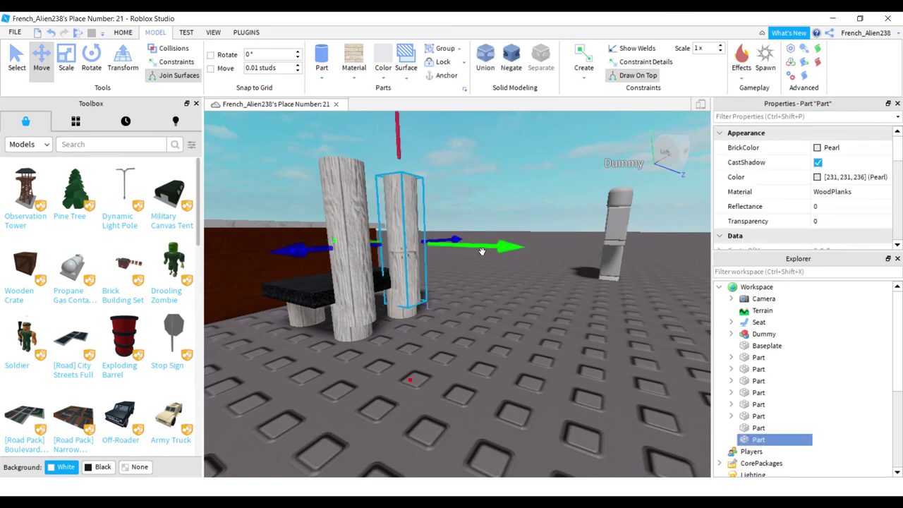
drag(482, 252, 477, 251)
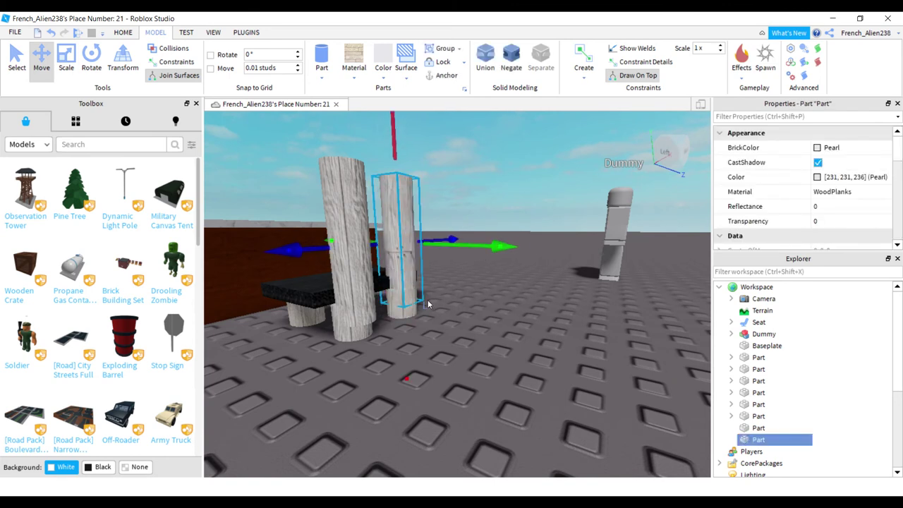
drag(402, 242, 308, 257)
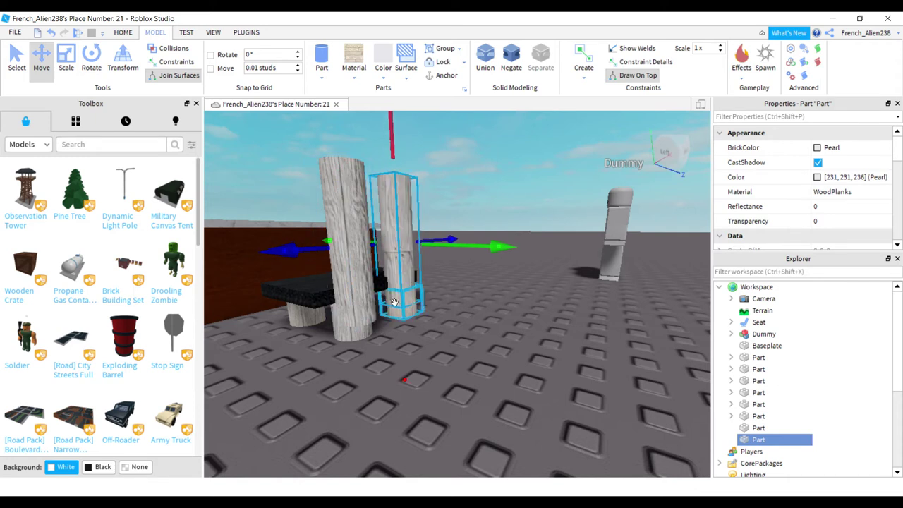
drag(458, 250, 460, 252)
Delete the original backrest post, leaving the aligned copy in place.
click(451, 318)
right_click(452, 318)
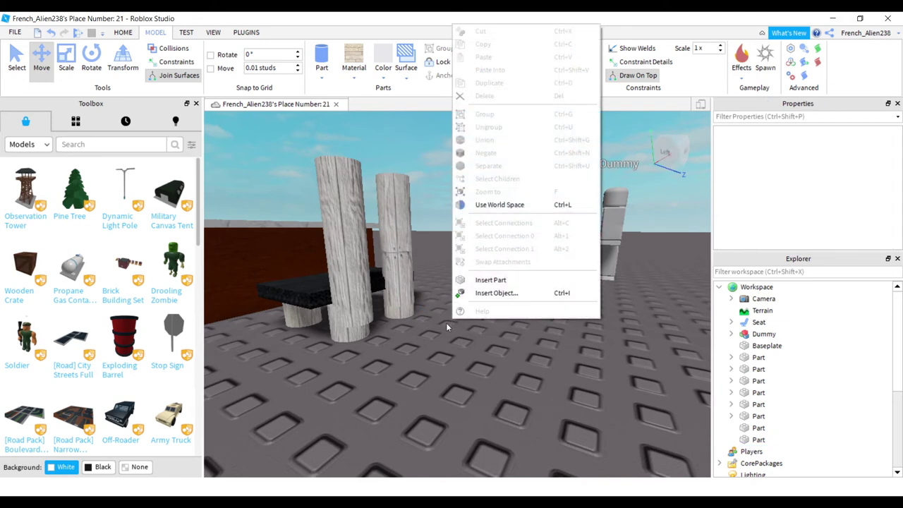
click(413, 340)
click(356, 301)
key(Delete)
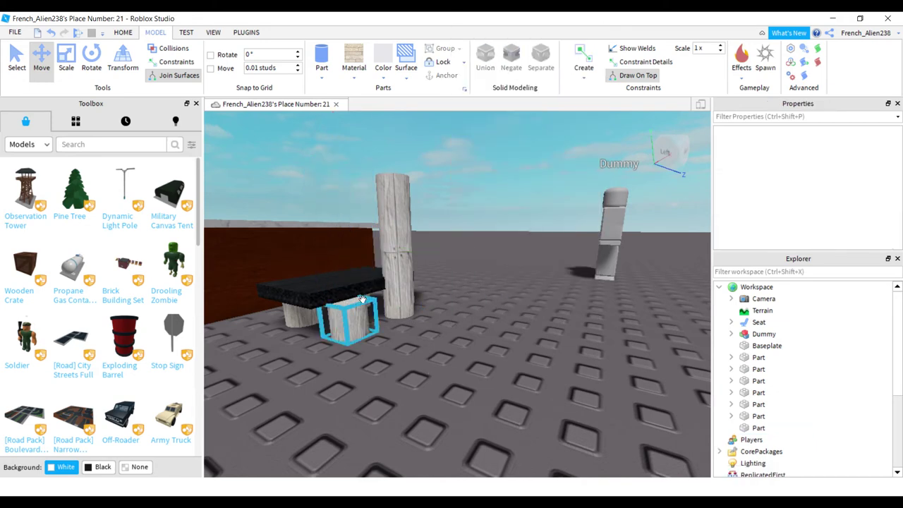
Duplicate the remaining post and move the copy sideways over the bare outer leg.
click(393, 261)
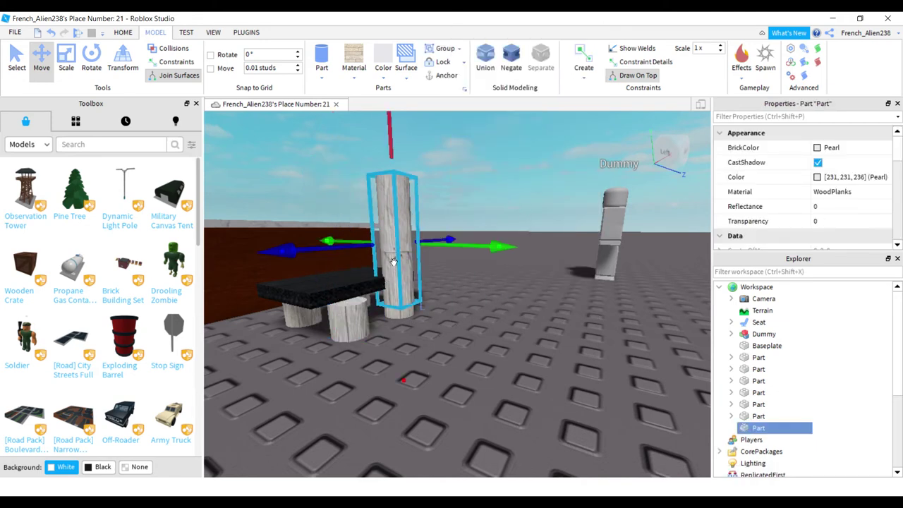
drag(288, 251, 226, 291)
scroll(259, 289, down, 3)
drag(335, 278, 335, 317)
right_click(392, 361)
click(328, 383)
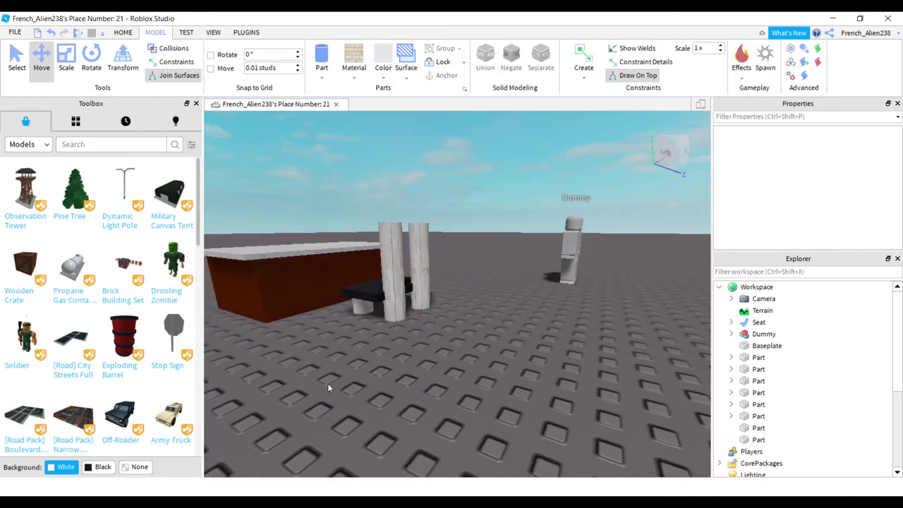
Insert a new cylinder and center it horizontally across the tops of both backrest posts.
right_drag(328, 383, 329, 383)
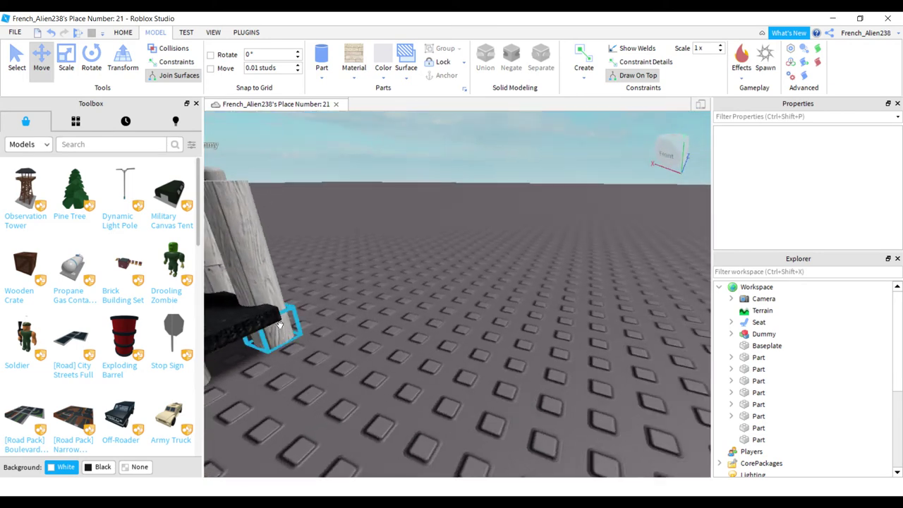
right_drag(366, 347, 366, 348)
key(a)
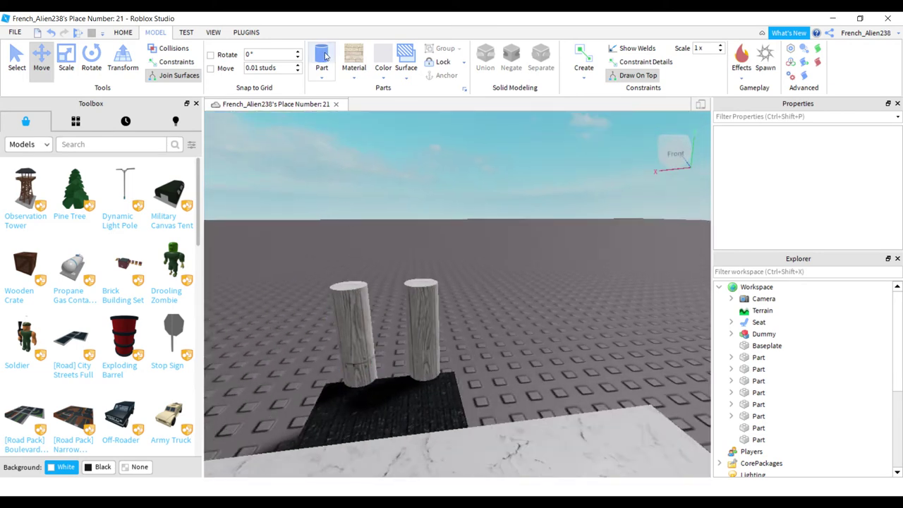
click(321, 57)
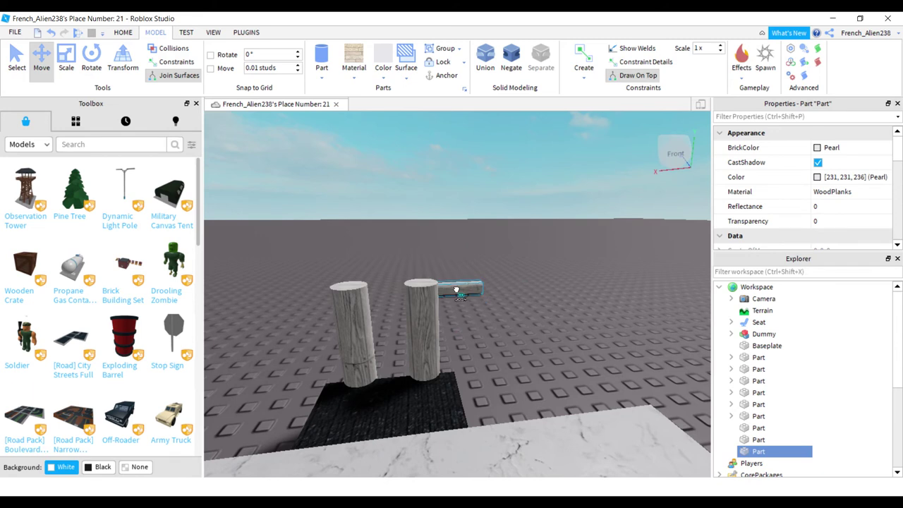
drag(456, 290, 363, 289)
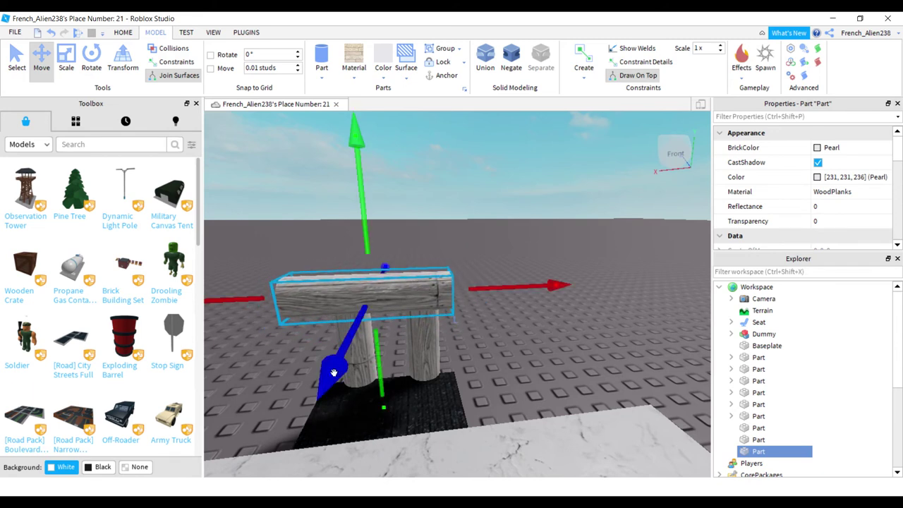
drag(334, 372, 349, 329)
drag(489, 283, 499, 283)
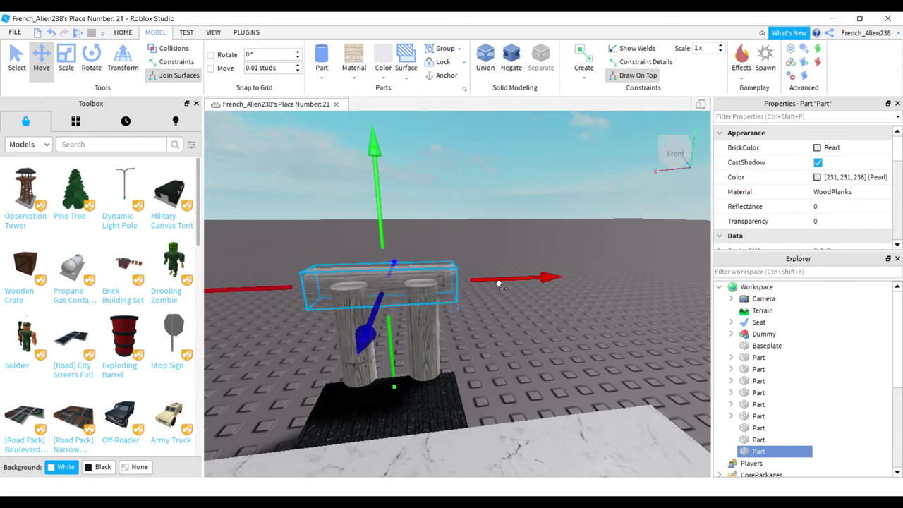
click(510, 330)
Duplicate the top rail, rotate it a quarter turn, and place it as an armrest above the seat's side, reaching toward the counter.
right_drag(510, 329, 501, 332)
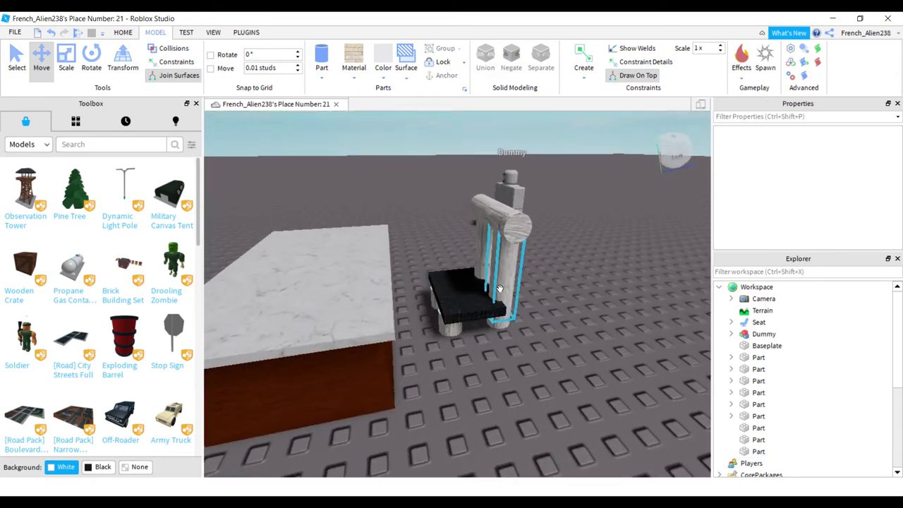
click(501, 224)
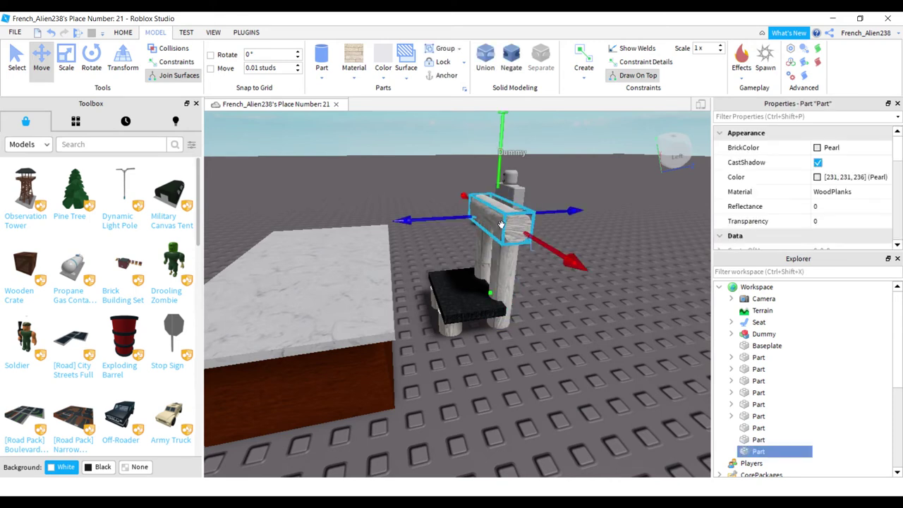
key(ctrl+d)
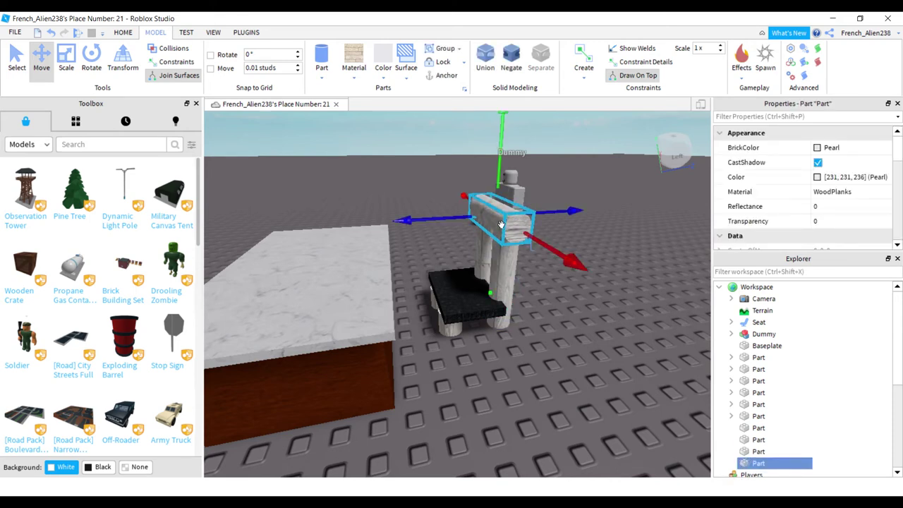
key(ctrl+r)
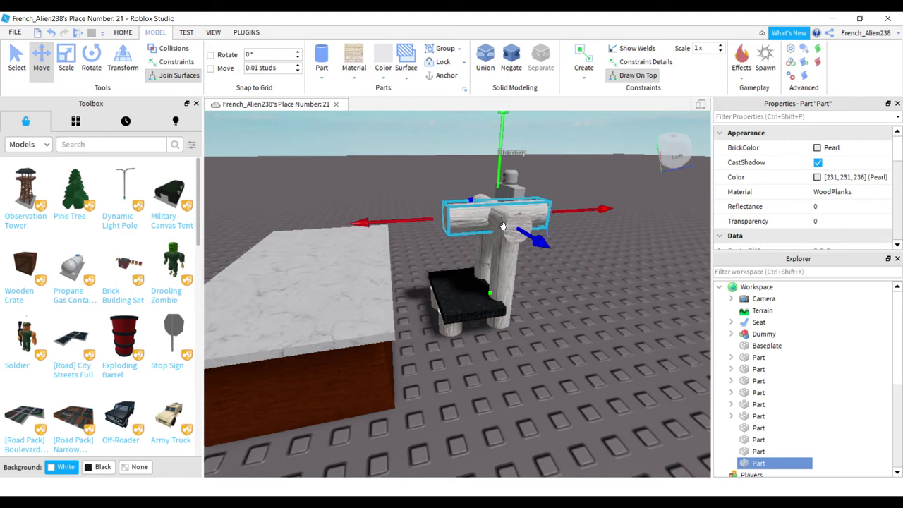
drag(497, 154, 467, 406)
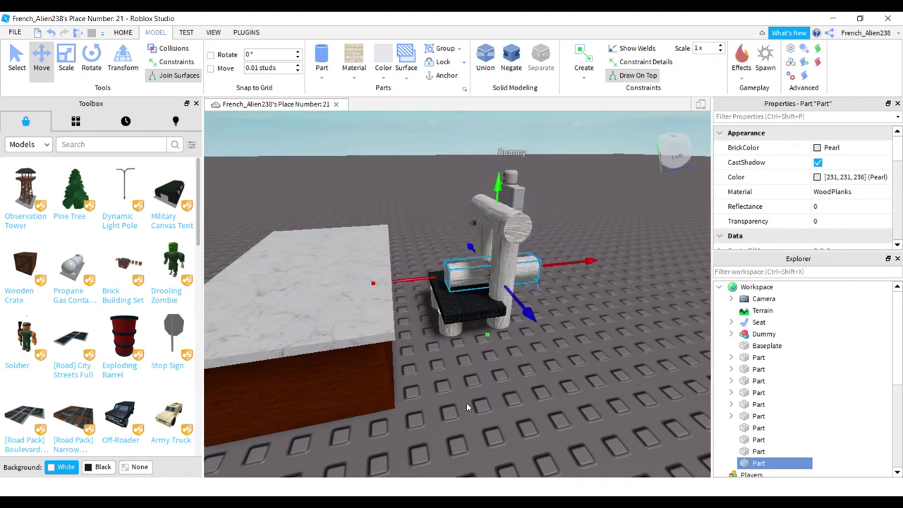
drag(522, 326, 541, 333)
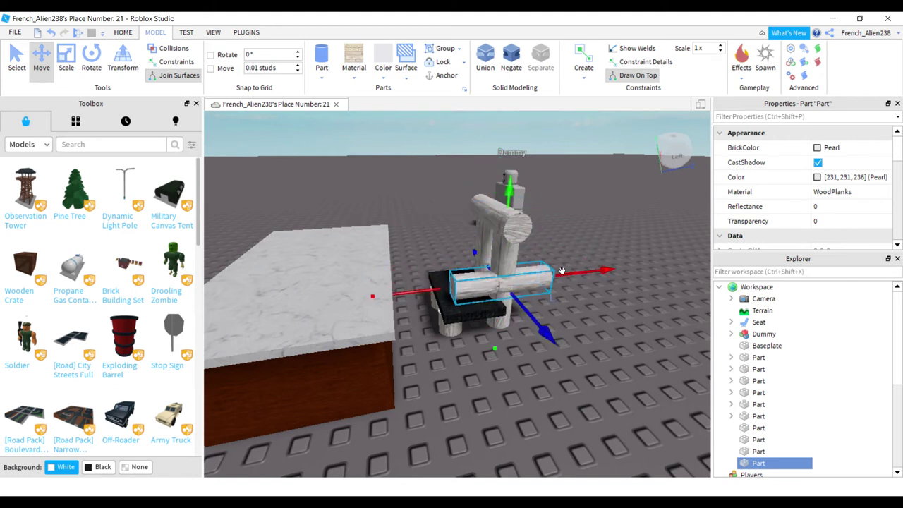
drag(566, 273, 513, 311)
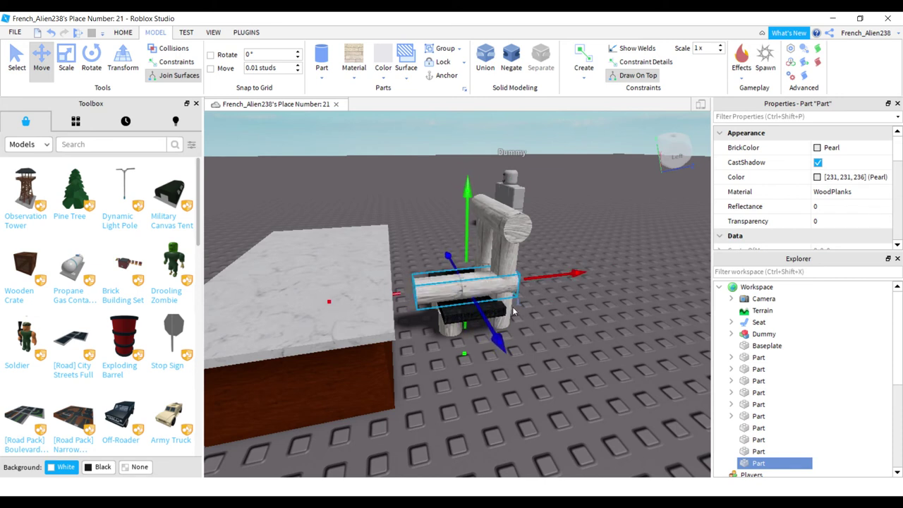
Shift the armrest cylinder slightly outward to sit along the seat's side edge.
click(503, 307)
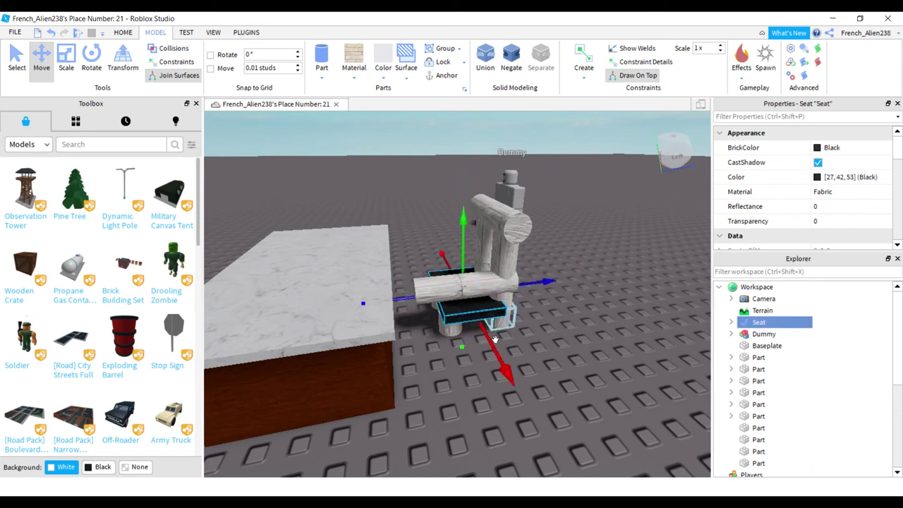
click(498, 291)
drag(498, 340, 505, 346)
key(w)
right_drag(557, 347, 557, 348)
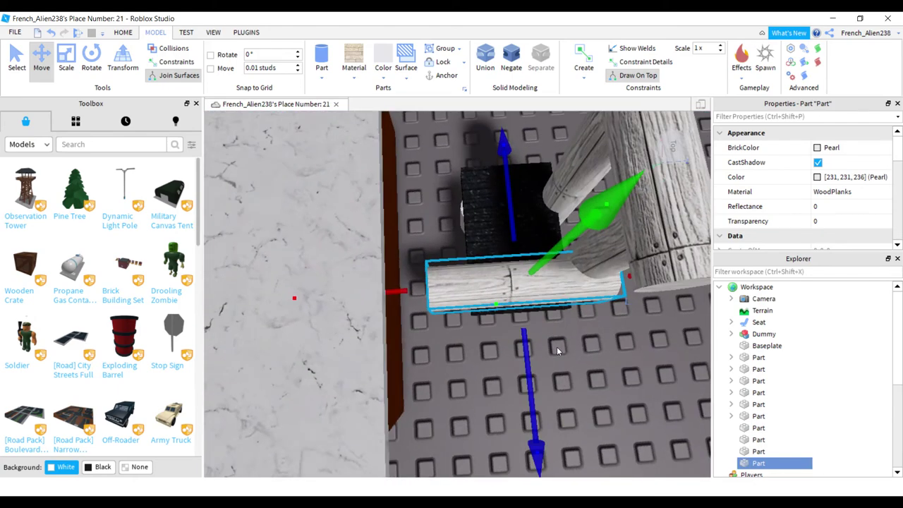
Shorten the armrest cylinder slightly at its end nearest the counter.
click(65, 60)
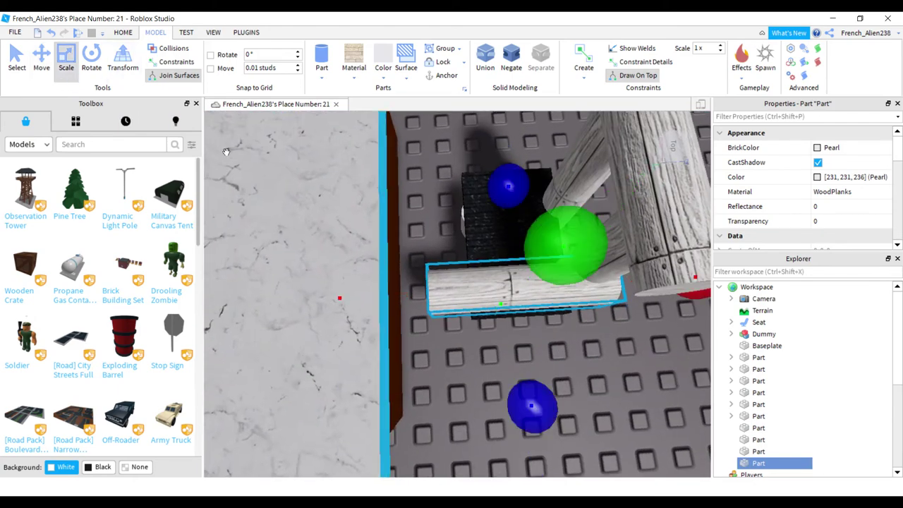
drag(339, 297, 375, 299)
right_drag(452, 322, 457, 323)
Narrow the black seat slightly by scaling in its side opposite the armrest.
click(434, 222)
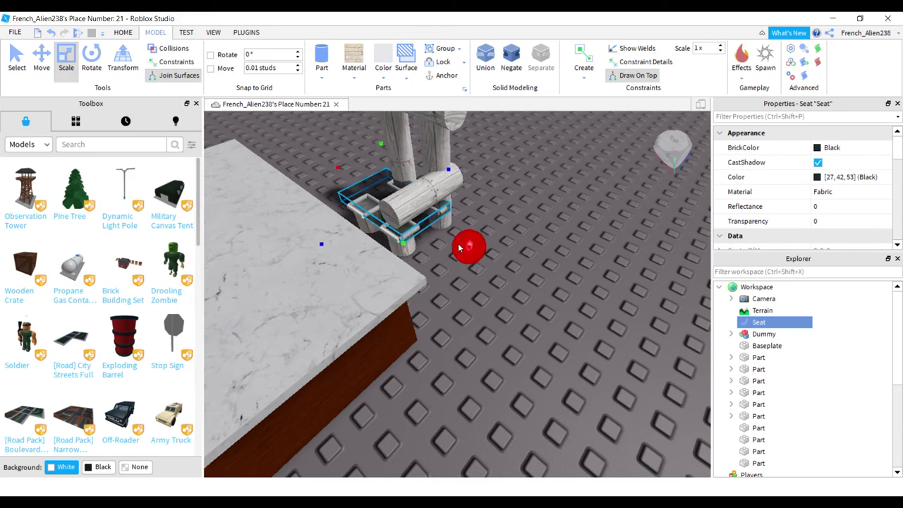
key(f)
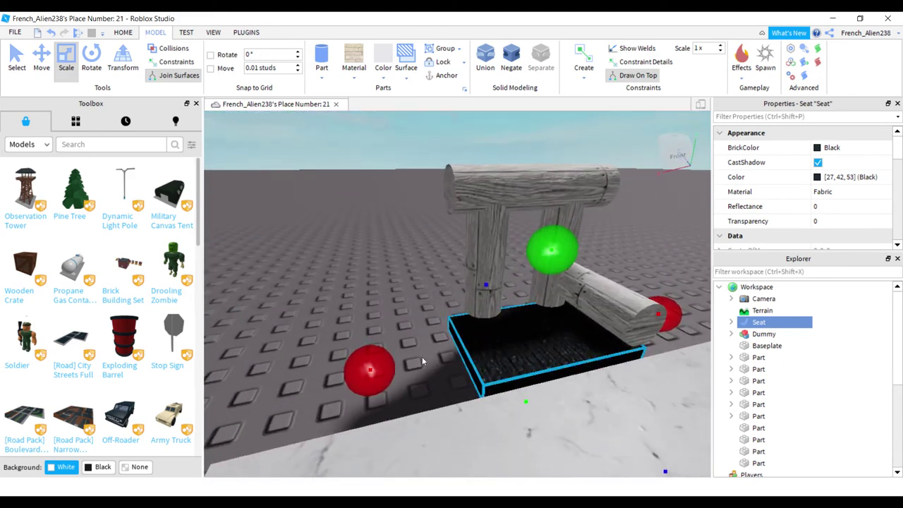
drag(375, 358, 395, 363)
Duplicate the armrest and position the two cylinders along opposite sides of the seat.
click(605, 305)
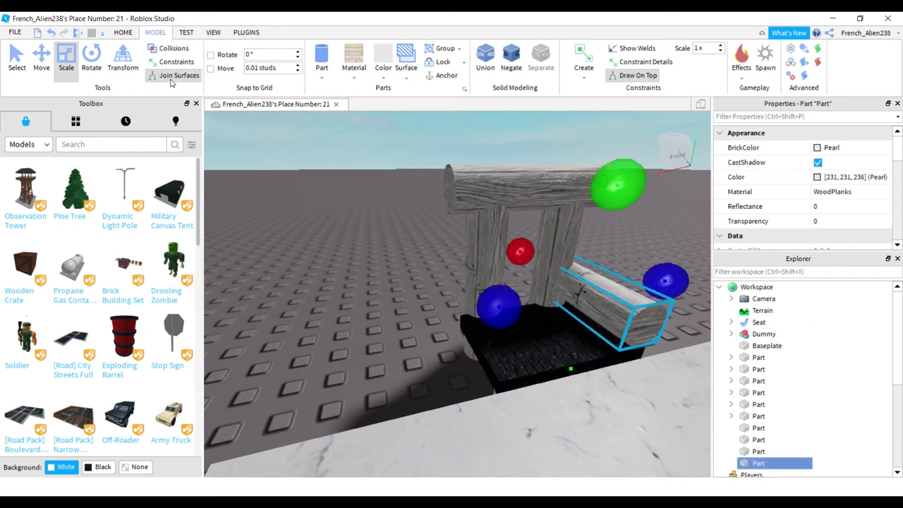
click(40, 57)
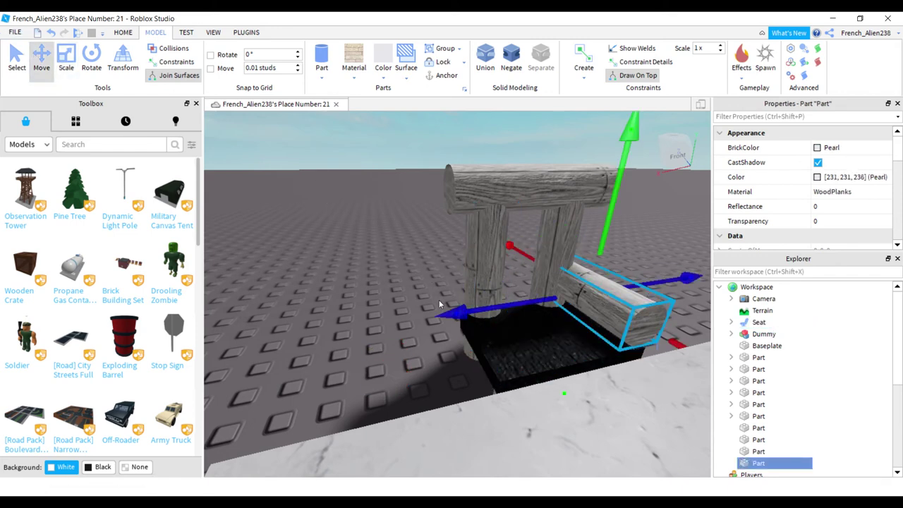
drag(446, 318, 274, 336)
key(d)
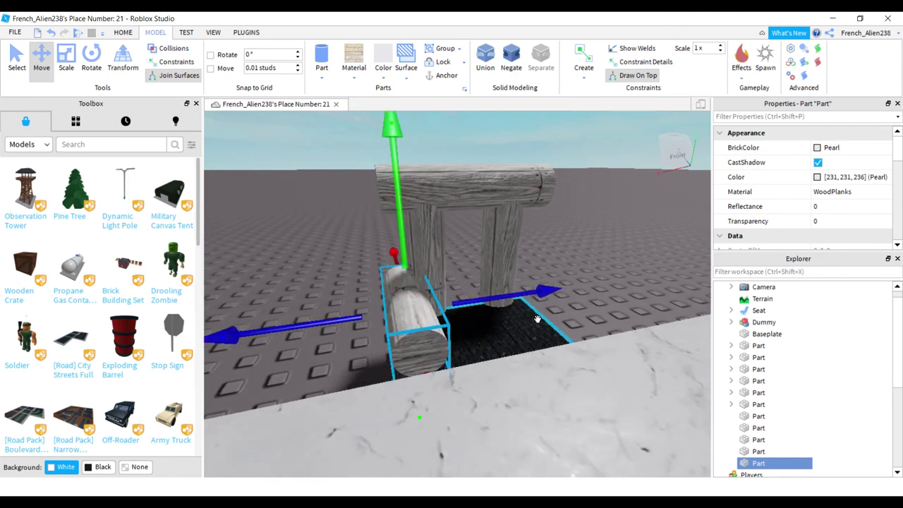
drag(508, 299, 637, 308)
key(d)
right_drag(613, 237, 614, 237)
scroll(580, 329, down, 4)
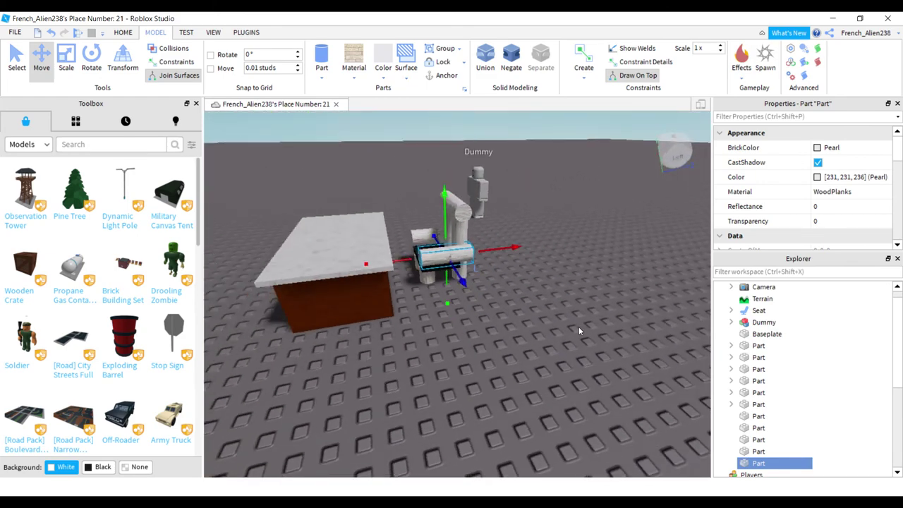
Box-select the counter and chair parts and unlock all objects in the place.
click(579, 328)
scroll(579, 329, down, 2)
key(d)
right_drag(579, 331, 578, 330)
key(s)
drag(361, 416, 562, 126)
click(456, 74)
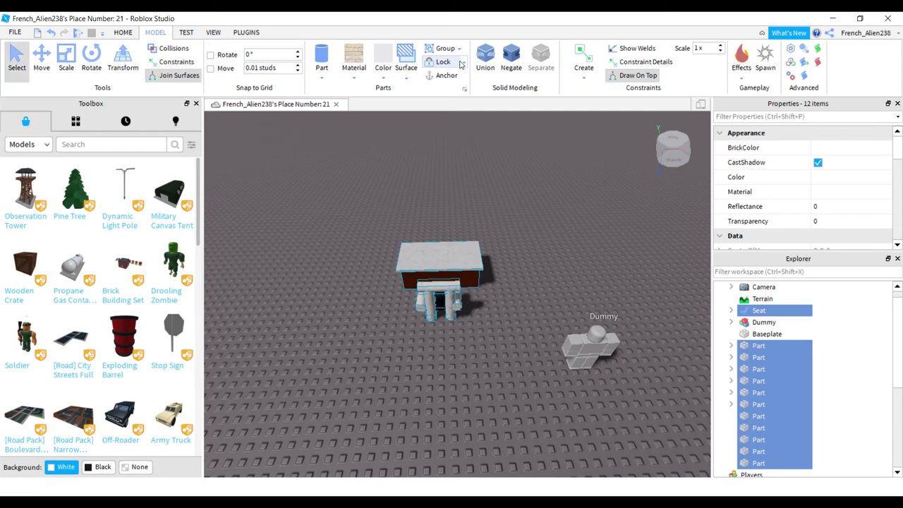
click(463, 63)
click(458, 87)
click(453, 155)
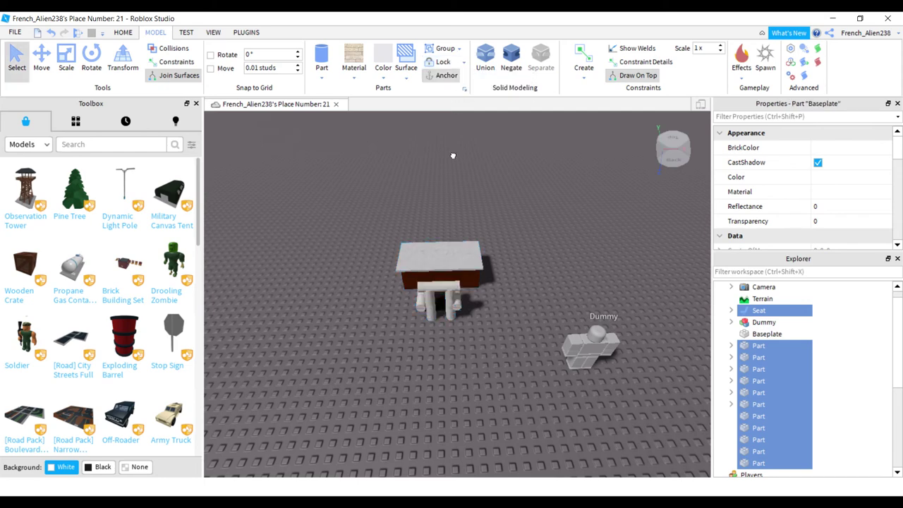
Try to box-select the counter and chair, and undo the accidental move of the baseplate.
drag(299, 400, 521, 199)
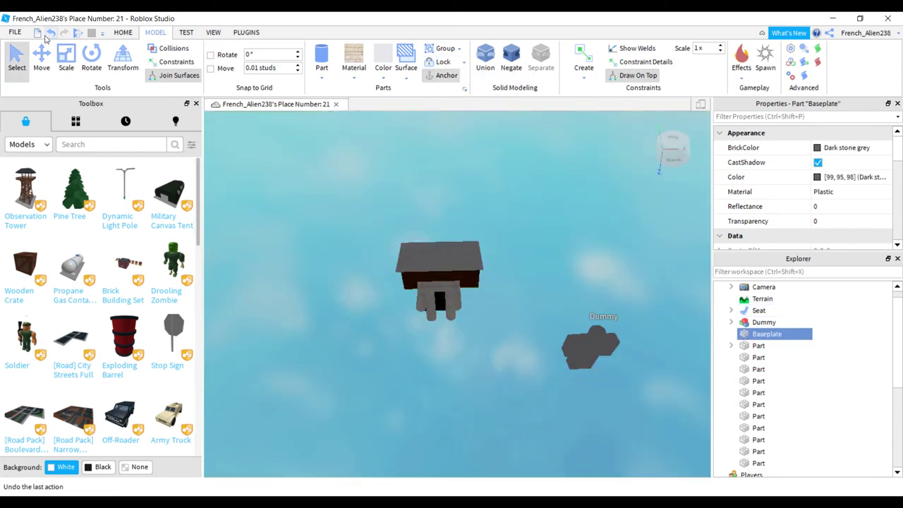
click(47, 35)
click(365, 289)
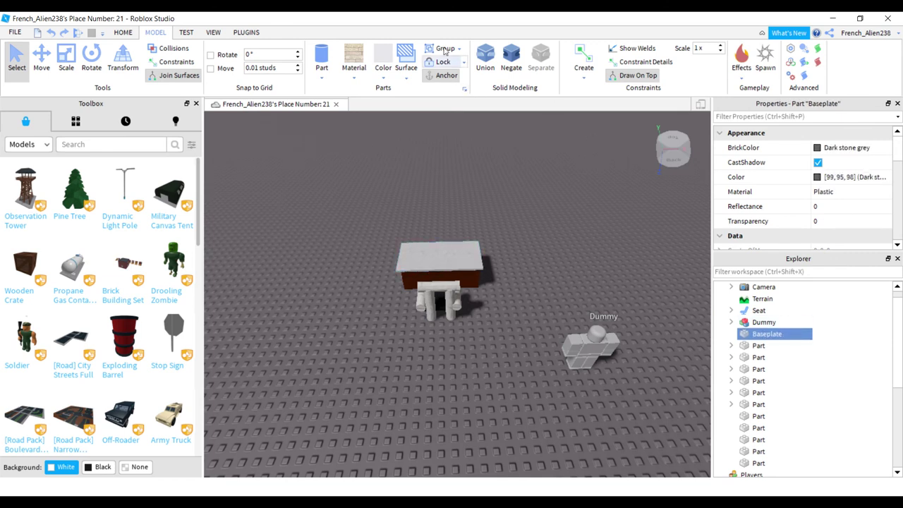
click(463, 63)
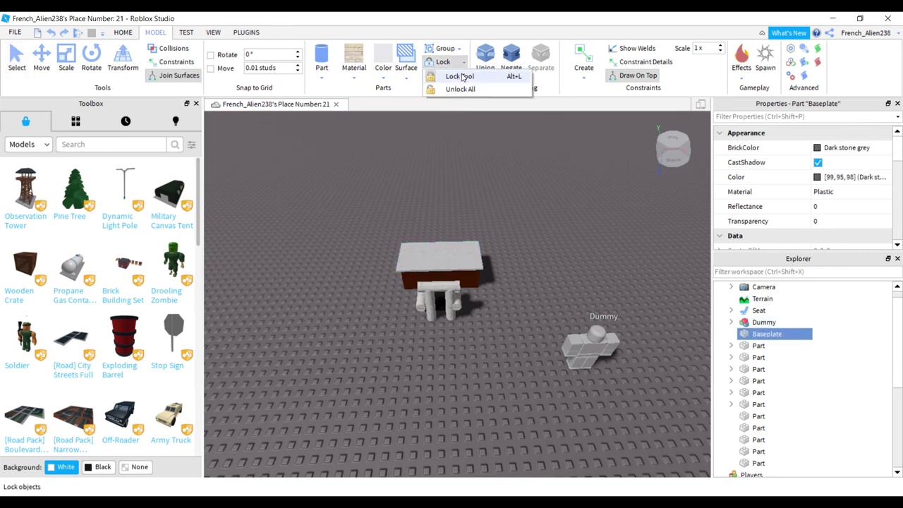
click(460, 74)
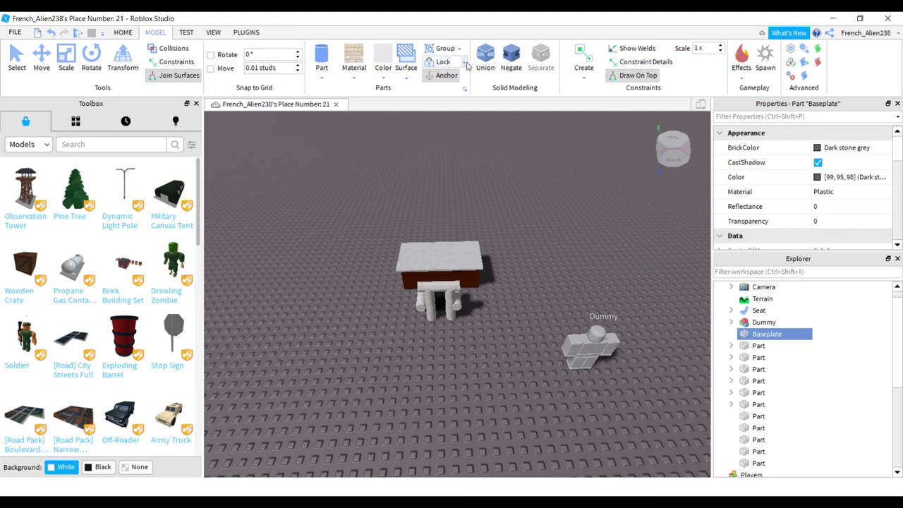
click(464, 63)
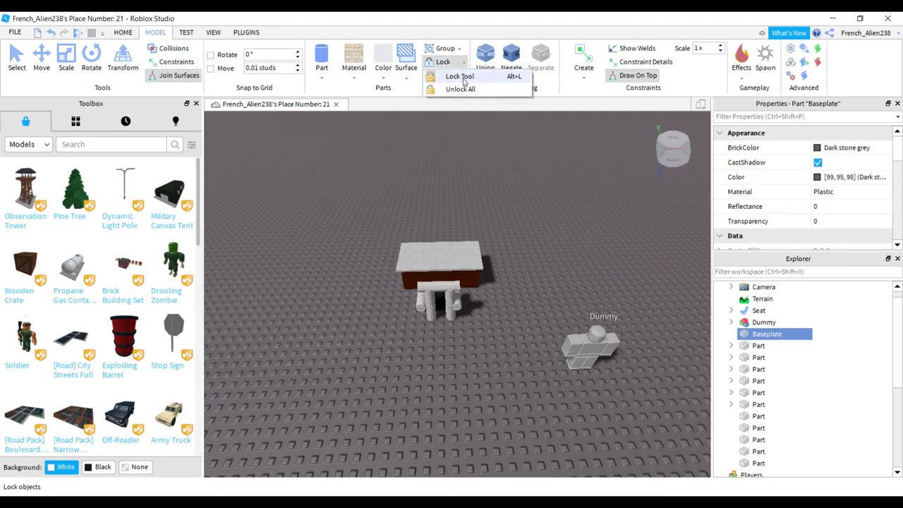
click(463, 79)
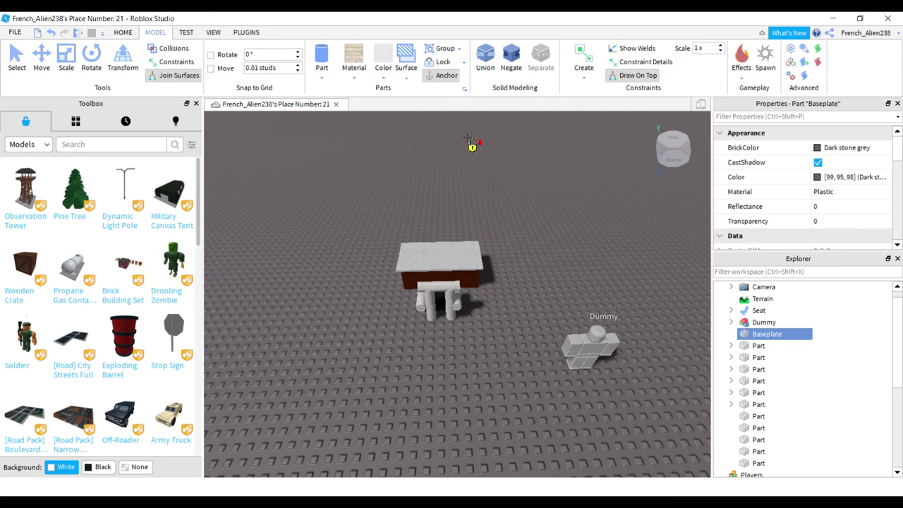
key(ctrl+1)
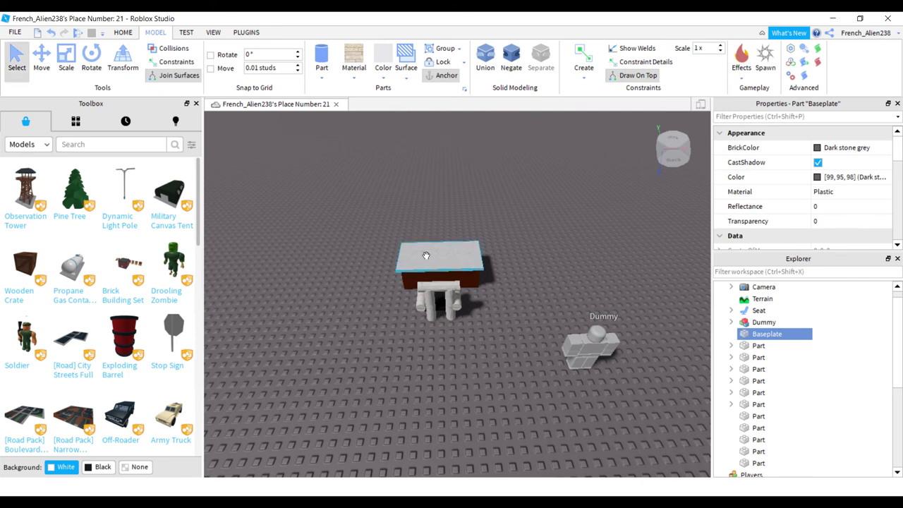
Retry box-selecting the counter and chair, and undo the repeated baseplate move.
key(a)
drag(470, 327, 589, 192)
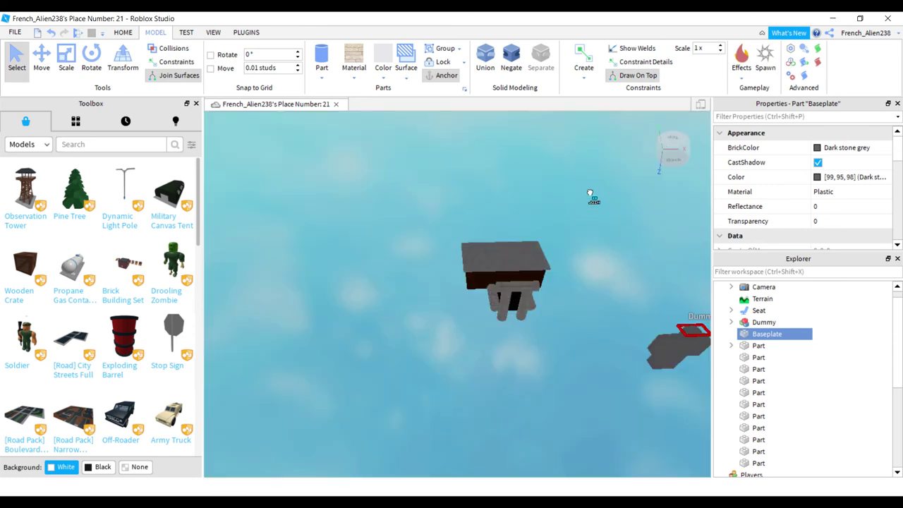
click(50, 33)
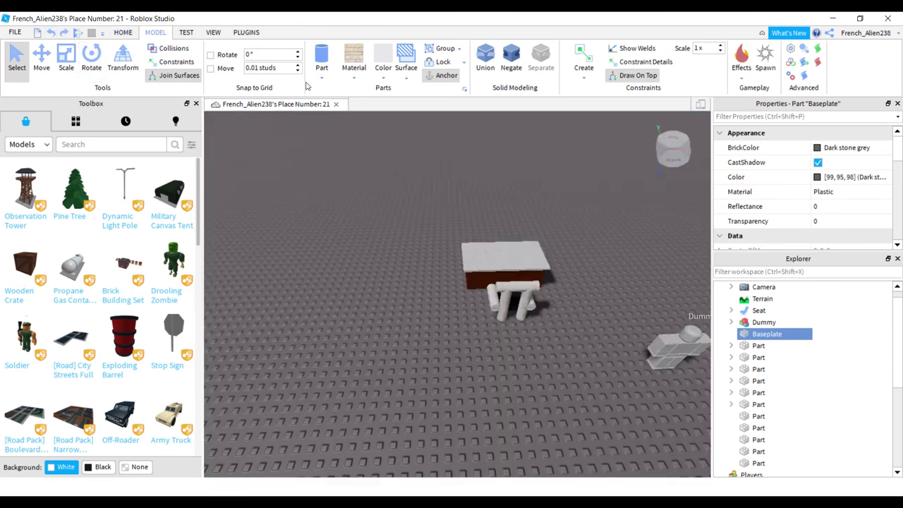
Lock the baseplate with the Lock Tool, return to the Select tool and clear the selection.
click(459, 90)
click(339, 184)
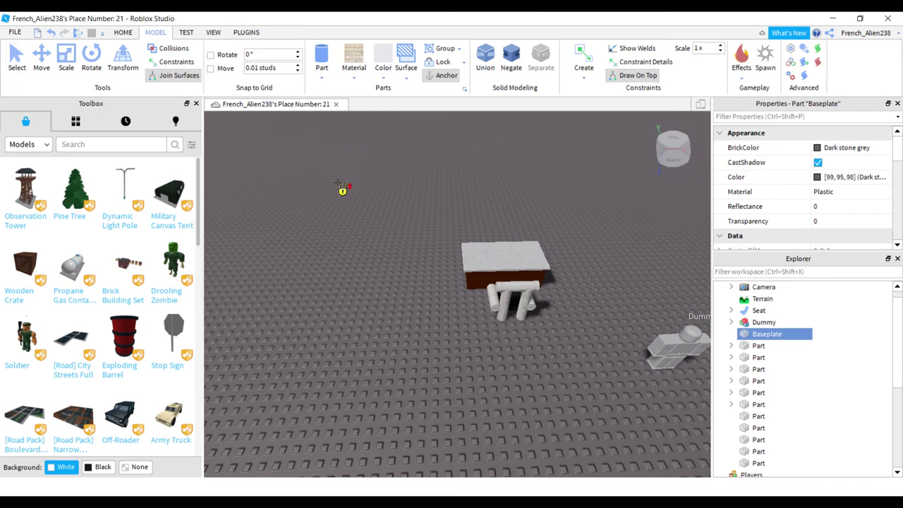
right_drag(346, 186, 357, 168)
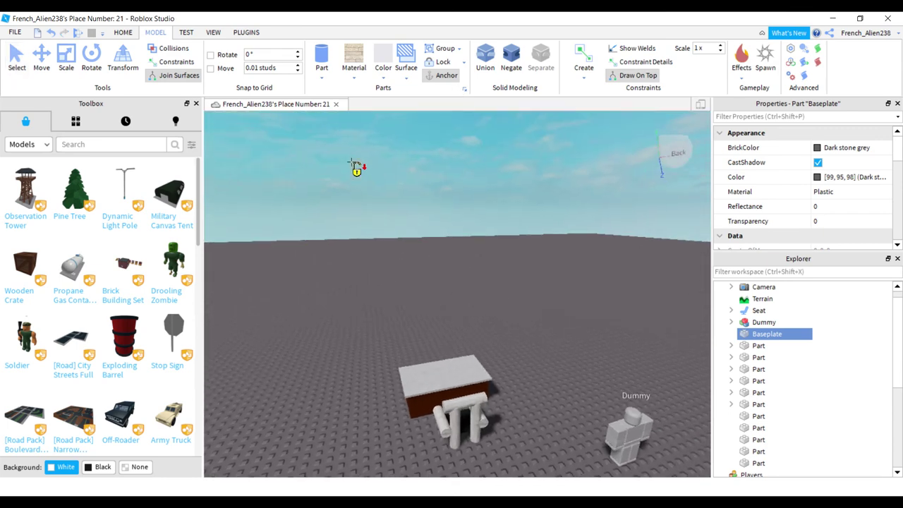
right_click(351, 163)
click(413, 146)
key(ctrl+1)
click(460, 298)
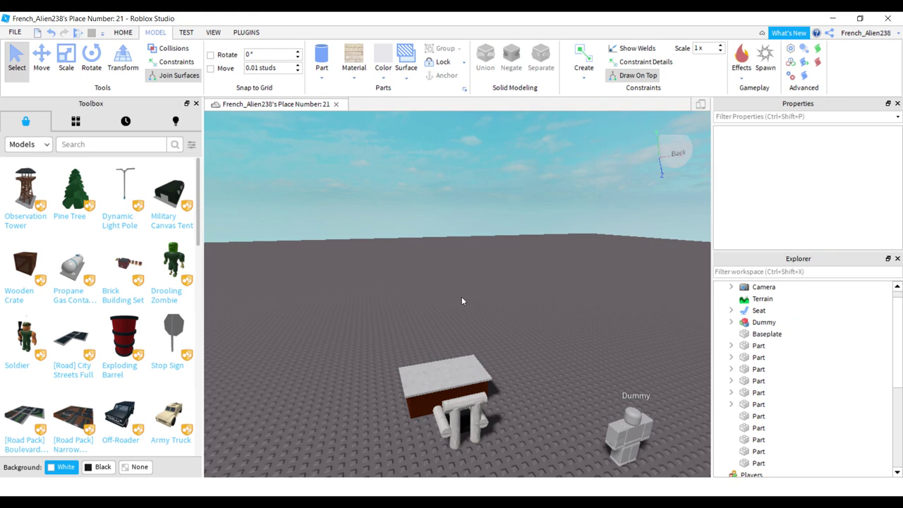
Group all the counter and chair parts, including the seat, into one model and anchor it.
right_drag(492, 315, 493, 320)
scroll(490, 322, up, 2)
right_drag(511, 382, 513, 385)
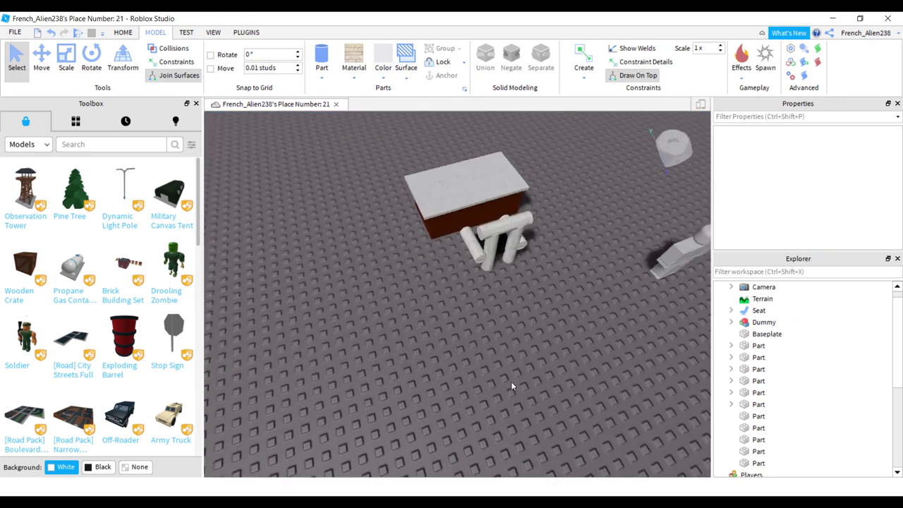
scroll(511, 384, down, 2)
drag(405, 307, 543, 134)
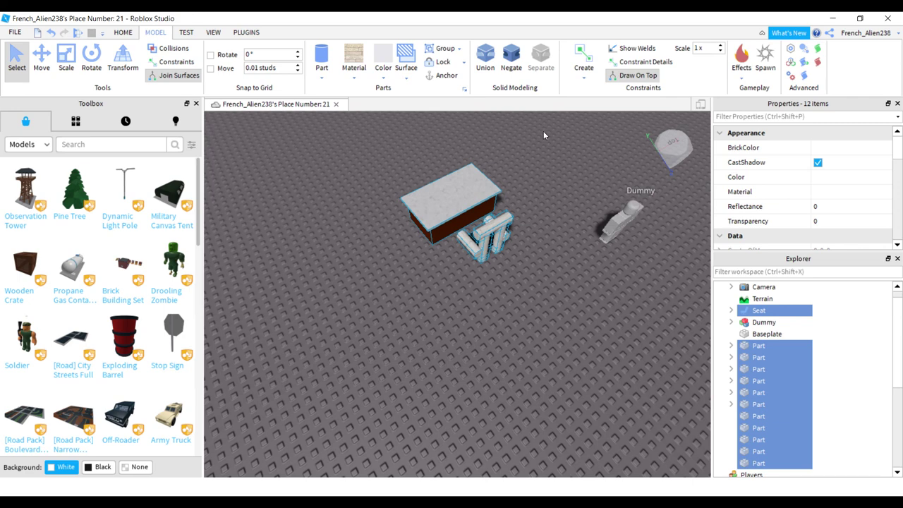
key(ctrl+g)
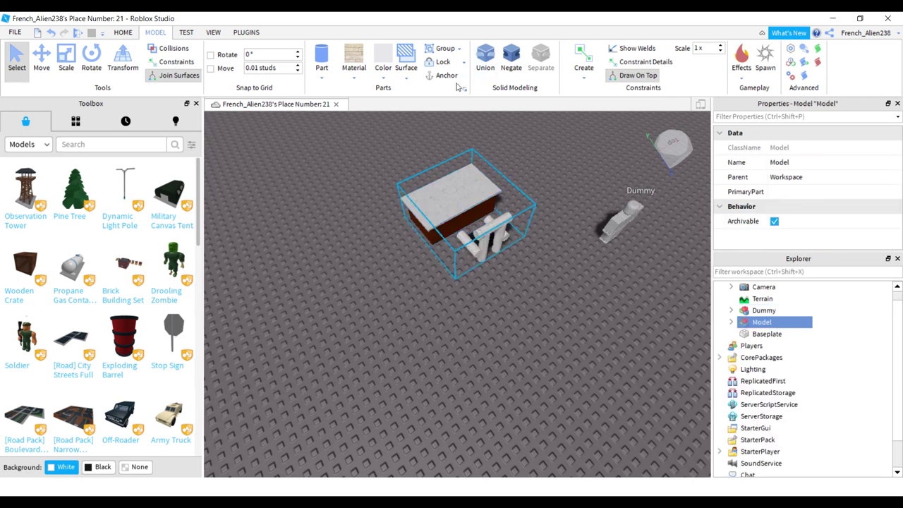
click(446, 75)
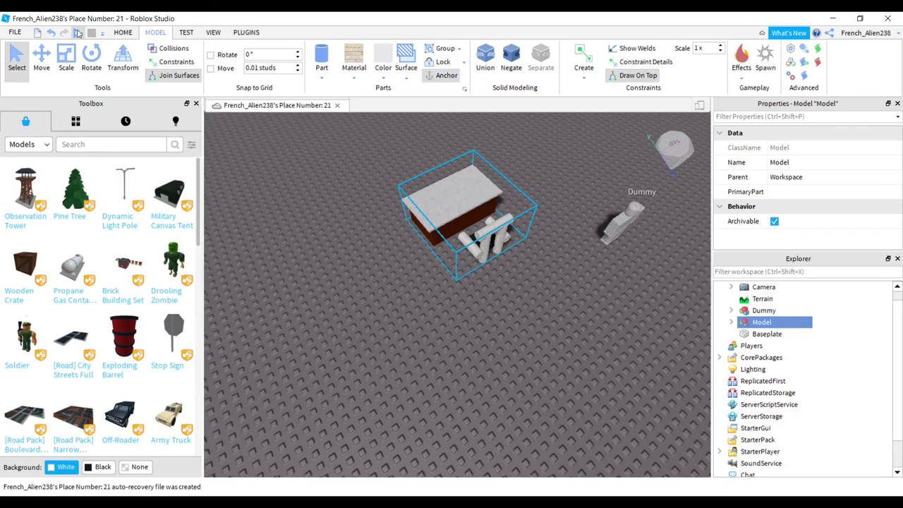
Playtest the place by walking the character to the chair and sitting in it, and stop the test.
click(78, 33)
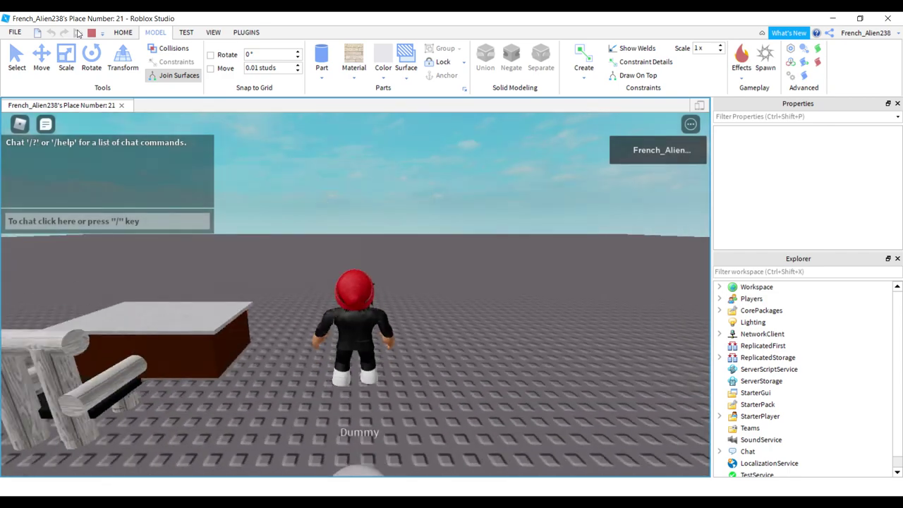
right_drag(310, 318, 312, 321)
key(w)
key(space)
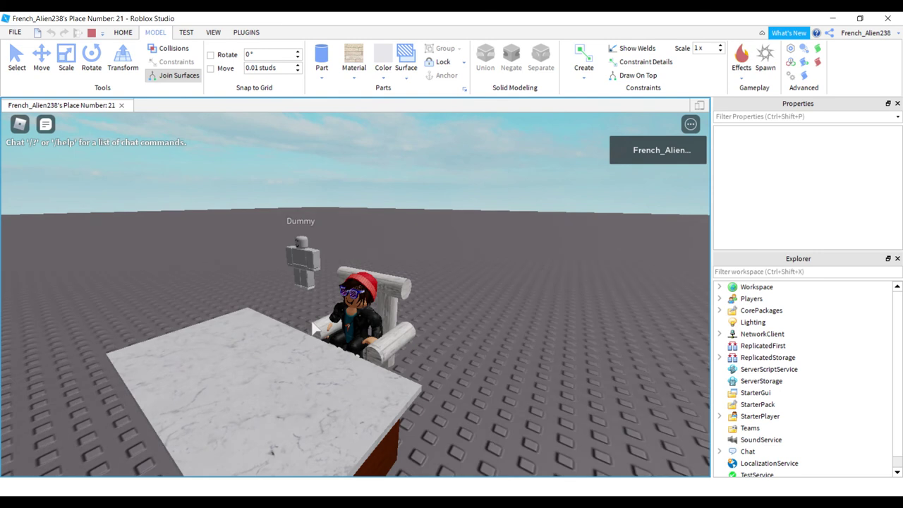
click(91, 33)
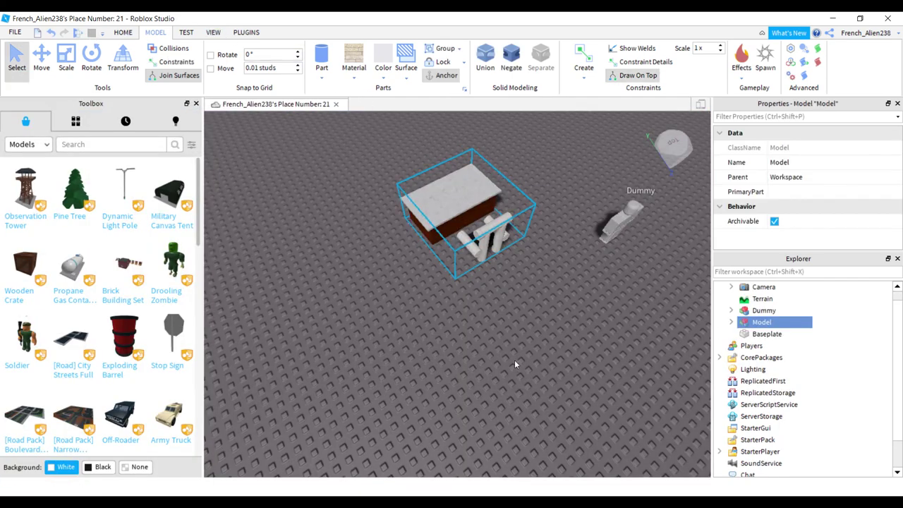
click(575, 497)
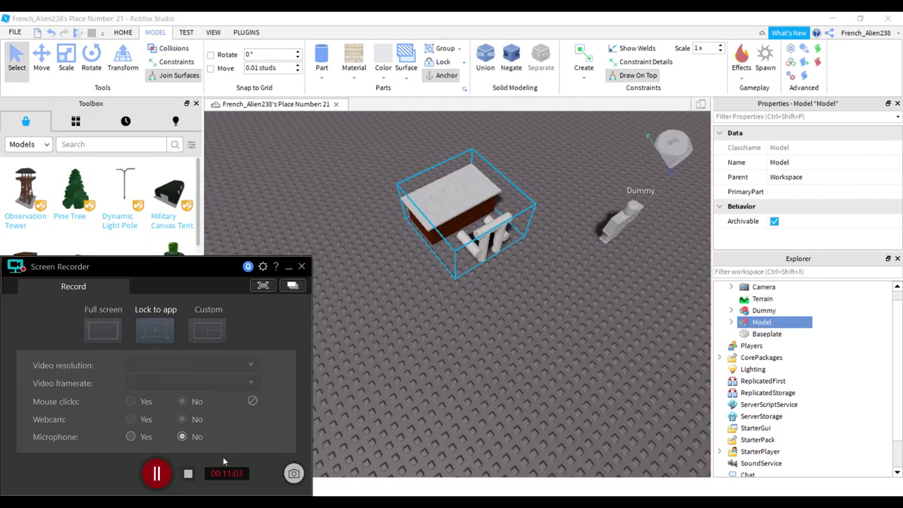